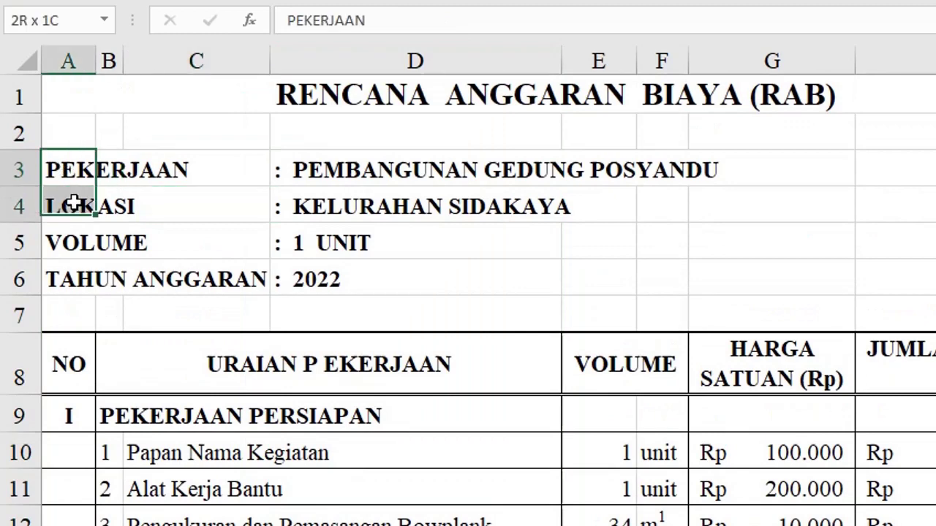
Move the four project detail values from D3:D6 to E3:E6
left_click(301, 216)
left_click_drag(302, 163, 319, 173)
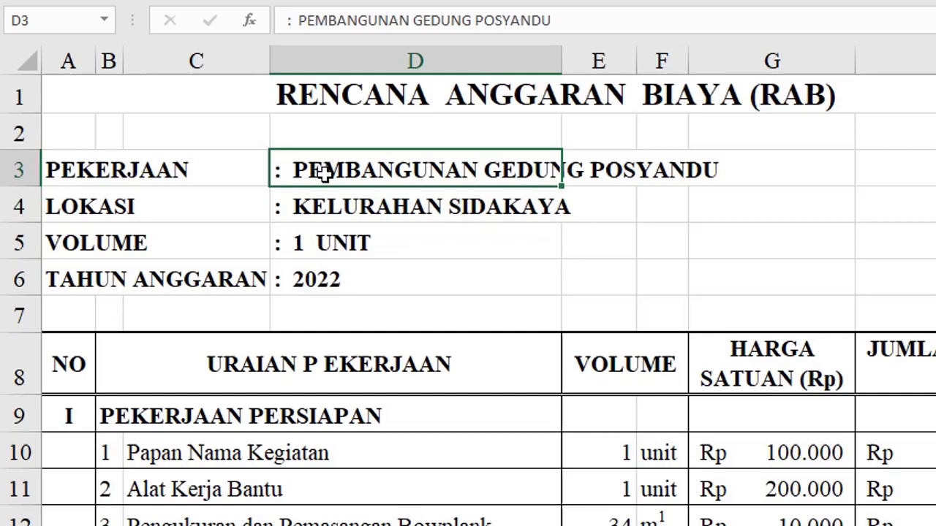
left_click_drag(327, 171, 320, 275)
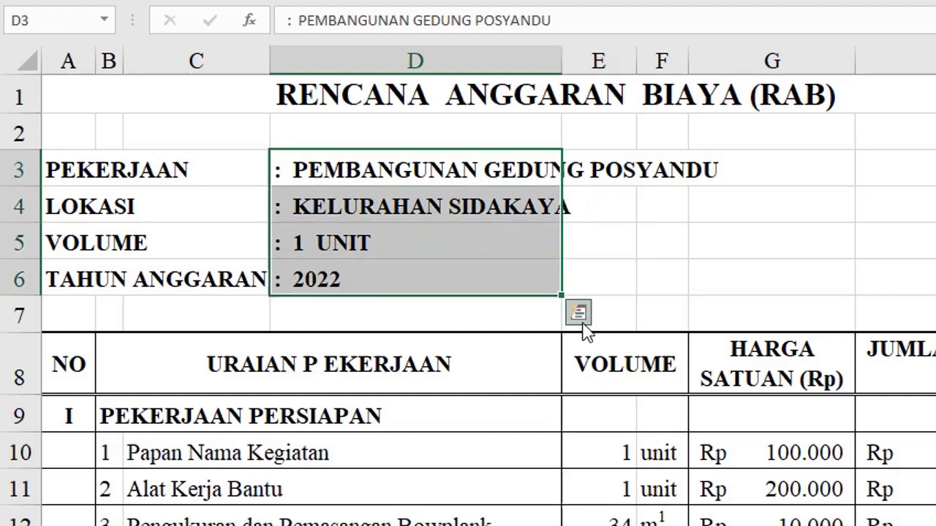
left_click_drag(519, 283, 697, 297)
left_click_drag(349, 172, 606, 282)
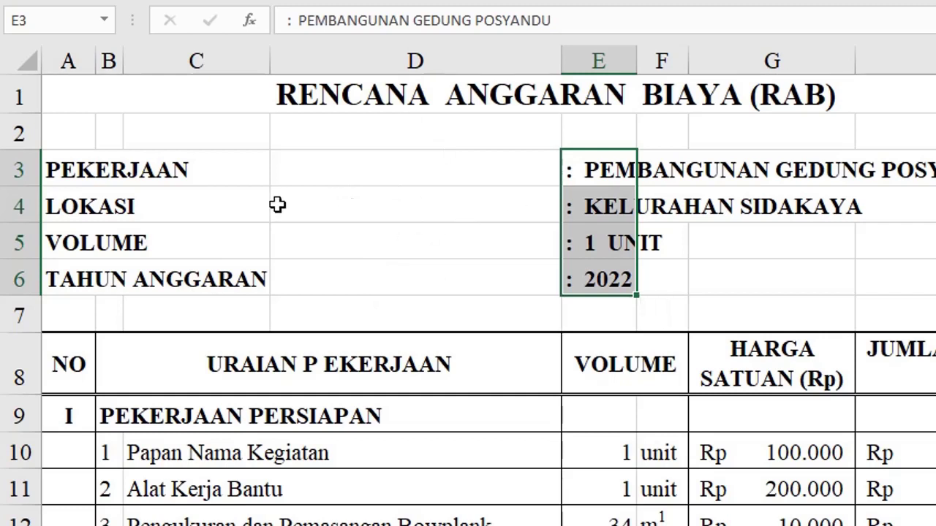
Append spacing and ": PEMBANGUNAN GEDUNG" after PEKERJAAN in cell A3 so label and value share one cell
left_click(47, 169)
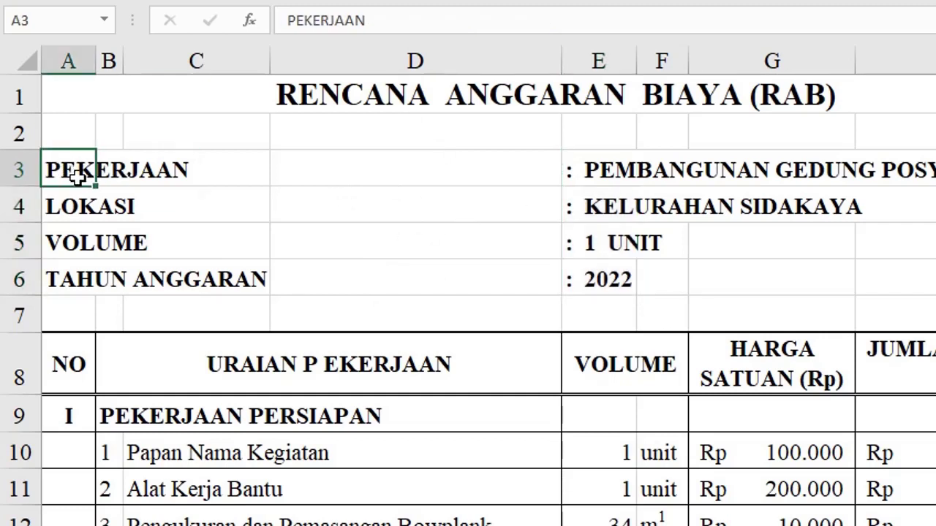
left_click(408, 20)
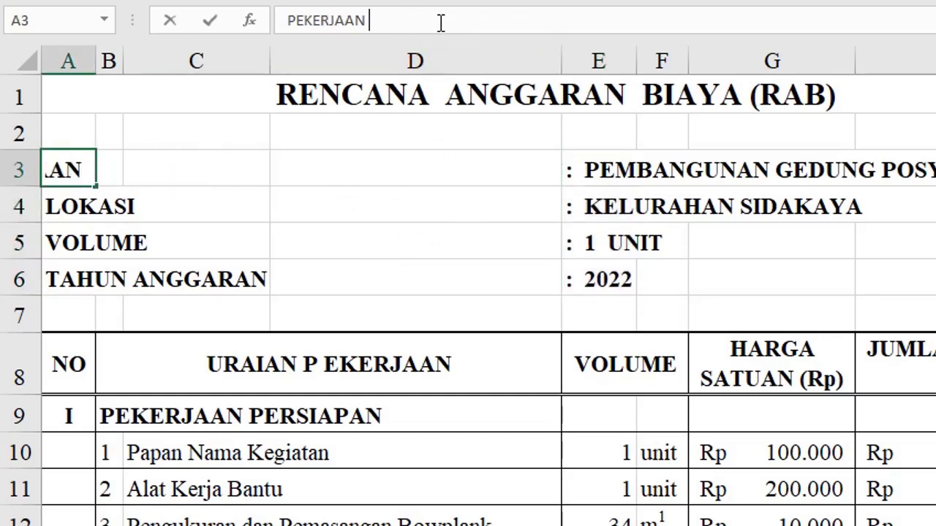
type(": PEMBANGUNAN GEDUNG")
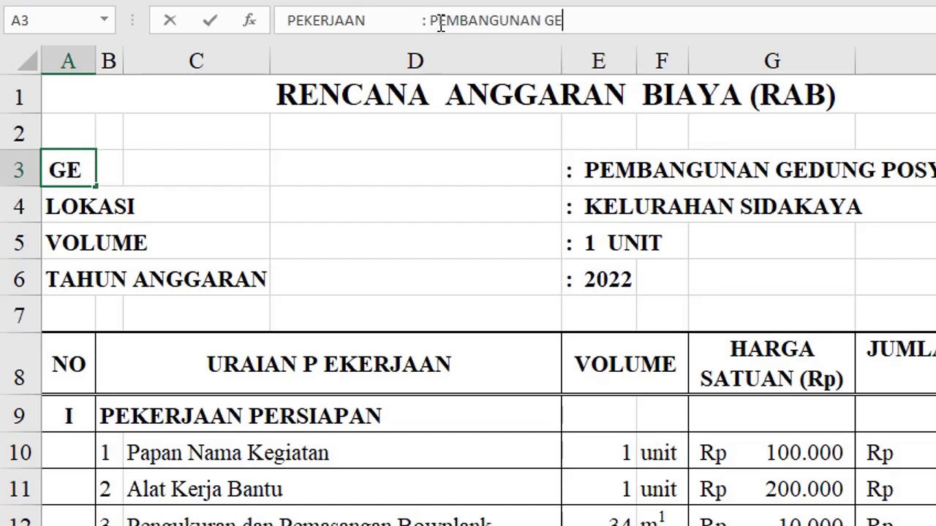
key("Return")
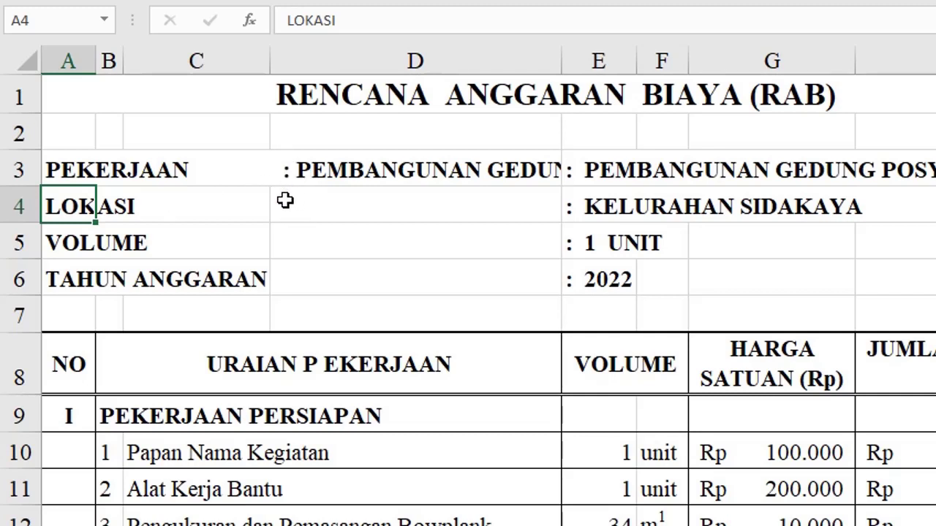
Cut the project detail values in E3:E6 and paste them back into D3:D6
left_click(317, 173)
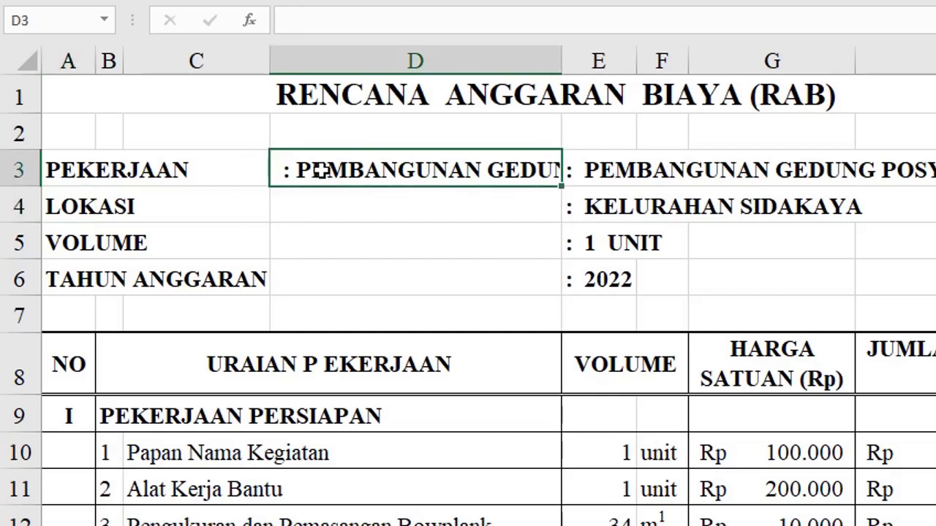
key("Left")
key("Right")
key("Right")
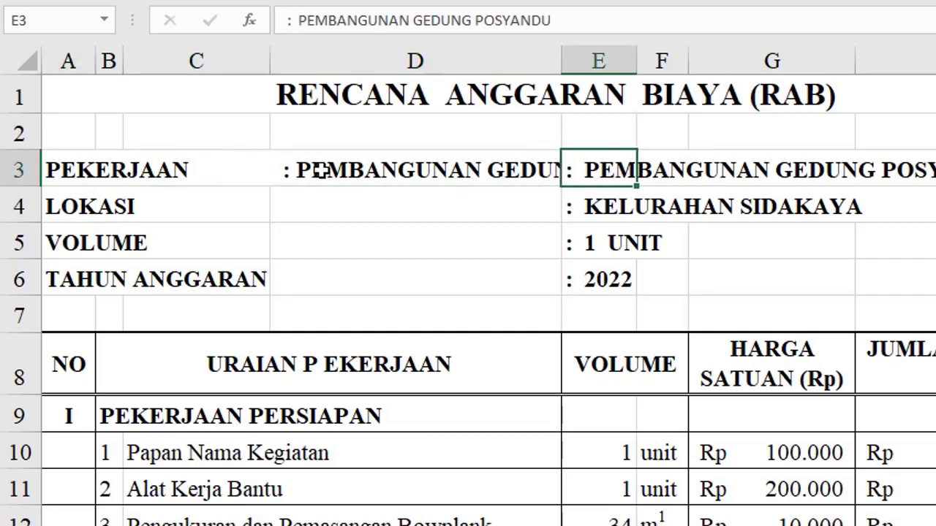
key("shift+Down")
key("shift+Down")
key("shift+Down")
key("ctrl+x")
key("Left")
key("ctrl+v")
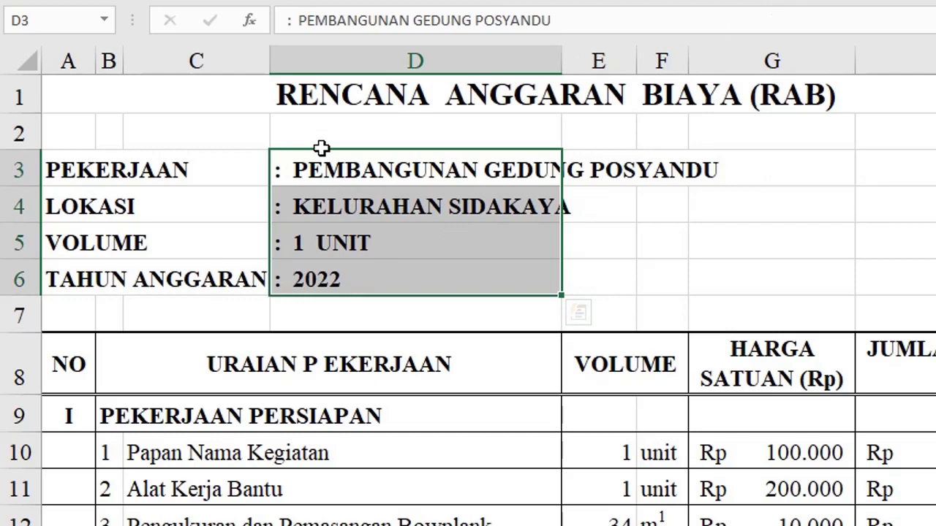
Examine how the VOLUME heading spans separate columns for quantities in E and units in F
scroll(321, 148, "down", 1)
left_click(598, 322)
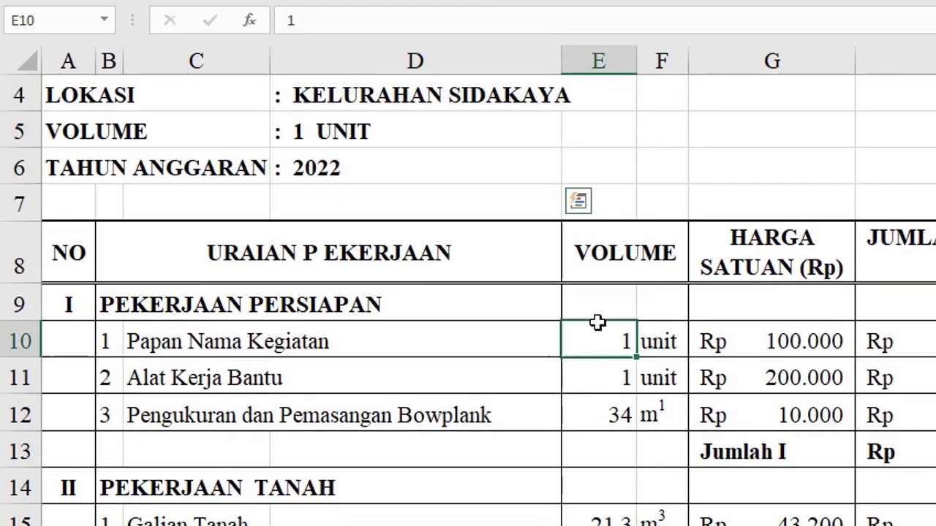
scroll(598, 322, "down", 1)
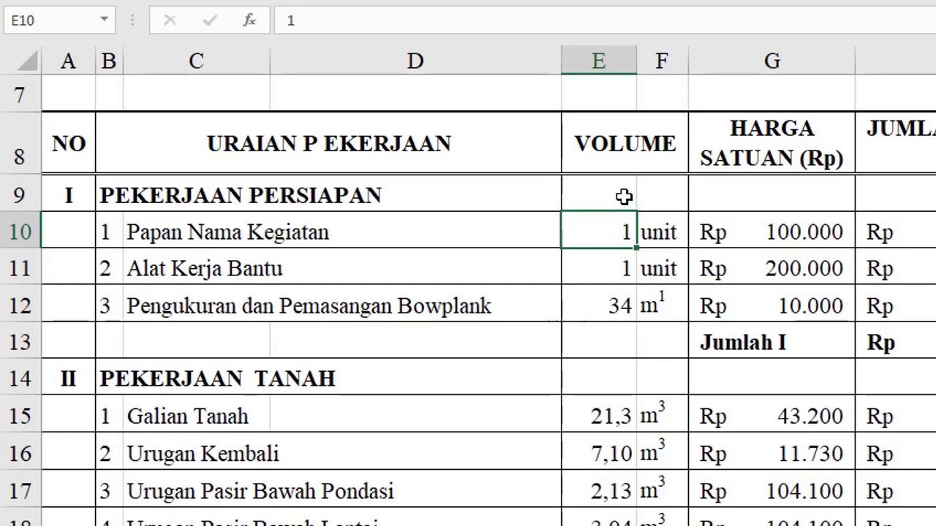
left_click(600, 60)
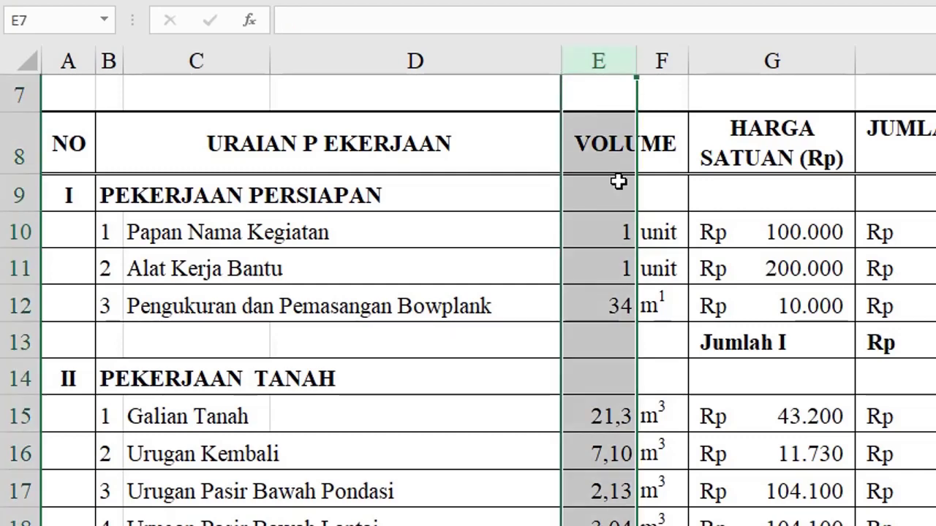
left_click(657, 257)
scroll(629, 192, "down", 1)
scroll(629, 192, "up", 1)
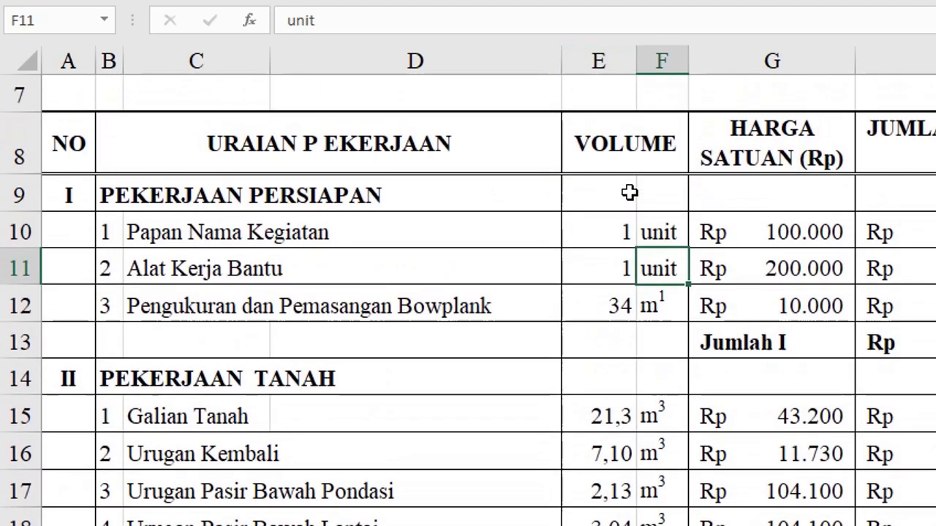
left_click(599, 229)
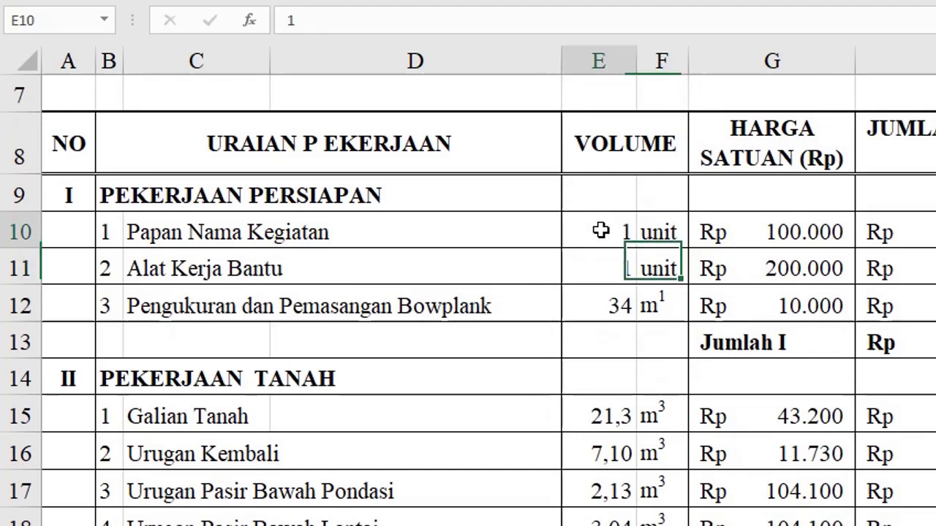
left_click(649, 231)
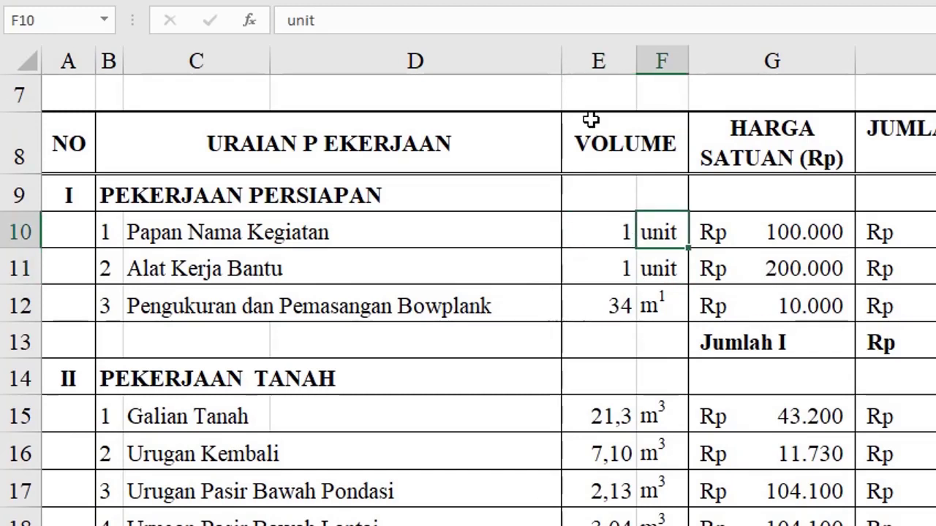
left_click(598, 61)
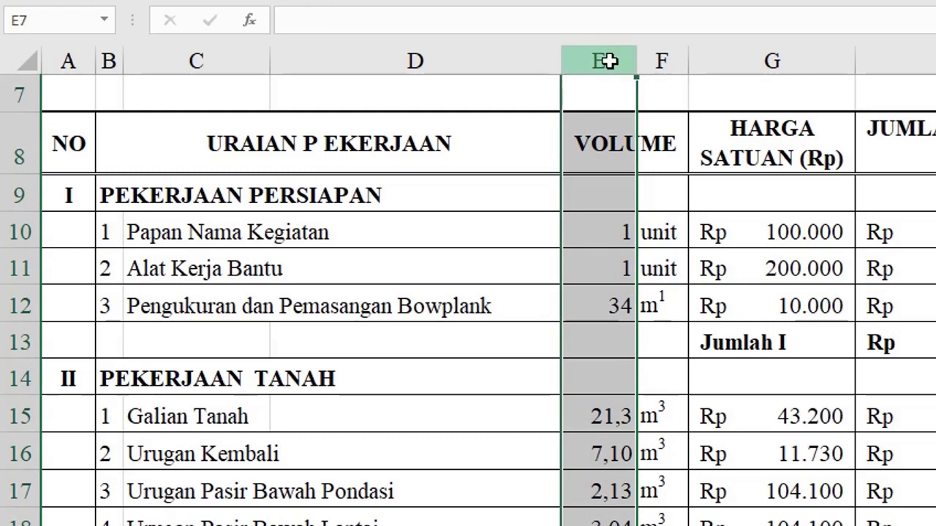
left_click(661, 61)
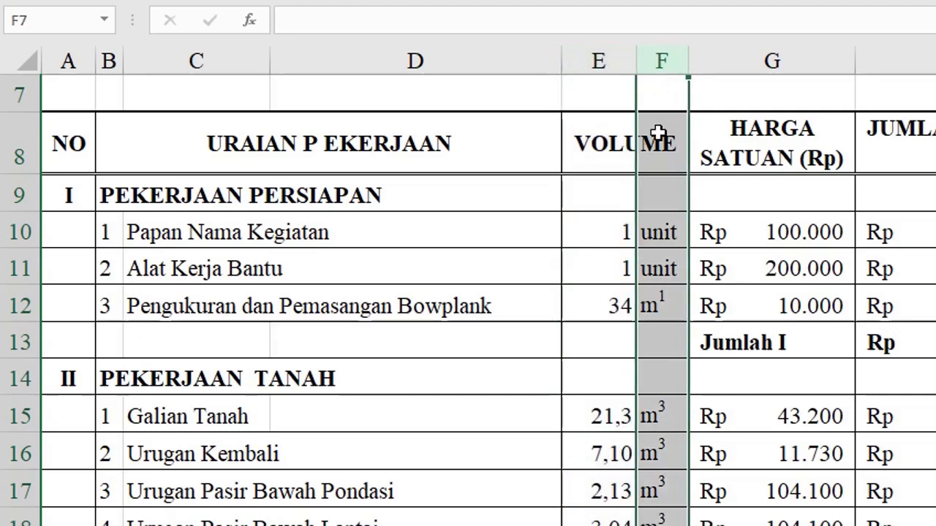
left_click(662, 235)
left_click(625, 244)
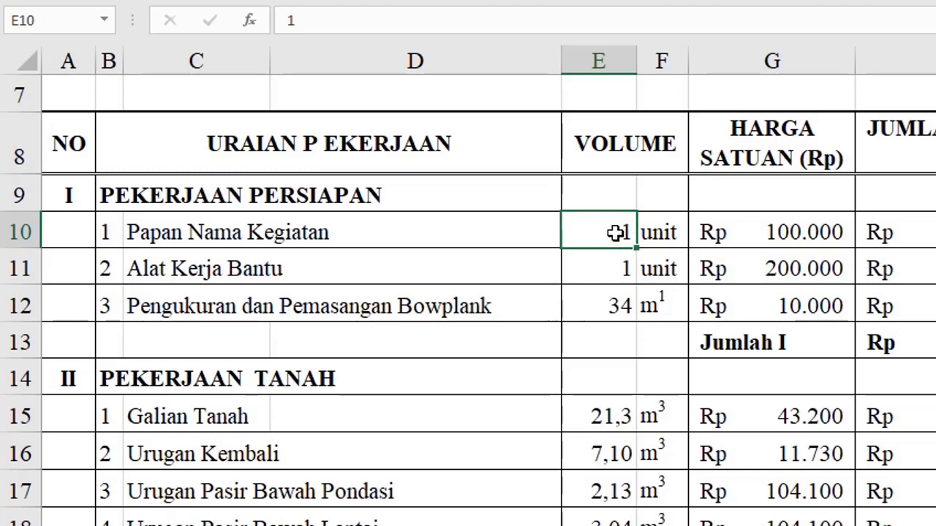
left_click(649, 236)
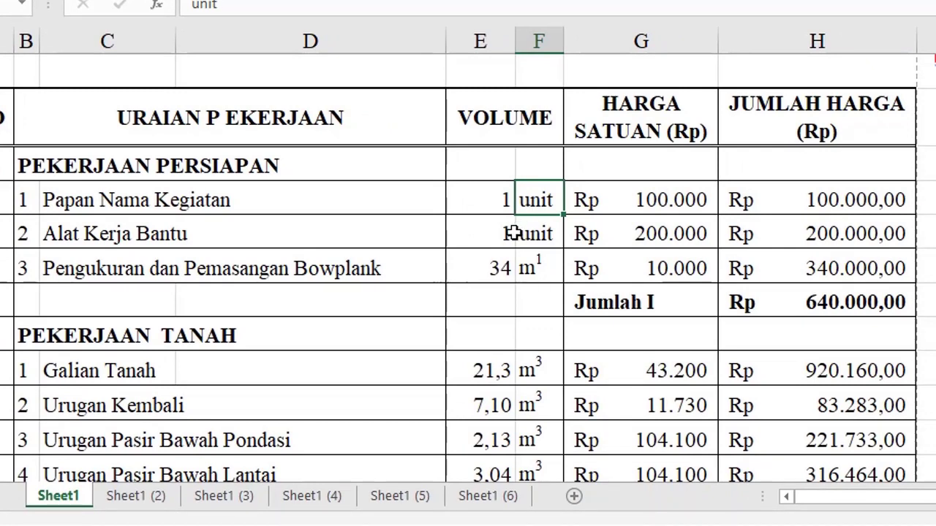
Examine the volume, unit price and total price cells of Papan Nama Kegiatan and the columns they belong to
left_click(493, 203)
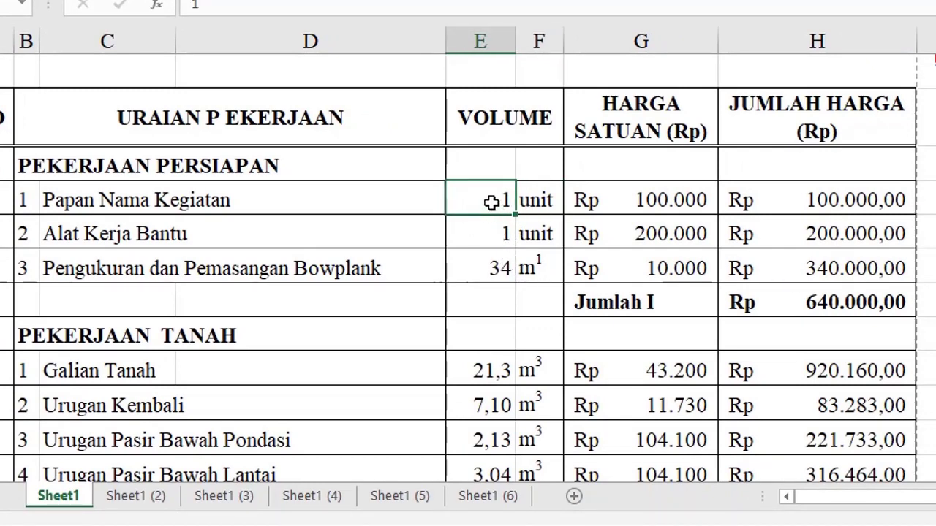
left_click(604, 198)
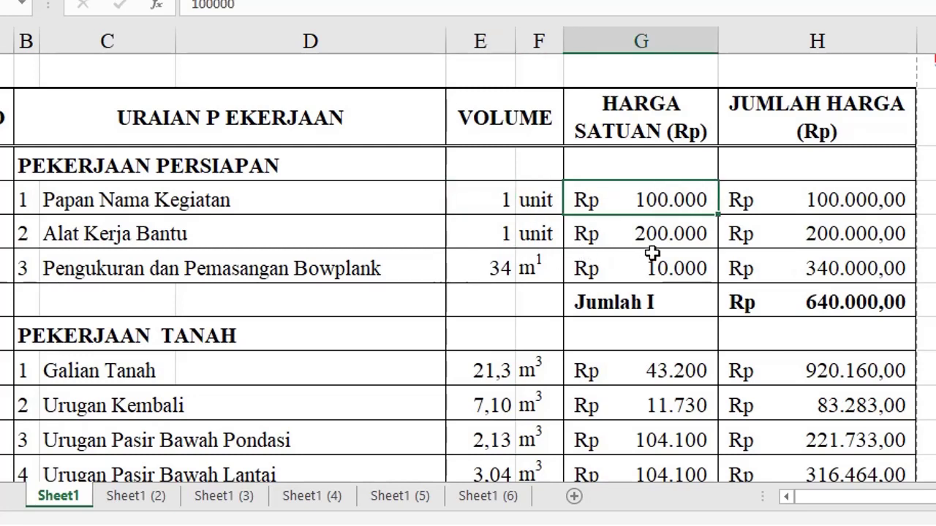
left_click(499, 200)
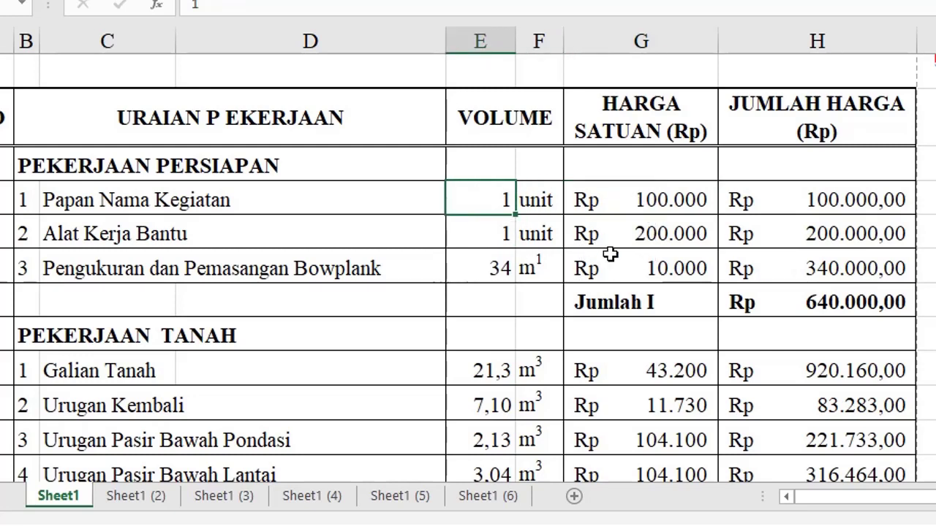
left_click(662, 203)
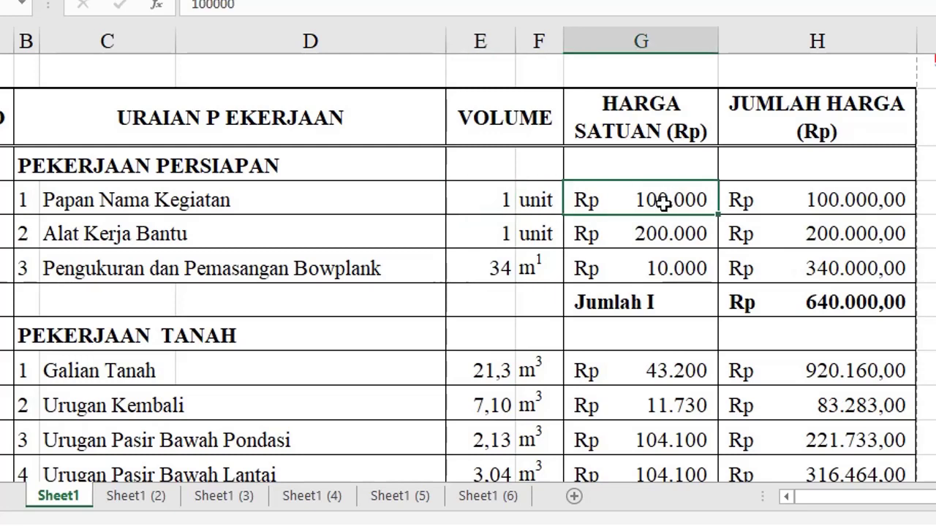
left_click(489, 202)
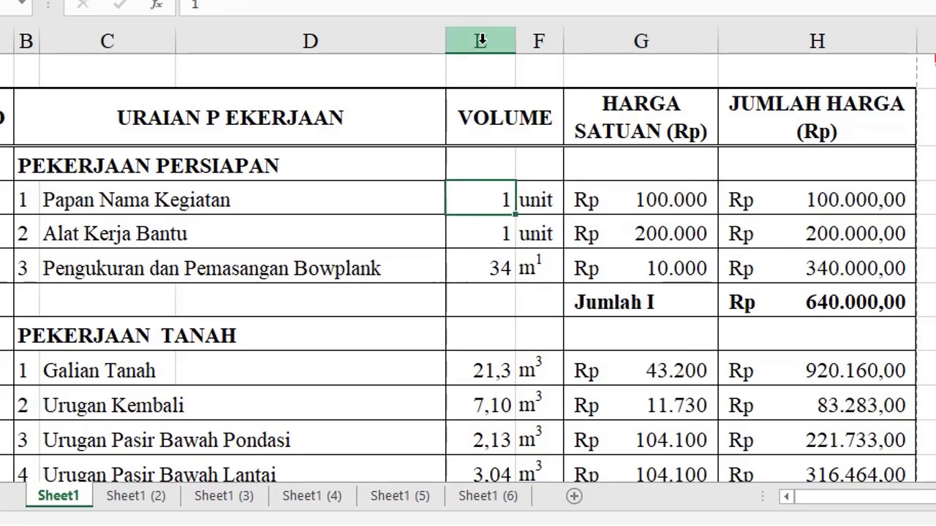
scroll(525, 211, "down", 1)
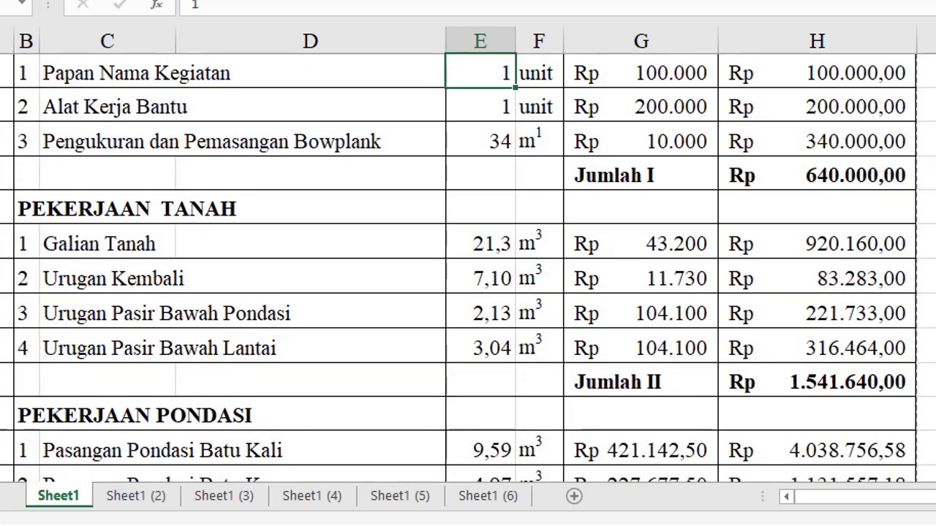
scroll(468, 255, "up", 2)
scroll(467, 292, "down", 1)
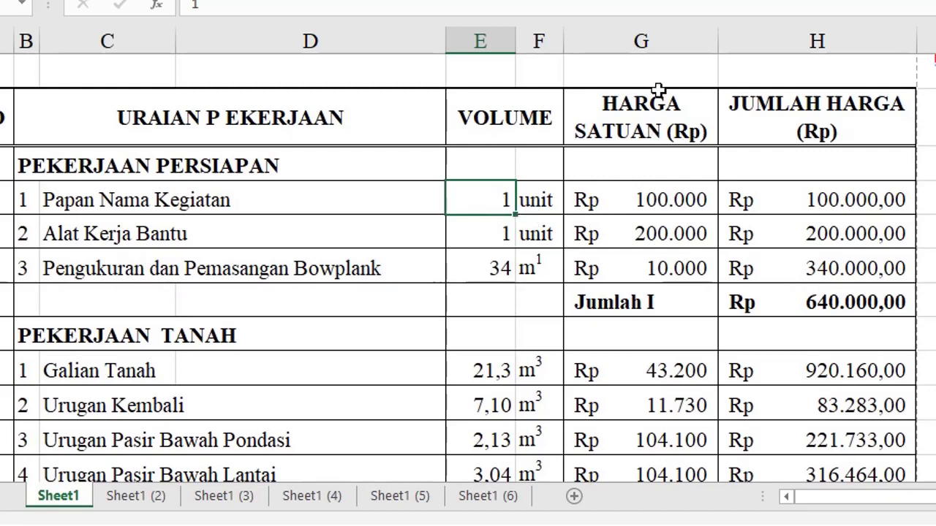
left_click(668, 201)
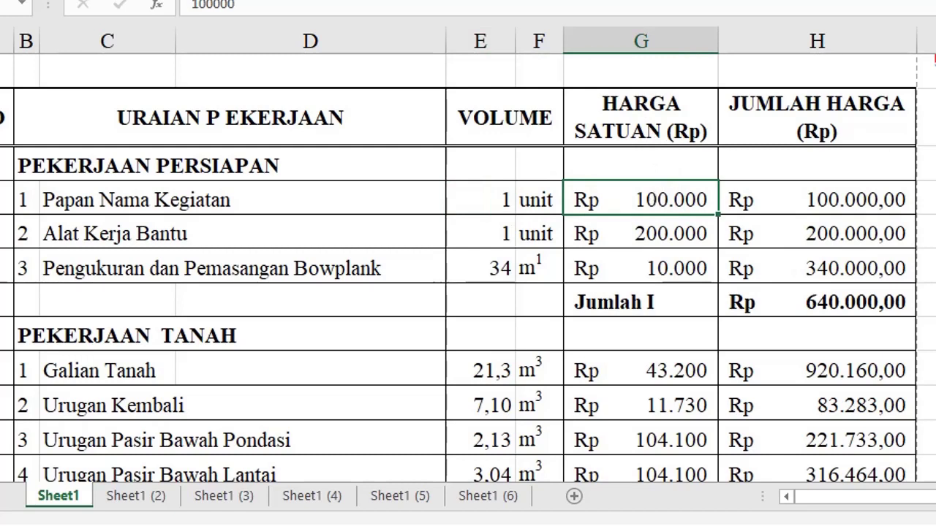
left_click(835, 203)
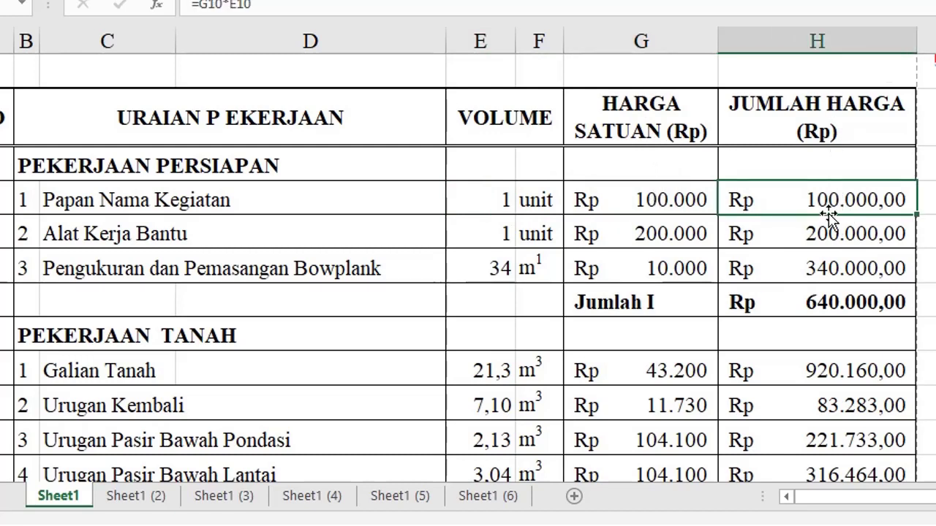
left_click(480, 41)
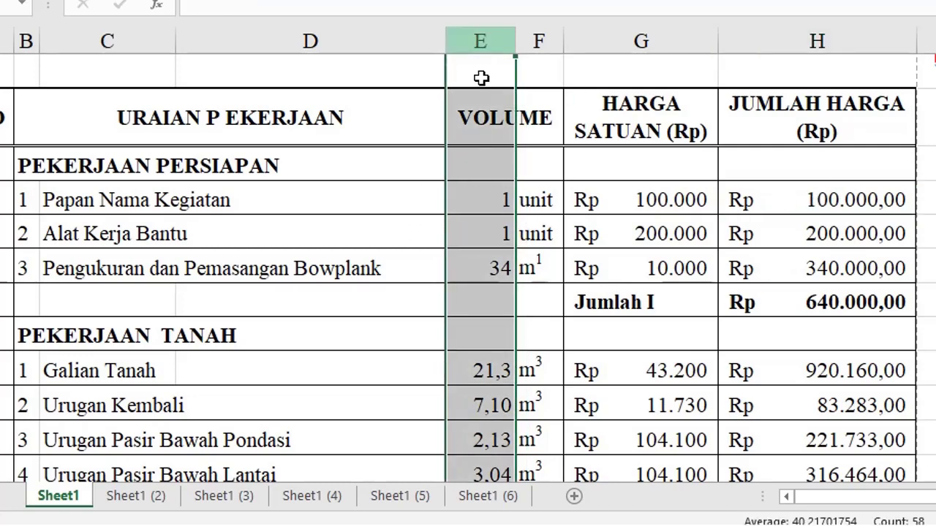
left_click(634, 38)
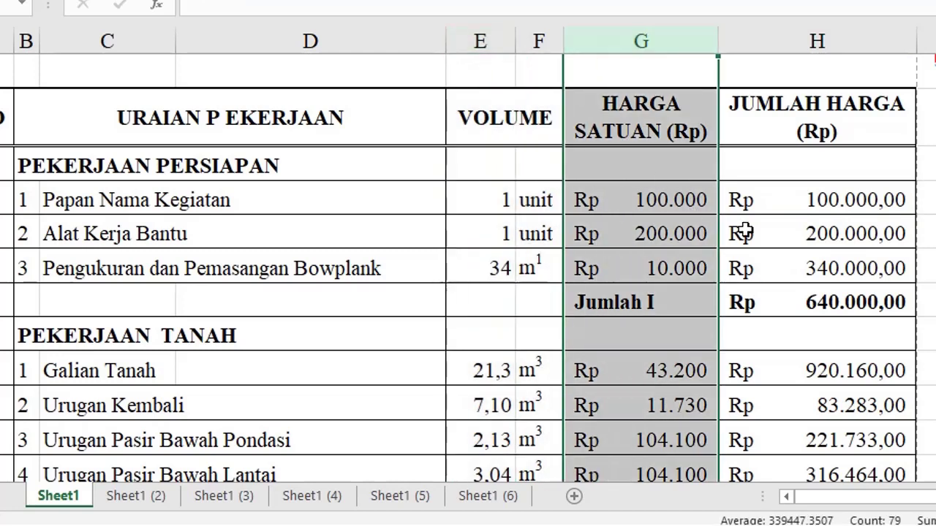
Enter the formula =E10*G10 in H10 to calculate the total price of Papan Nama Kegiatan
left_click(804, 207)
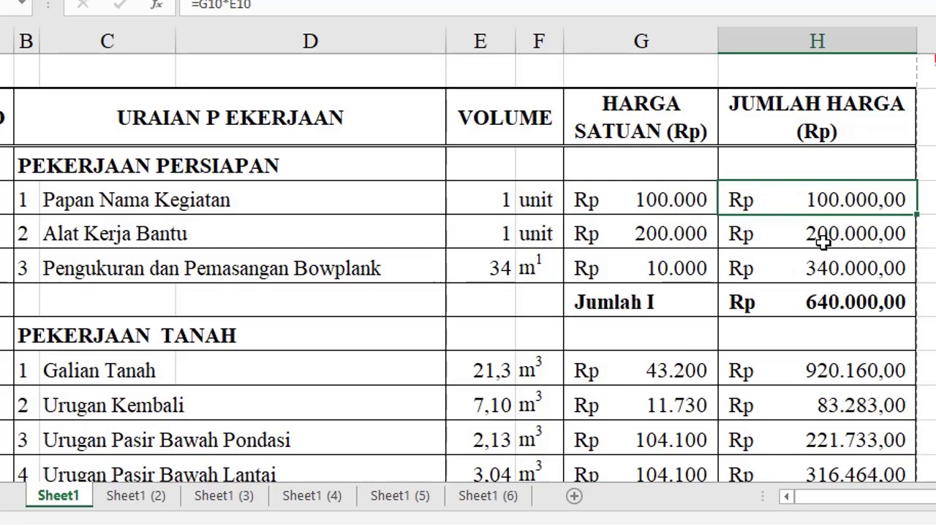
type("=")
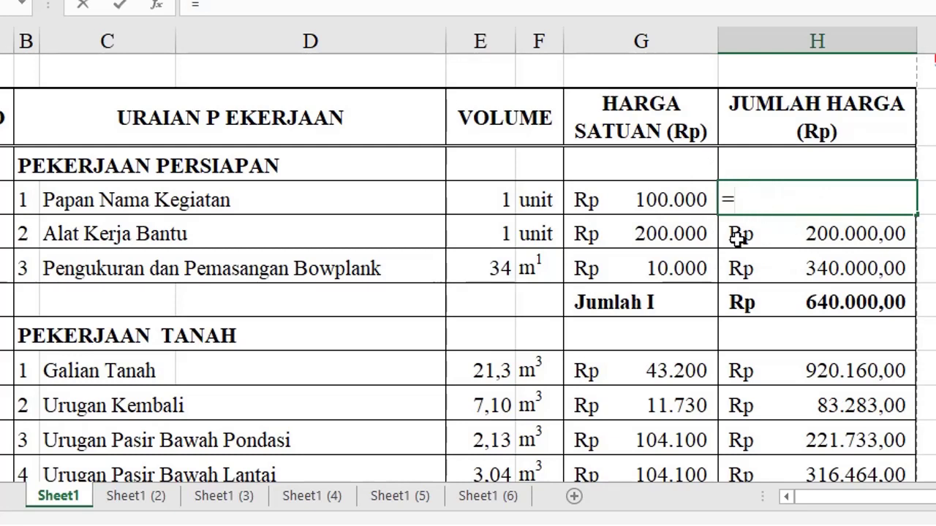
left_click(490, 200)
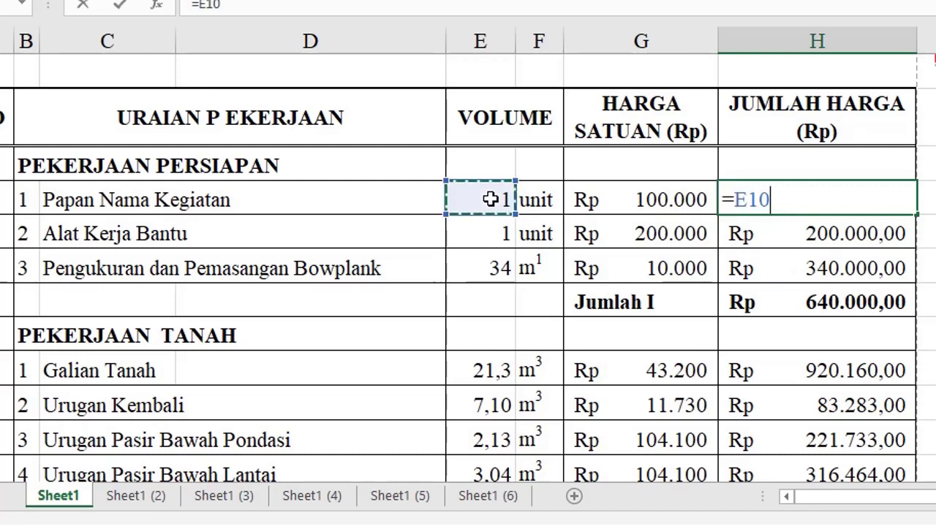
type("*")
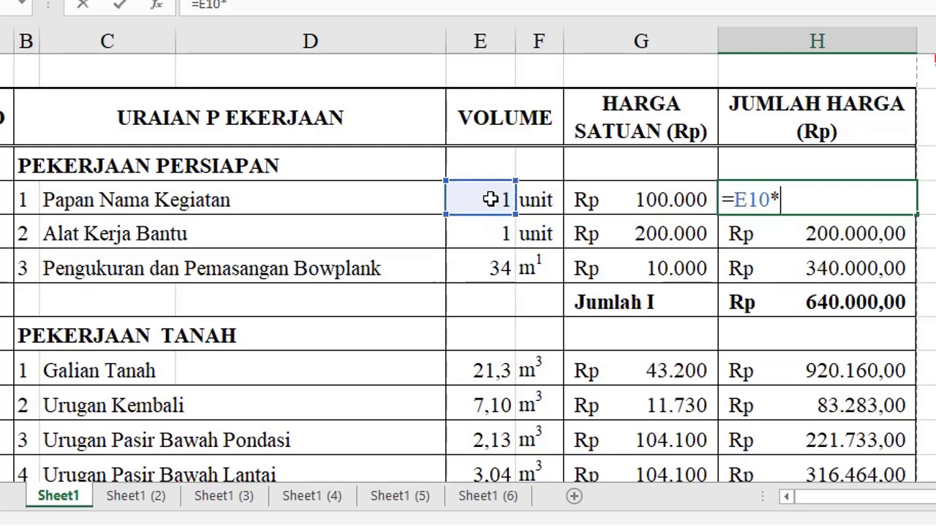
left_click(618, 199)
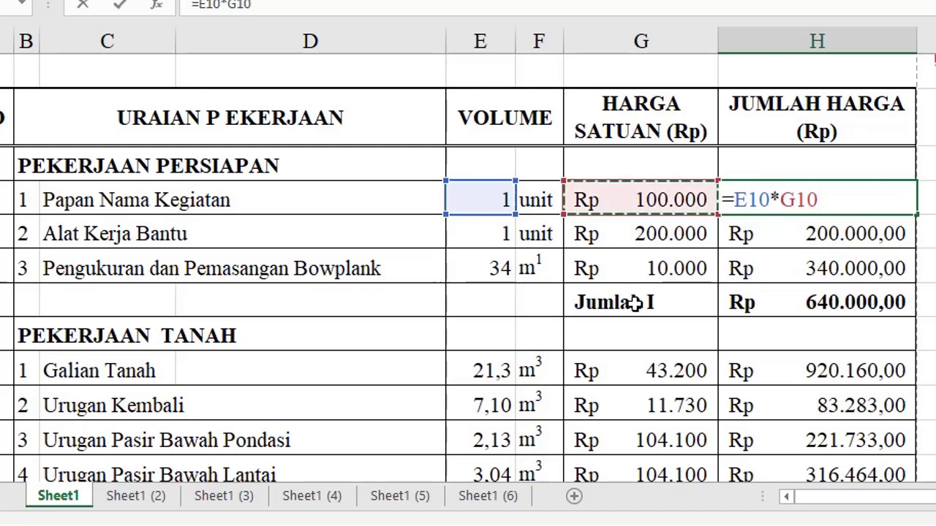
key("Return")
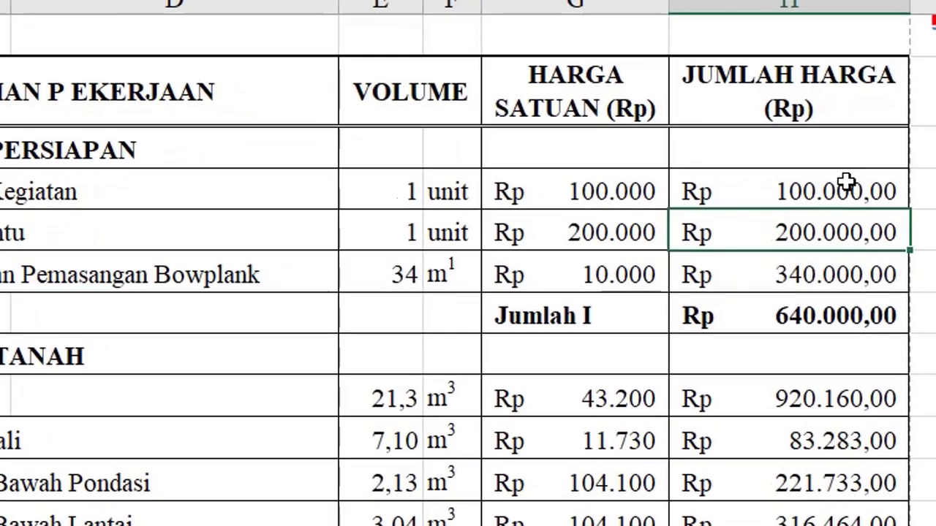
Fill the total price formula from H10 down to H12
left_click(846, 183)
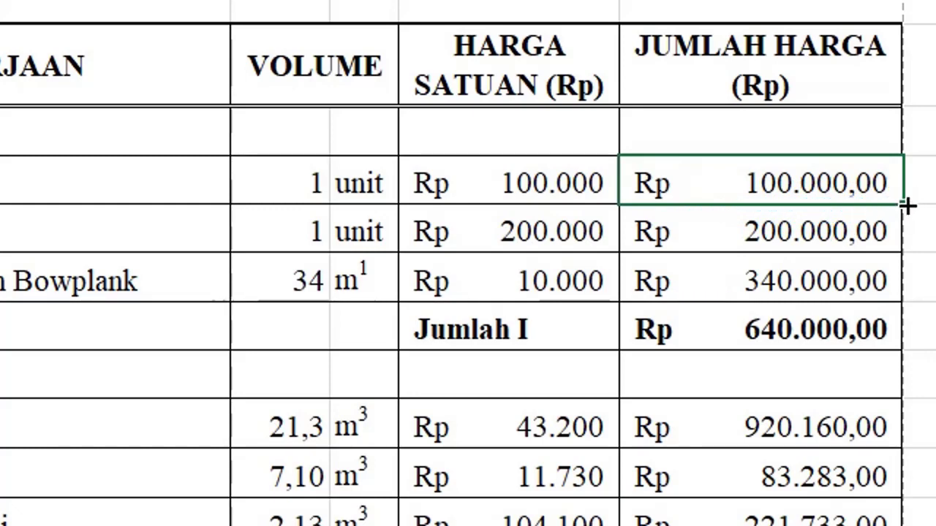
left_click_drag(905, 210, 906, 300)
left_click(841, 243)
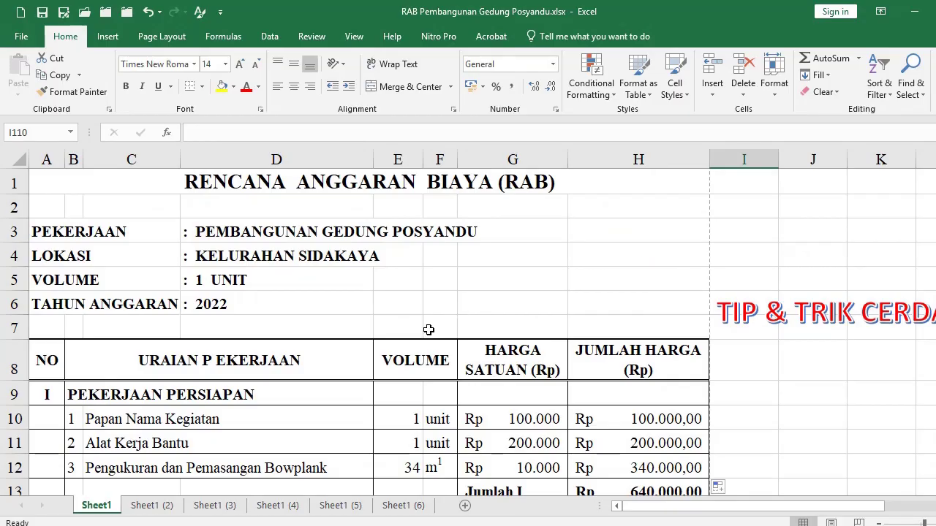
Copy the range A1:H13 and paste it as a picture on the same sheet
scroll(329, 356, "down", 1)
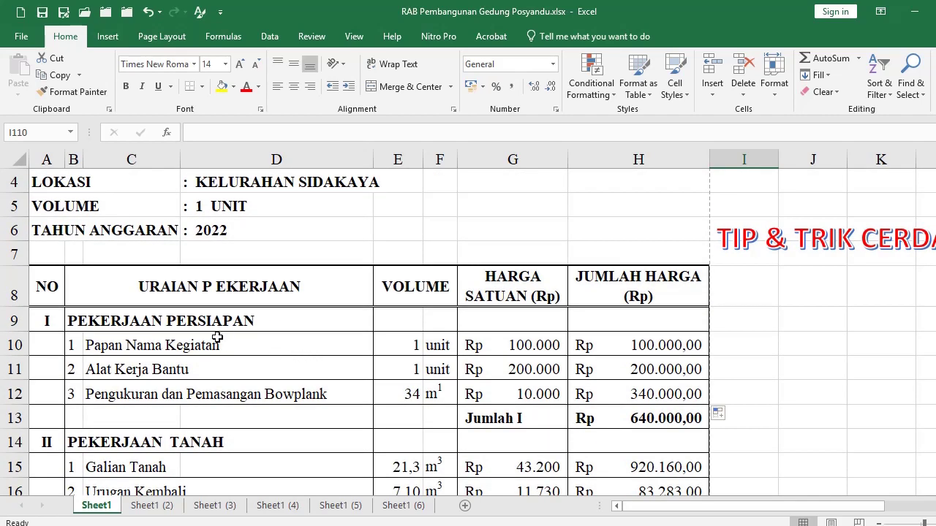
scroll(236, 342, "up", 1)
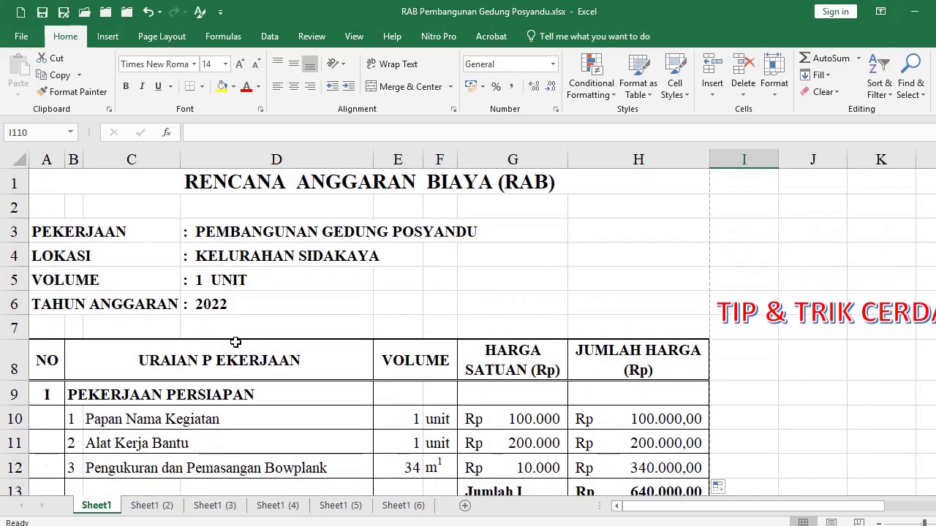
left_click_drag(48, 183, 631, 495)
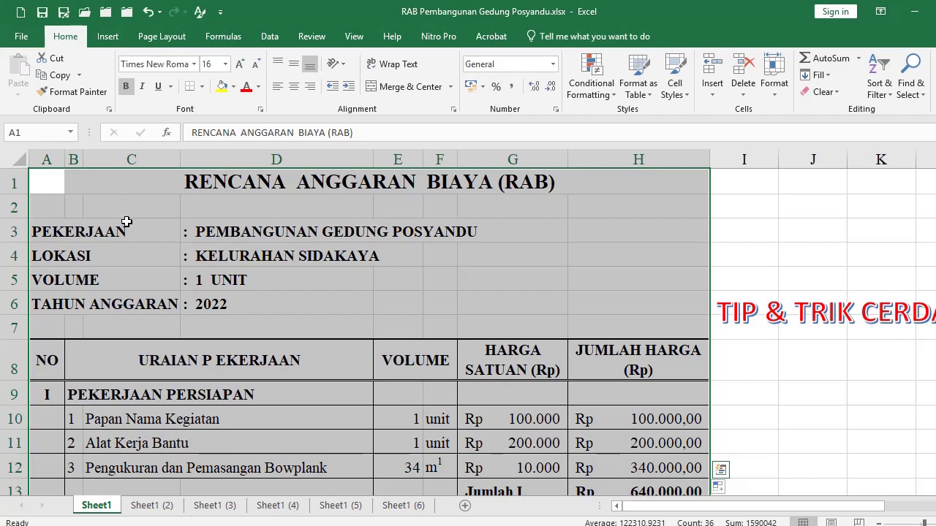
key("ctrl+c")
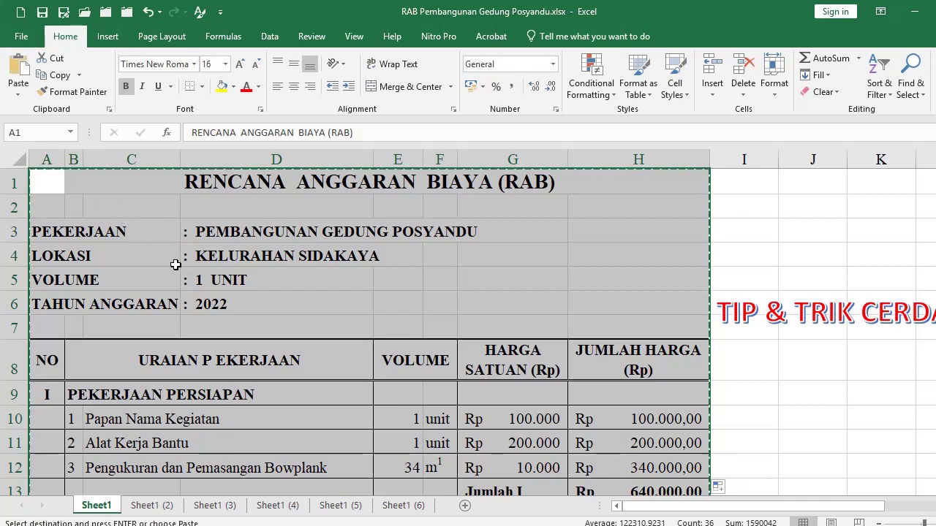
left_click(19, 95)
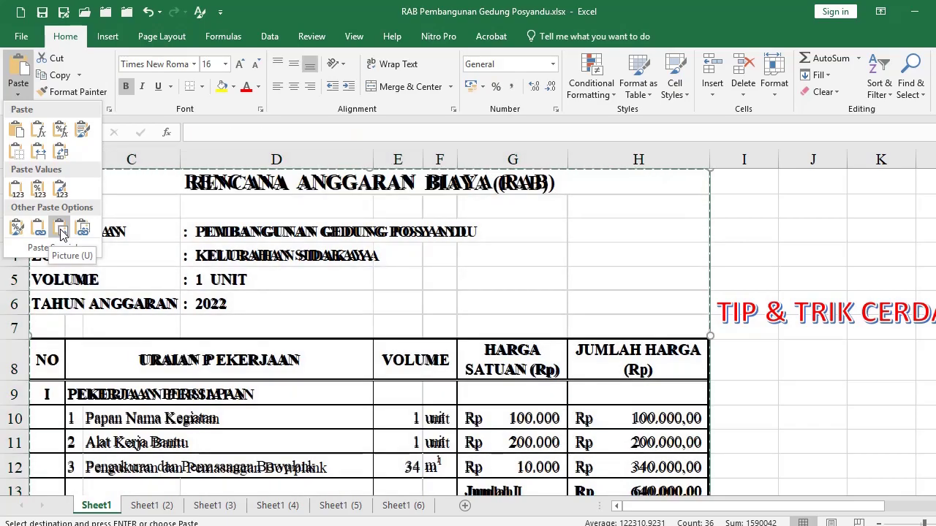
left_click(62, 232)
left_click_drag(209, 226, 291, 261)
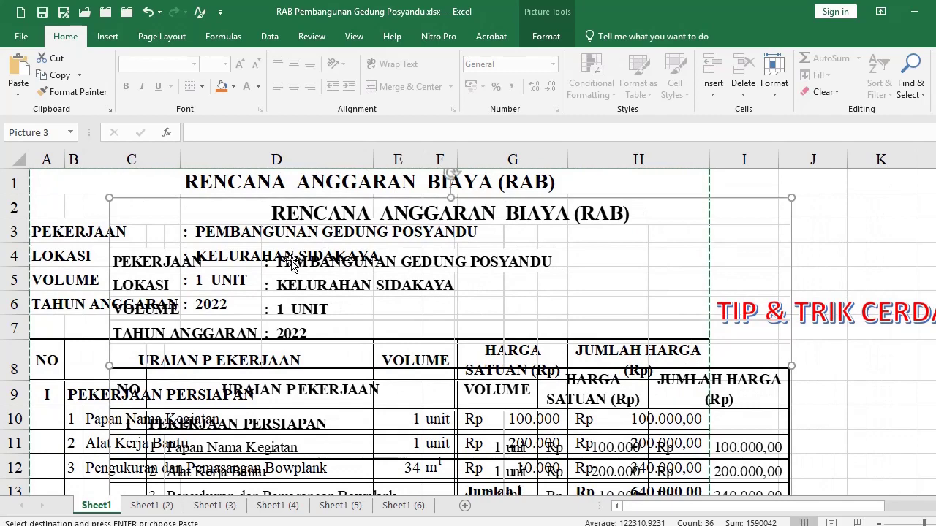
Cut the pasted table picture, paste it into a new blank workbook and align it with cell A1
key("ctrl+z")
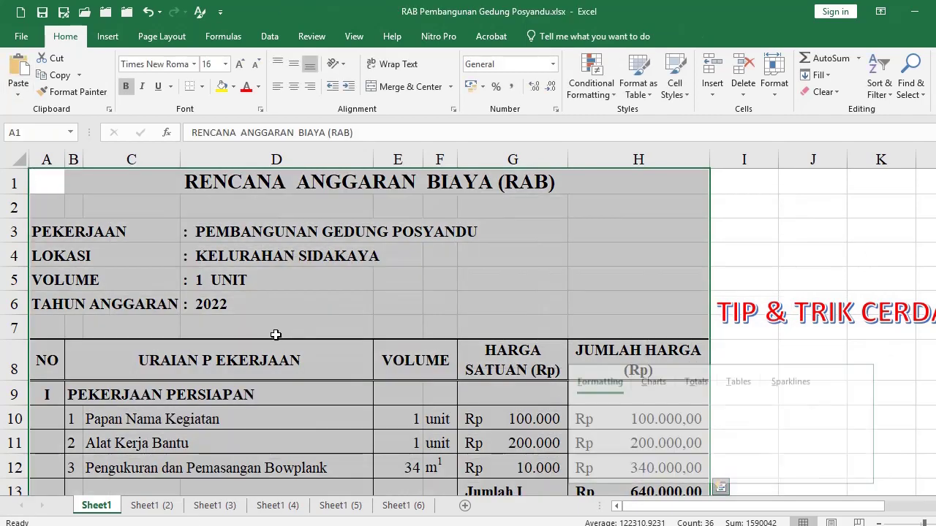
key("ctrl+q")
left_click(20, 12)
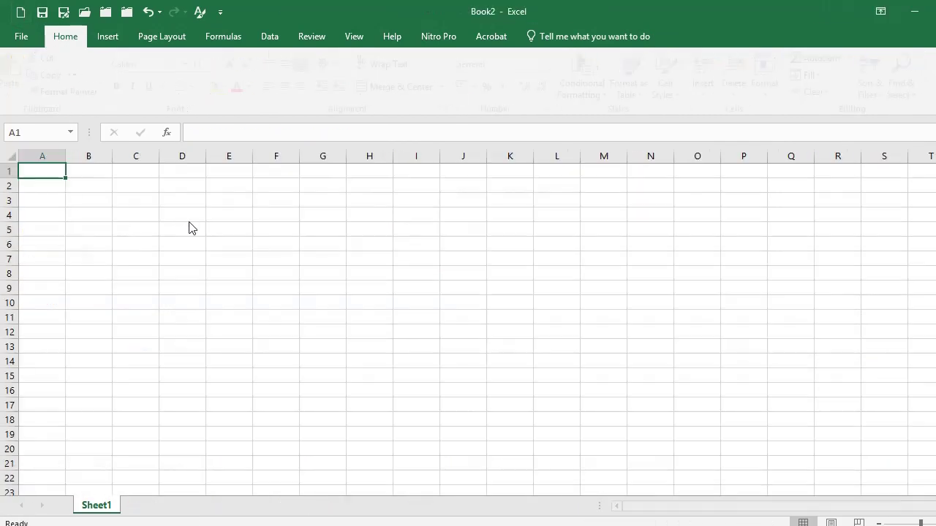
left_click(235, 226)
key("ctrl+v")
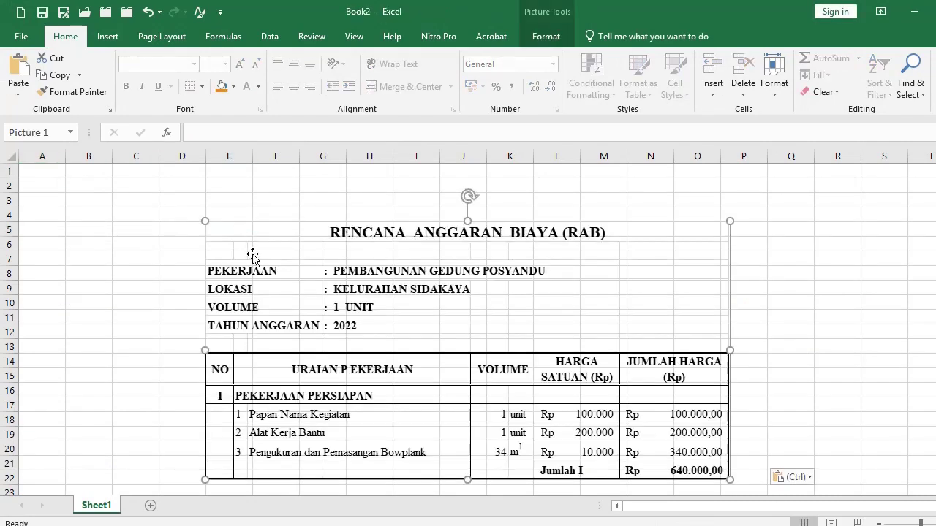
left_click_drag(283, 231, 95, 168)
Enter the headings NO in A19 and URAIAN PEKERJAAN in B19, just below the table picture
scroll(211, 321, "down", 1)
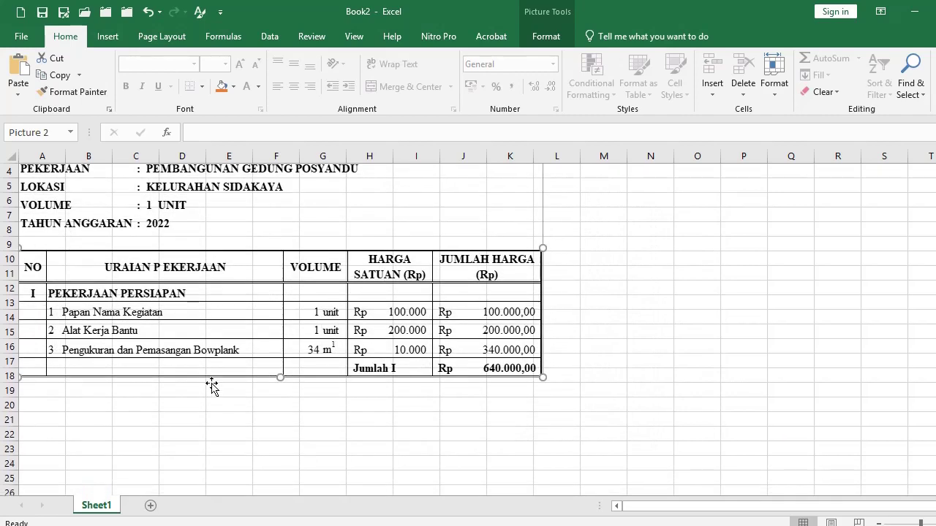
scroll(87, 258, "up", 1)
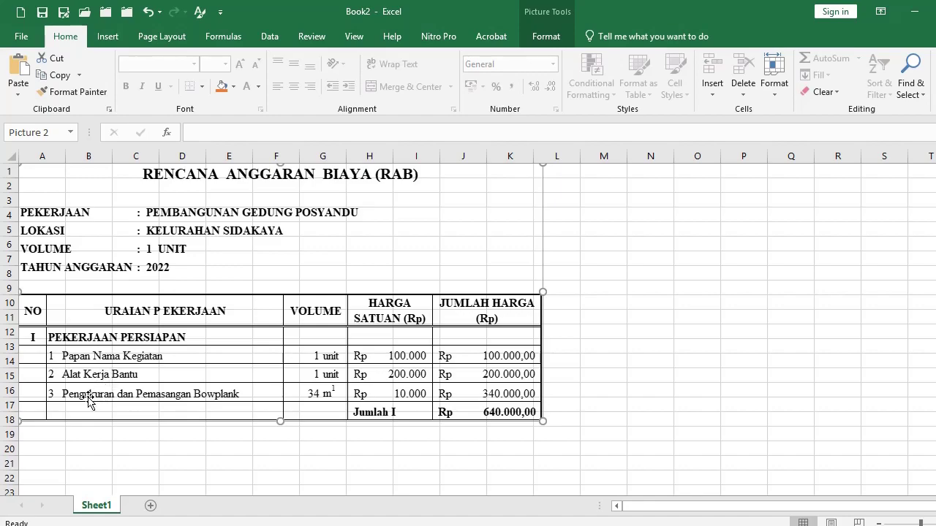
scroll(91, 400, "down", 1)
left_click(34, 391)
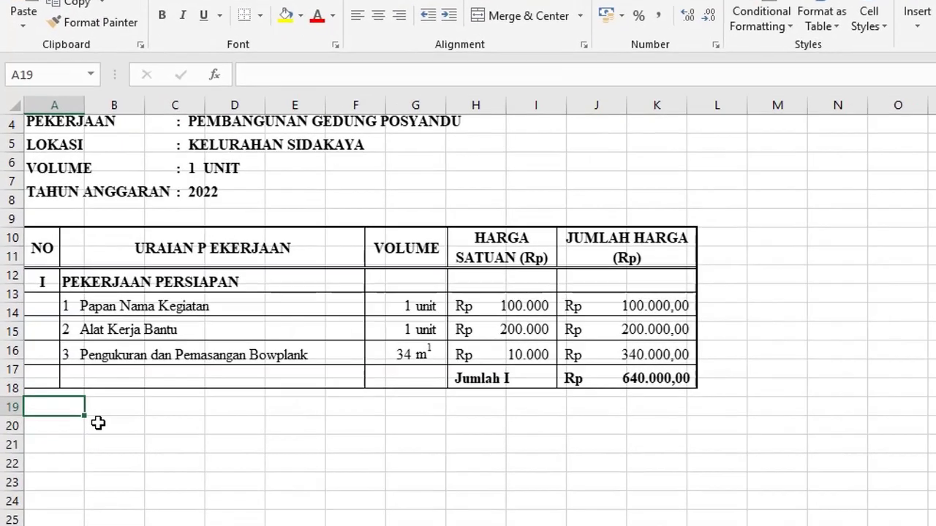
type("N")
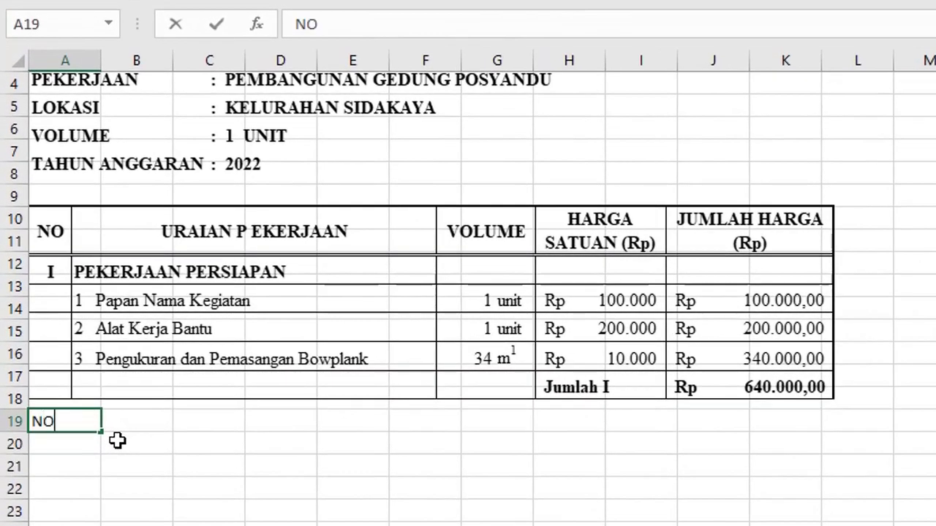
type("O")
key("Tab")
type("URAIAN PEKERJAAN")
key("Return")
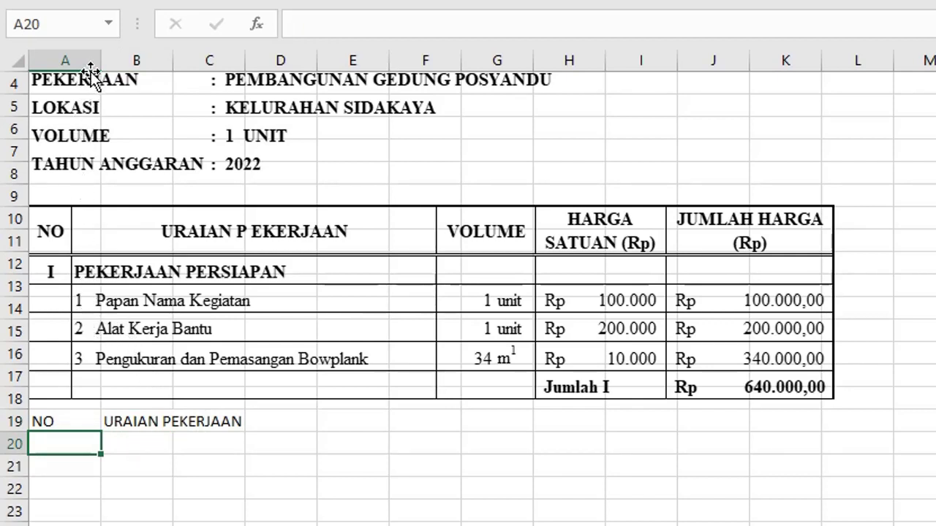
Enter "1 Papan Nama Kegiatan" in B20 and "2. Alat Kerja Bantu" in B21, with number and description in one cell
left_click(144, 446)
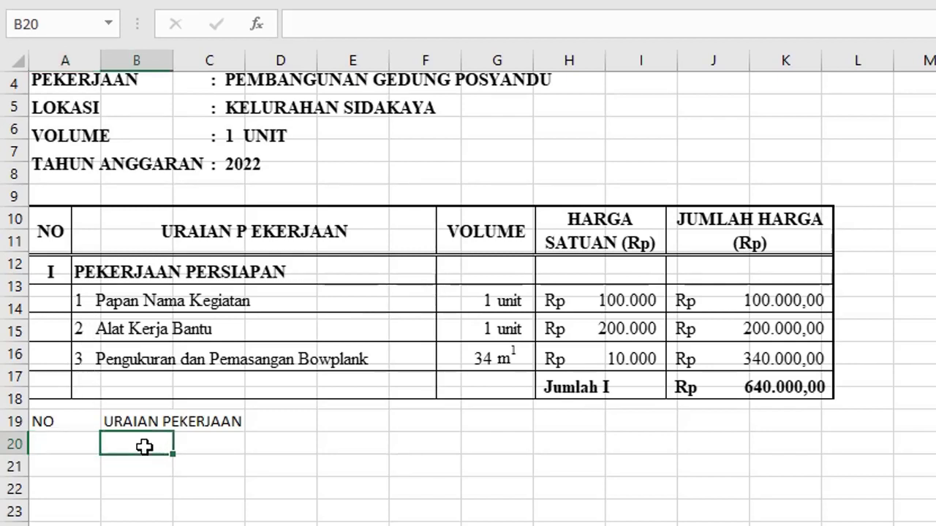
type("1 pAPAN Nama K")
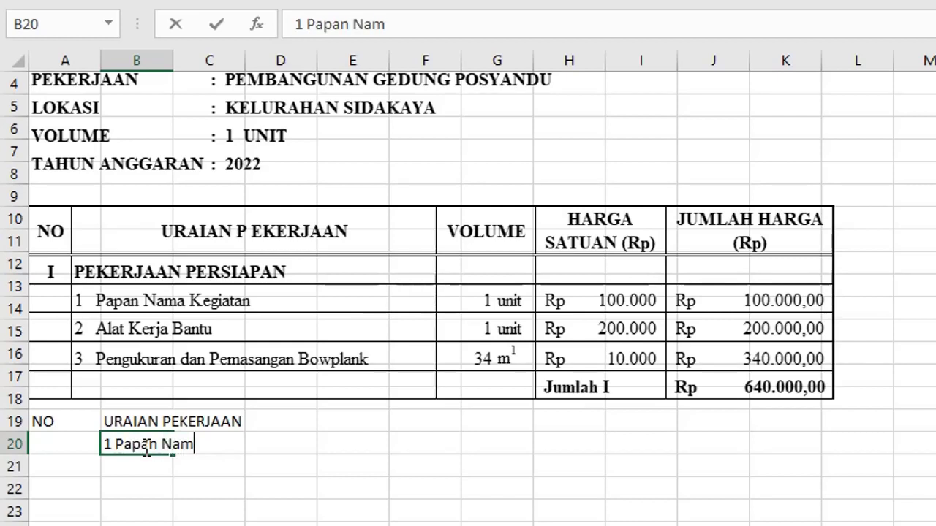
type("egiatan")
key("Return")
type("2")
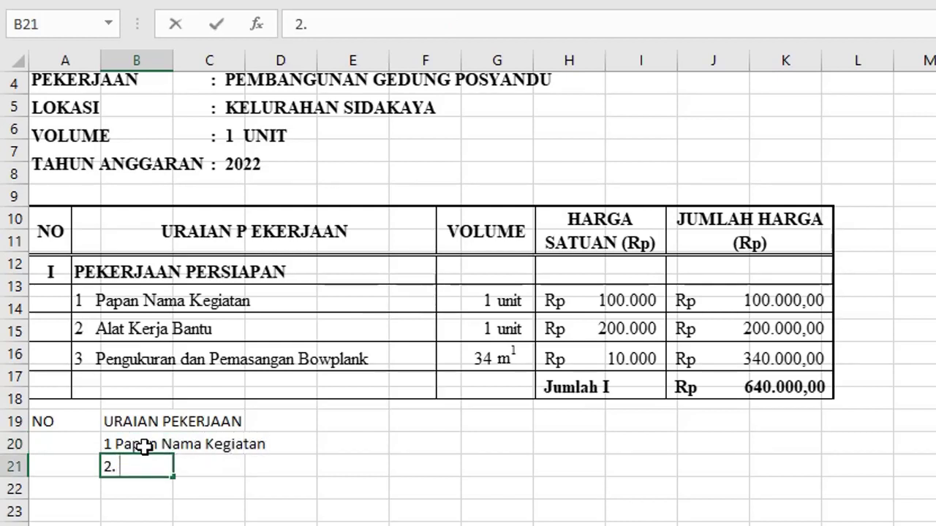
type(". Alat Kerja Bantu")
key("Return")
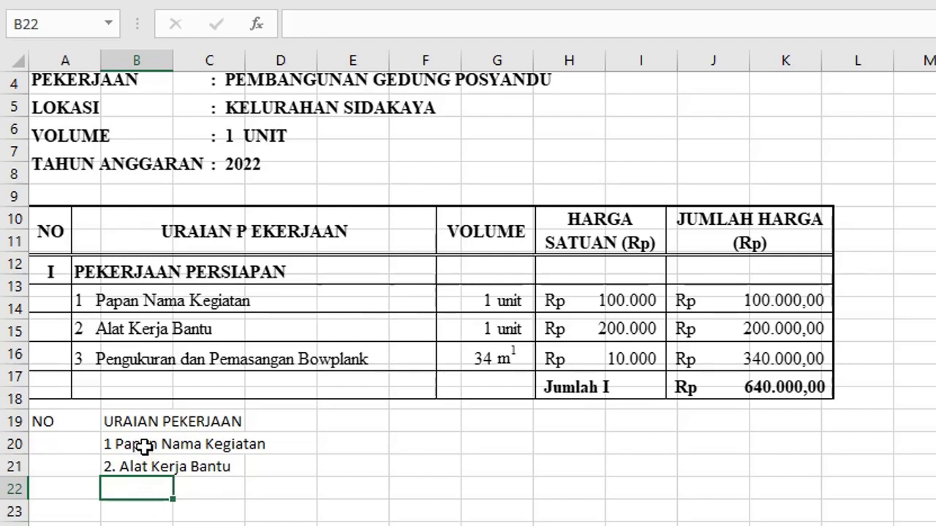
Clear the combined number and description entries in B20:B21
left_click(144, 447)
left_click_drag(141, 443, 138, 471)
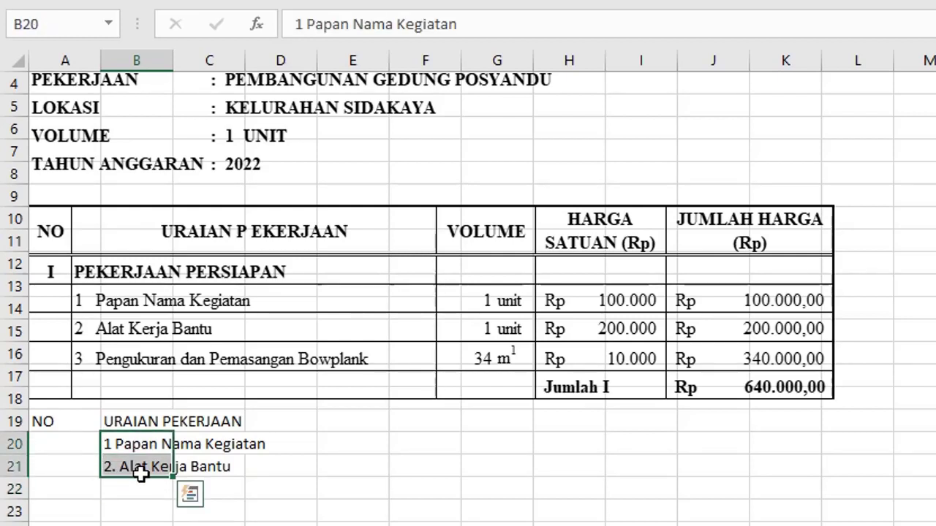
key("Delete")
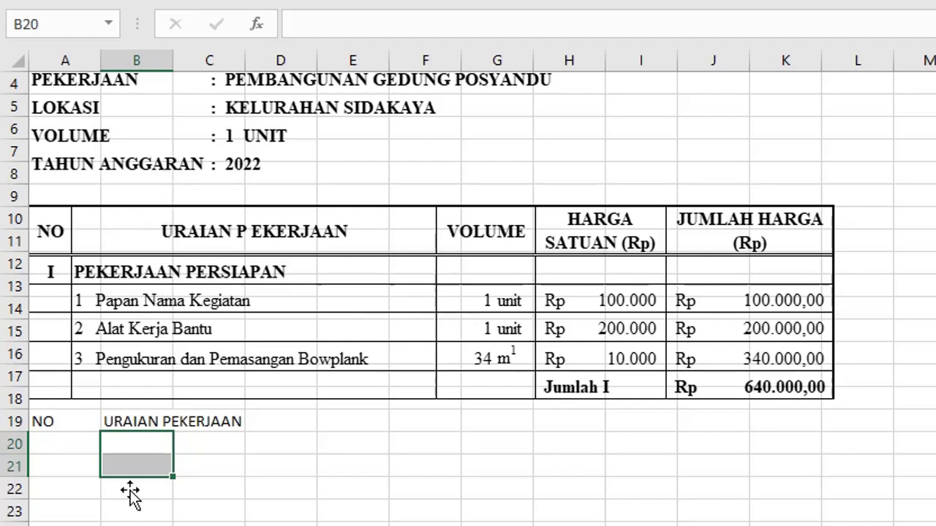
Enter the item numbers 1 to 4 in cells B20:B23 under URAIAN PEKERJAAN
left_click(138, 443)
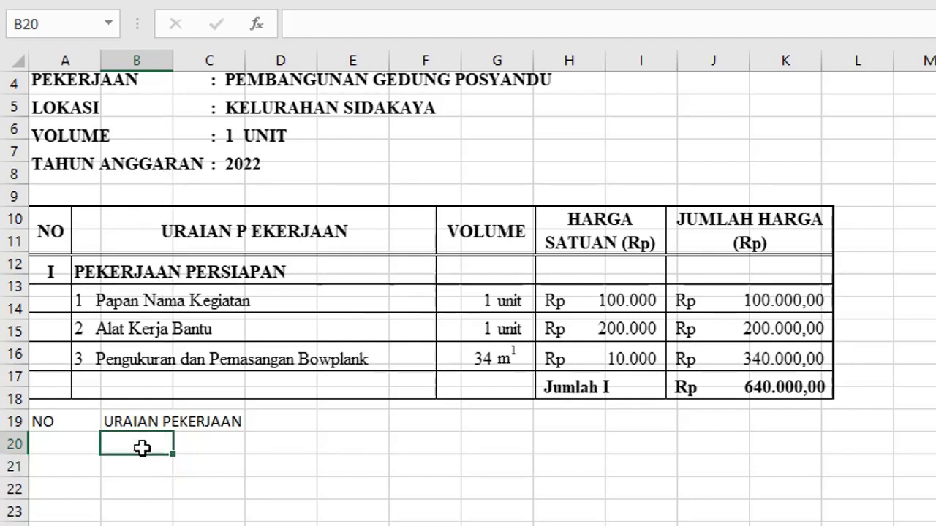
type("1")
key("Return")
type("2")
key("Return")
type("3")
key("Return")
type("4")
key("Return")
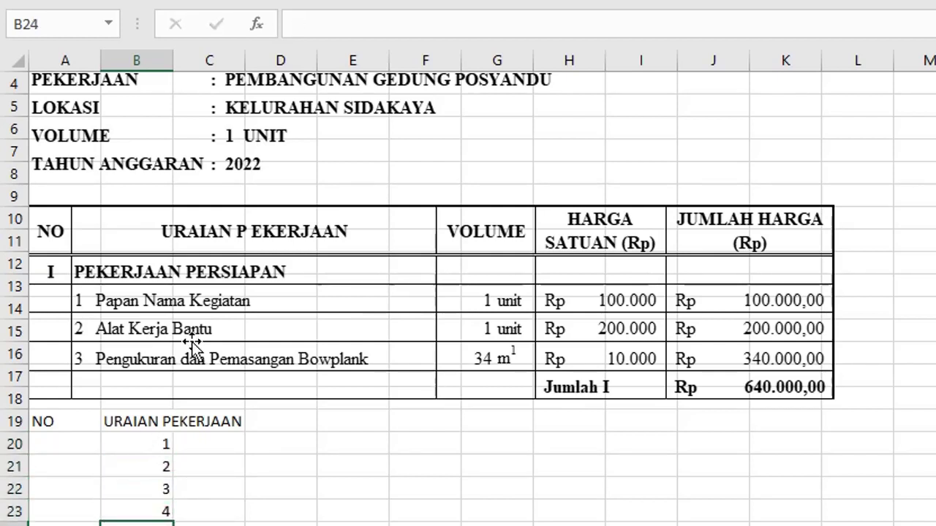
Narrow columns A and B to match the table picture and center the item numbers from B20 down
left_click(162, 61)
left_click(209, 468)
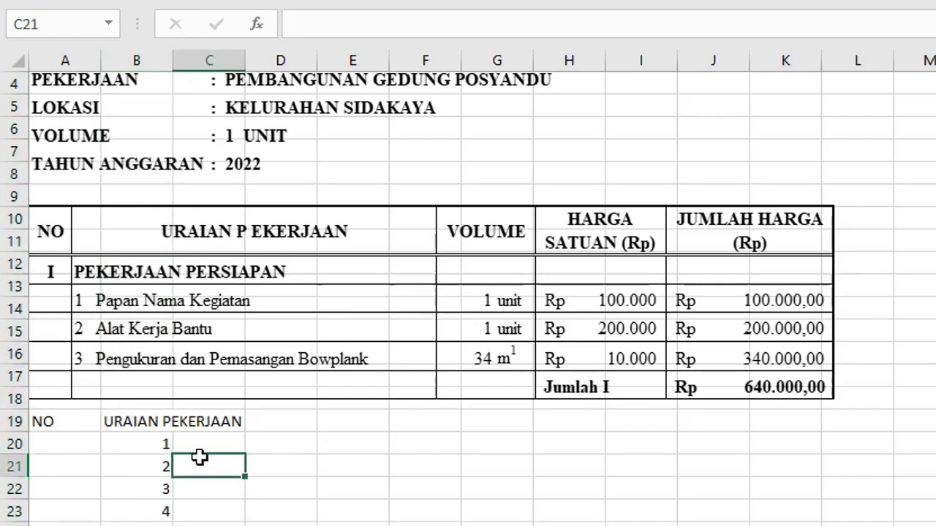
left_click_drag(172, 60, 129, 102)
left_click_drag(97, 61, 77, 62)
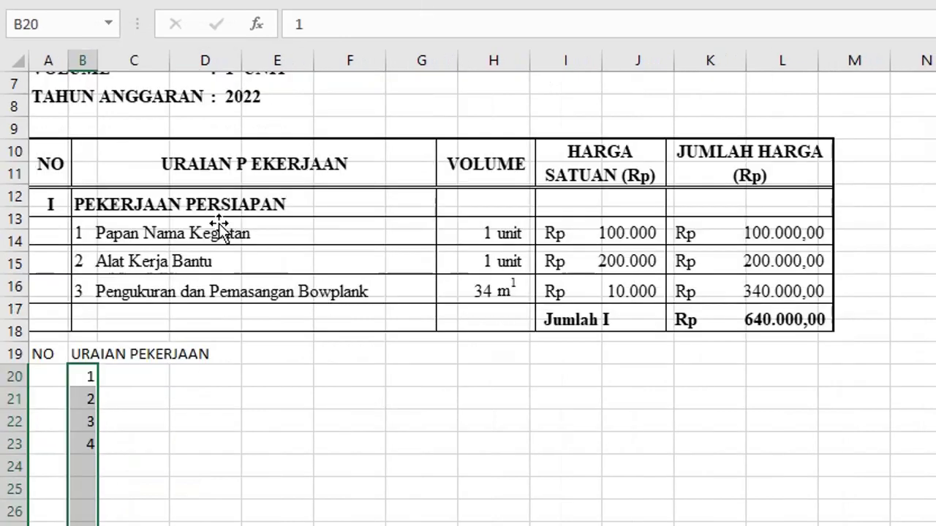
left_click(373, 1)
left_click(134, 376)
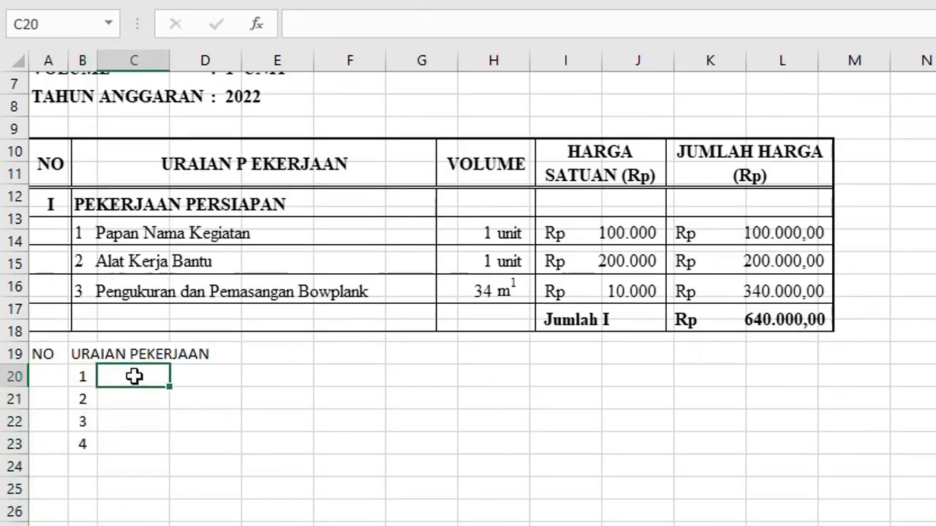
scroll(218, 368, "up", 1)
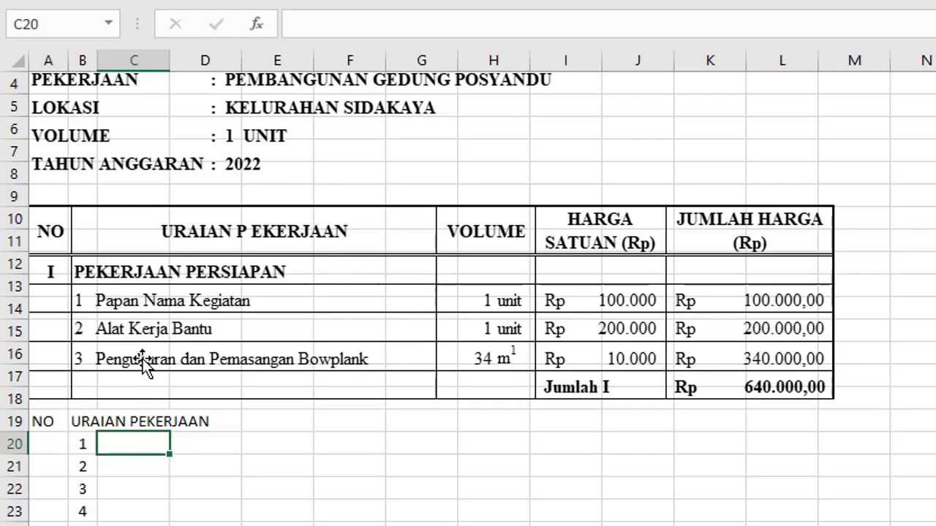
scroll(147, 365, "up", 1)
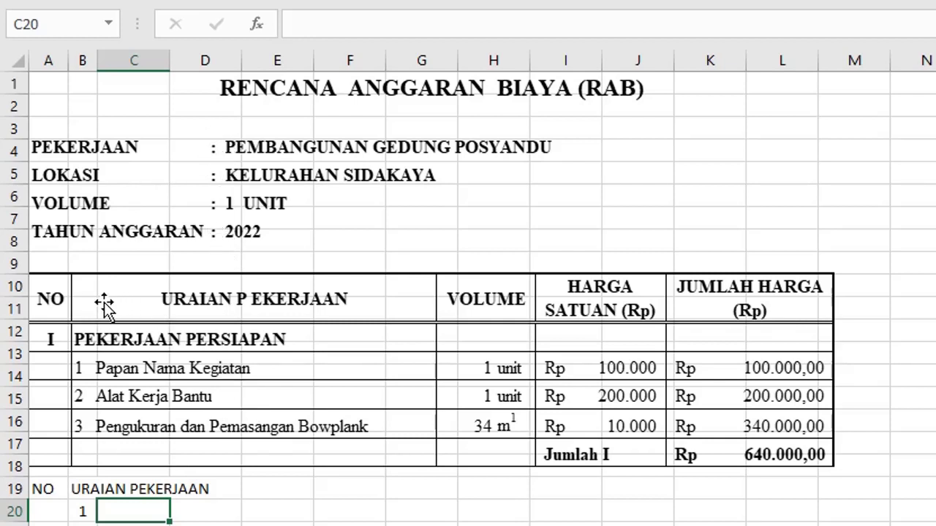
Widen column C to give the work descriptions beside the item numbers more room
left_click(85, 509)
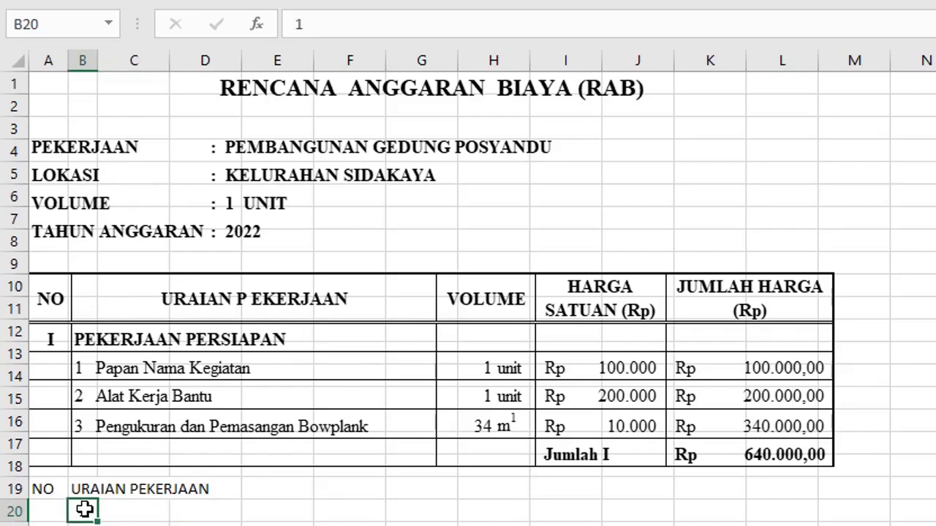
left_click(137, 510)
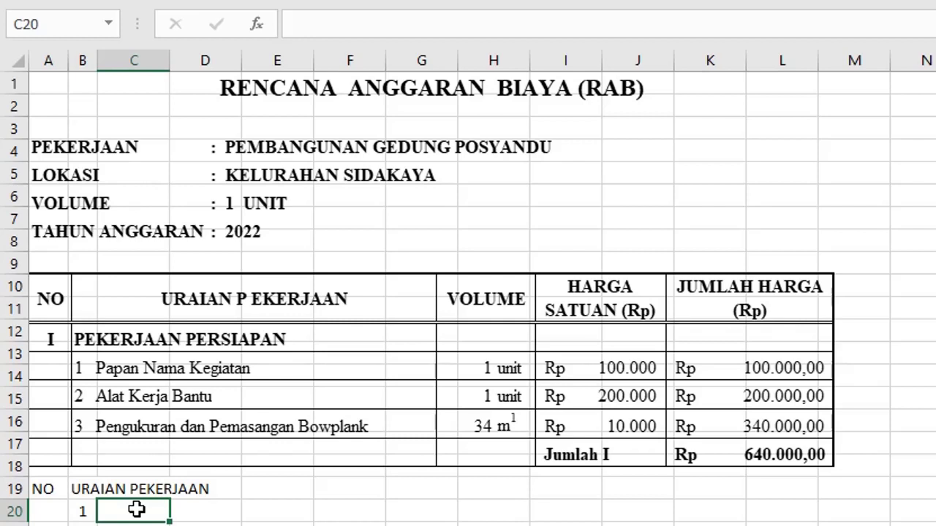
left_click_drag(169, 60, 222, 66)
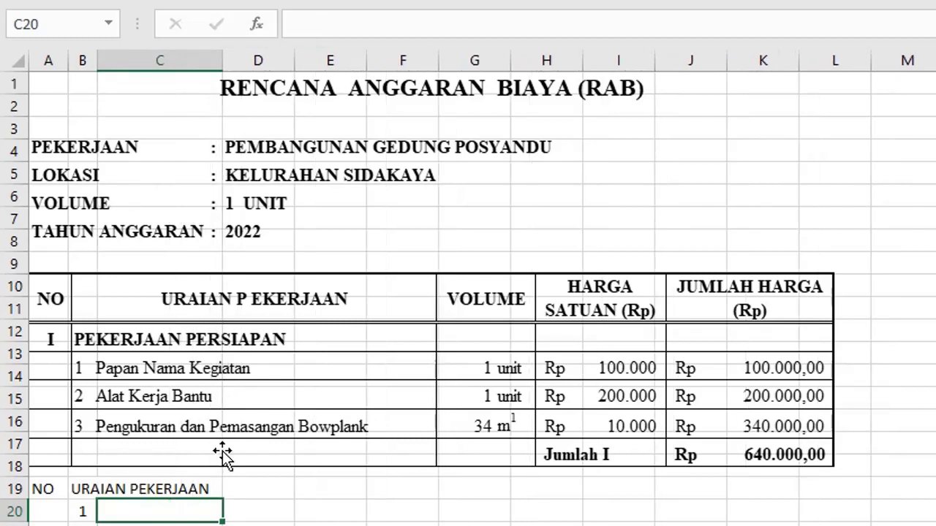
Enter the heading "VOLUME" in cell E19
left_click(257, 516)
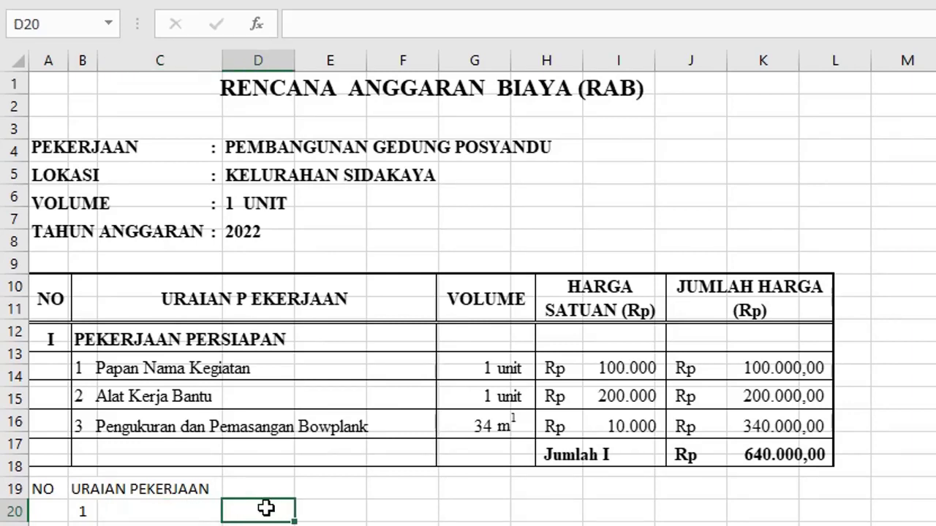
left_click(334, 488)
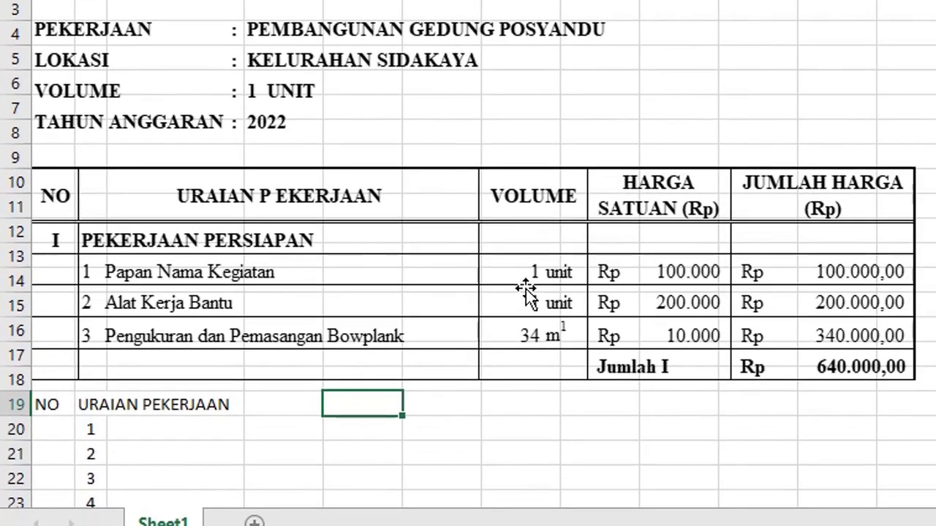
type("VOLUME")
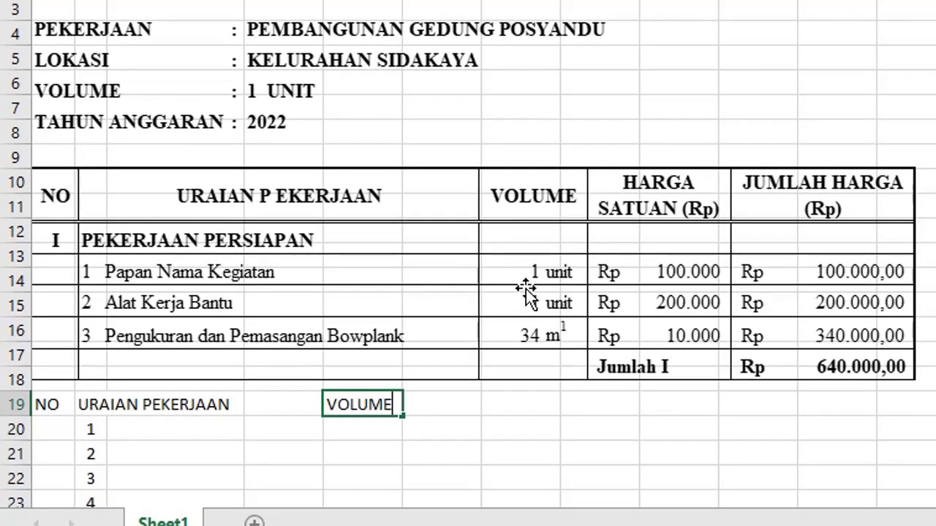
key("Return")
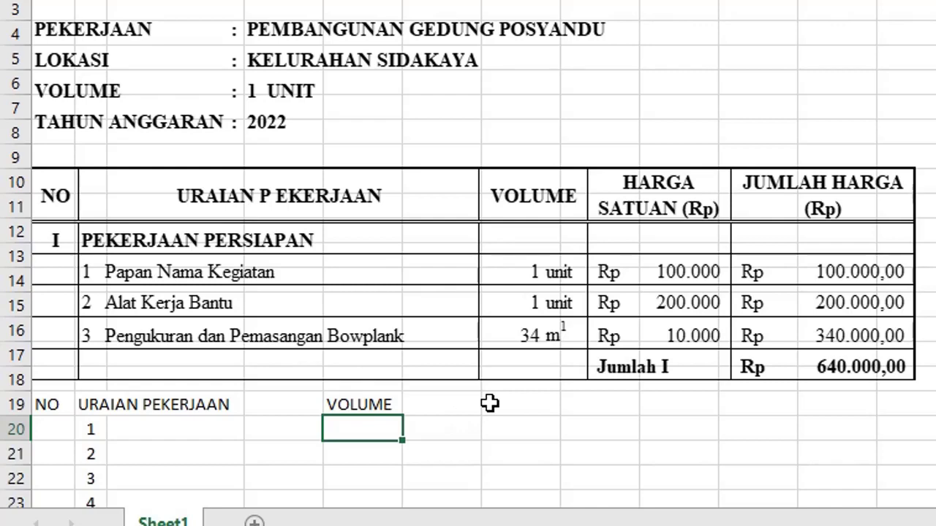
Enter the headings "HARGA SATUAN (Rp)" in G19 and "JUMLAH HARGA (Rp)" in H19
key("Right")
key("Right")
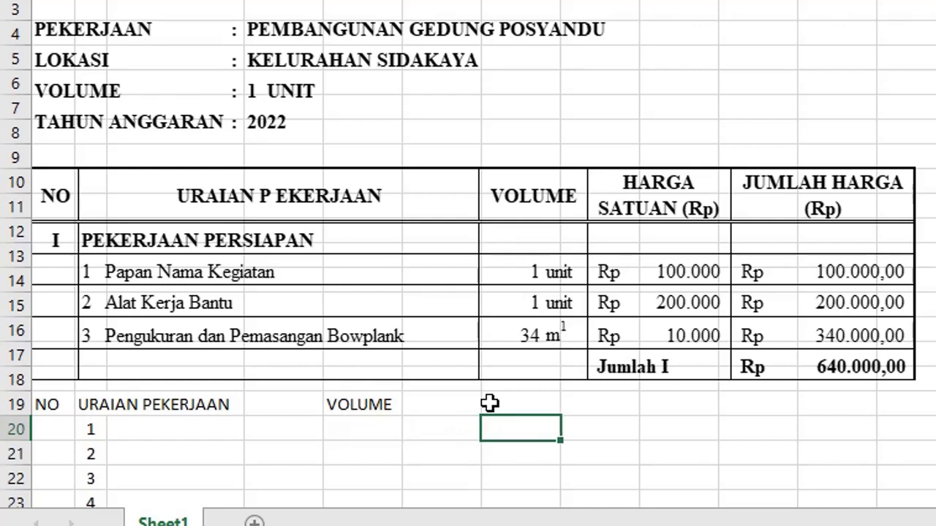
key("Up")
scroll(489, 403, "down", 1)
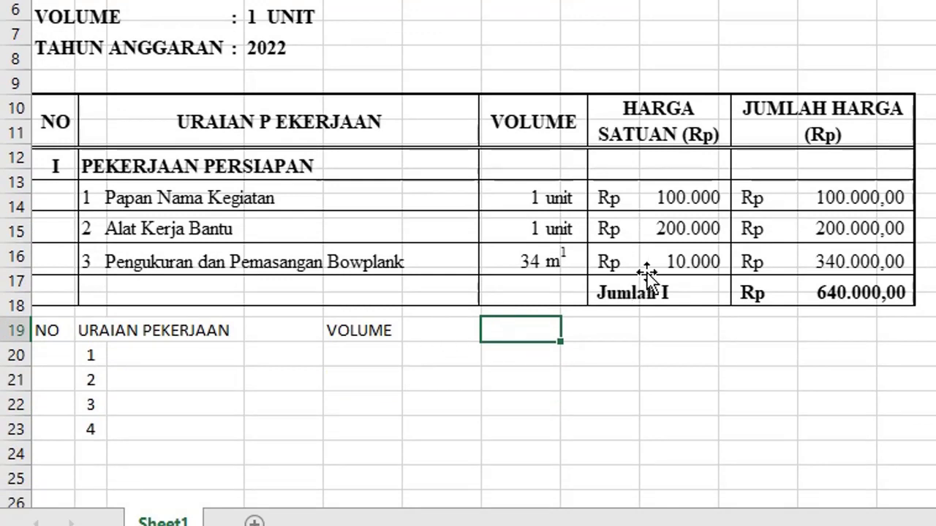
type("HARGA SATUAN (Rp")
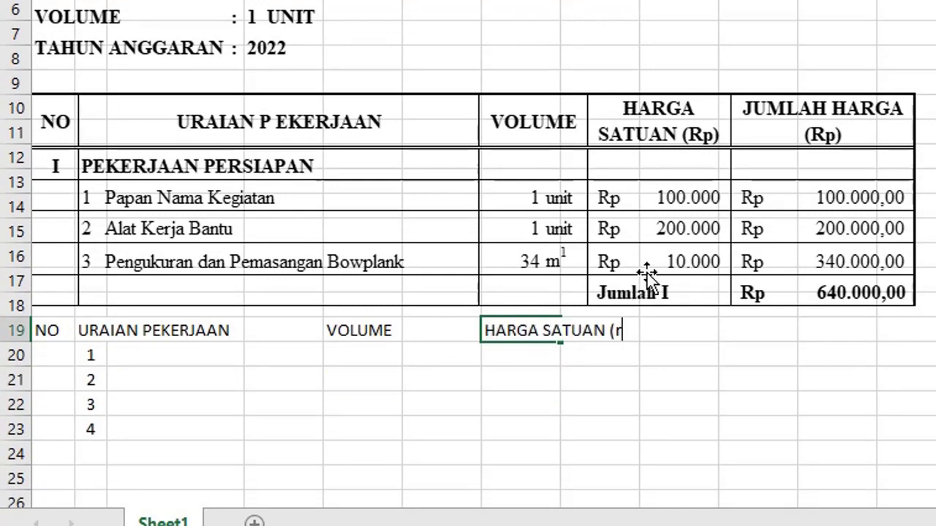
type(")")
key("Tab")
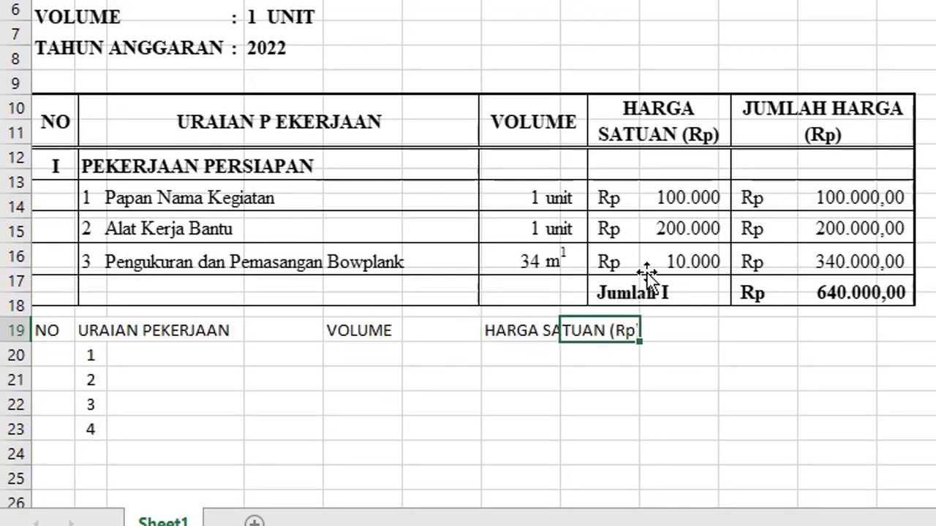
type("JUMLA")
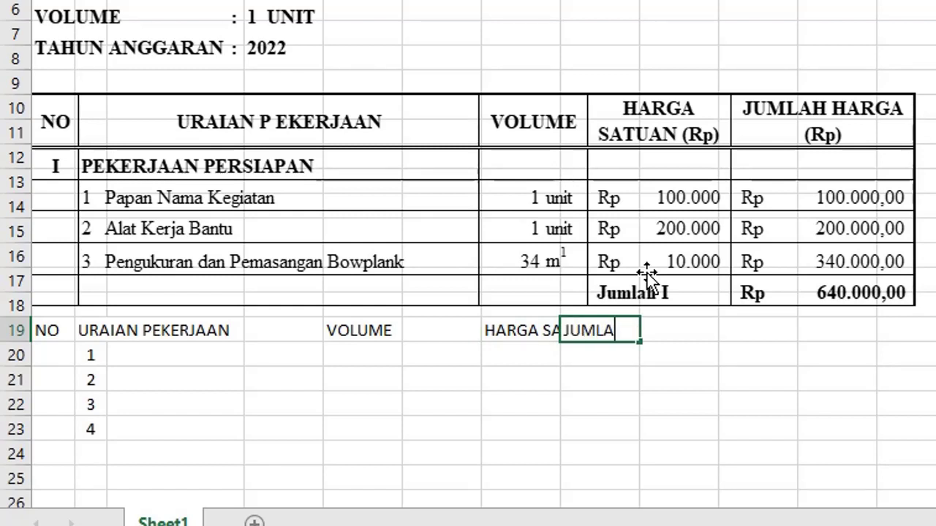
type("H HARGA (Rp)")
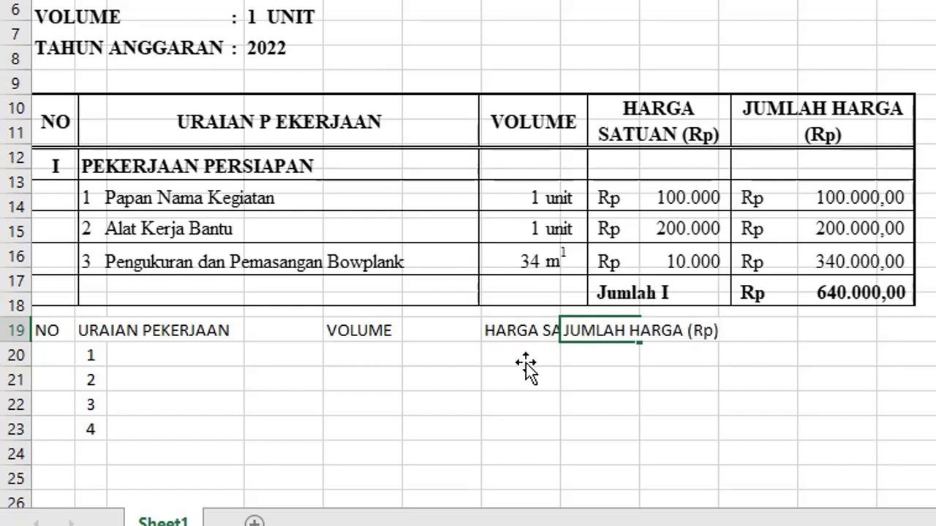
left_click(540, 473)
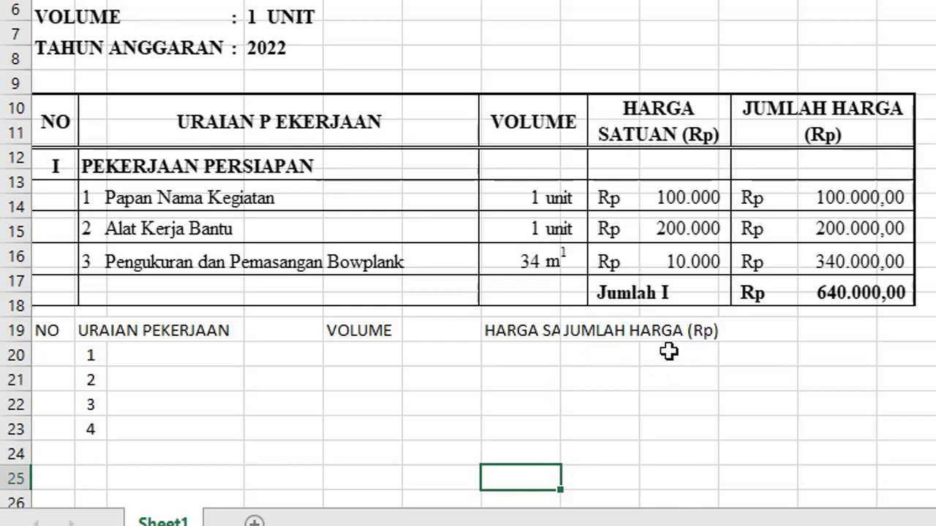
Apply all borders to the new table range A19:I33
left_click_drag(45, 338, 685, 447)
scroll(625, 358, "up", 2)
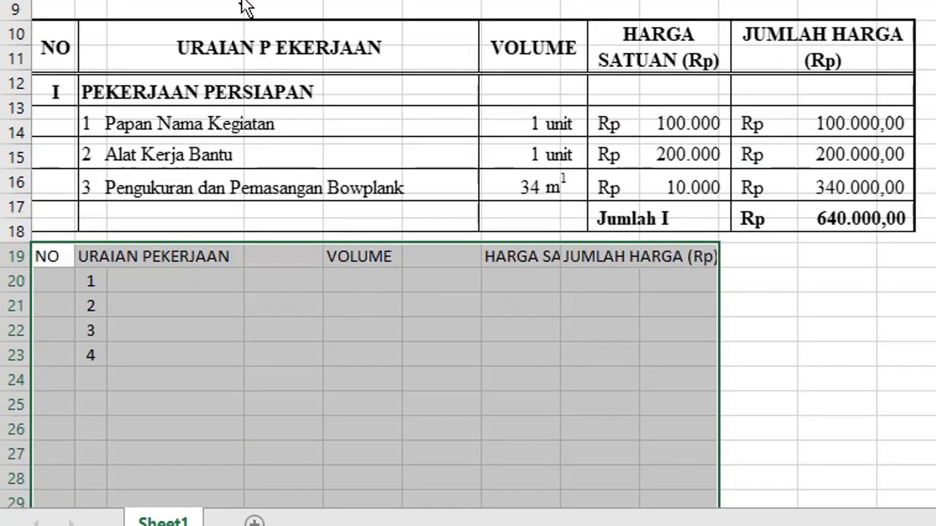
left_click(333, 2)
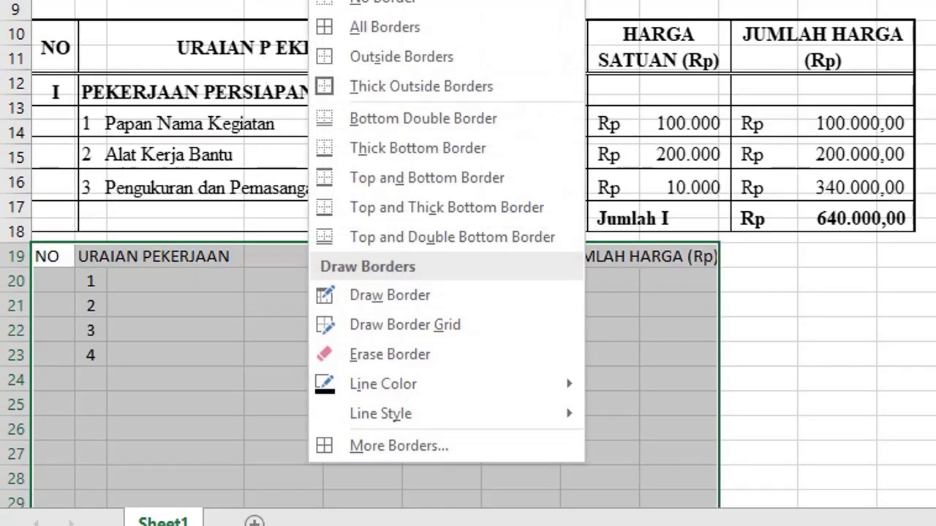
left_click(363, 42)
left_click_drag(304, 319, 291, 322)
left_click(291, 322)
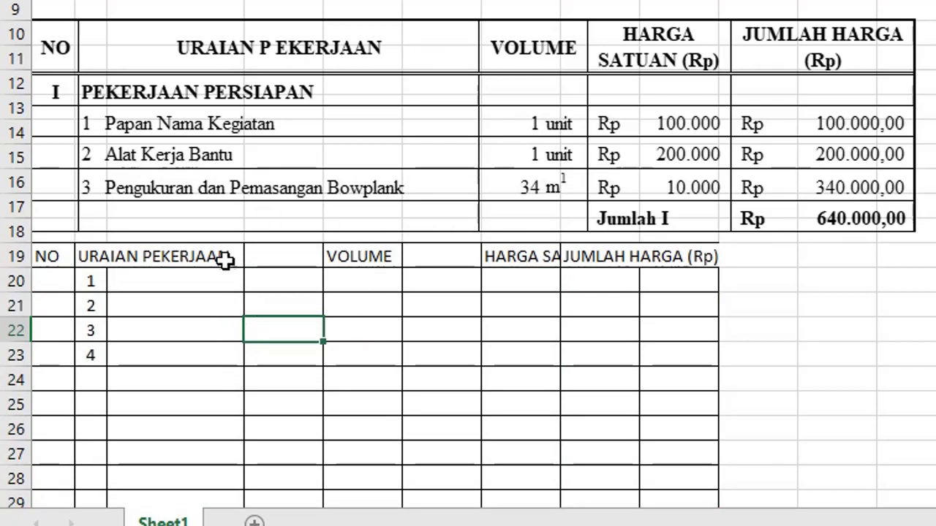
Remove the inner vertical borders from the URAIAN PEKERJAAN section, B19:D33, keeping its horizontal and outer lines
left_click(106, 256)
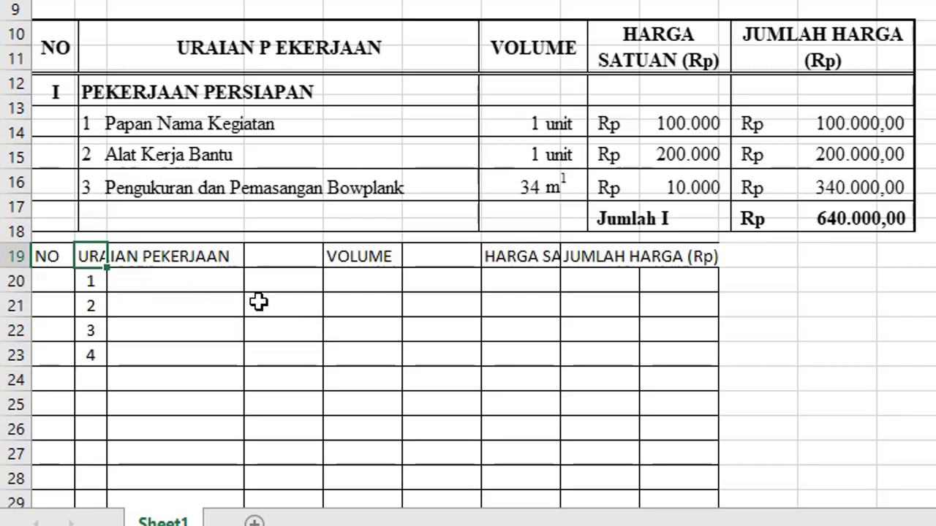
mouse_move(80, 256)
left_mouse_down()
mouse_move(252, 291)
mouse_move(292, 459)
mouse_move(307, 457)
mouse_move(274, 324)
left_mouse_up()
scroll(249, 324, "up", 3)
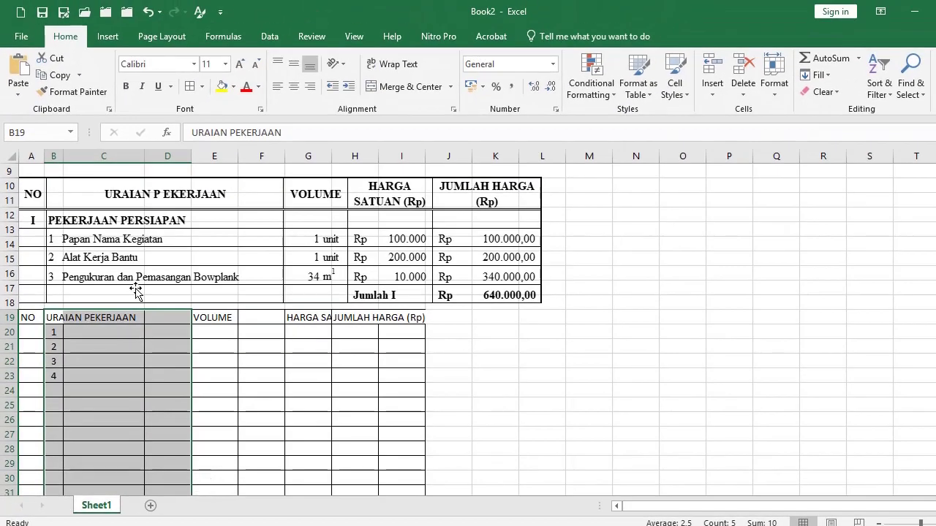
left_click(201, 87)
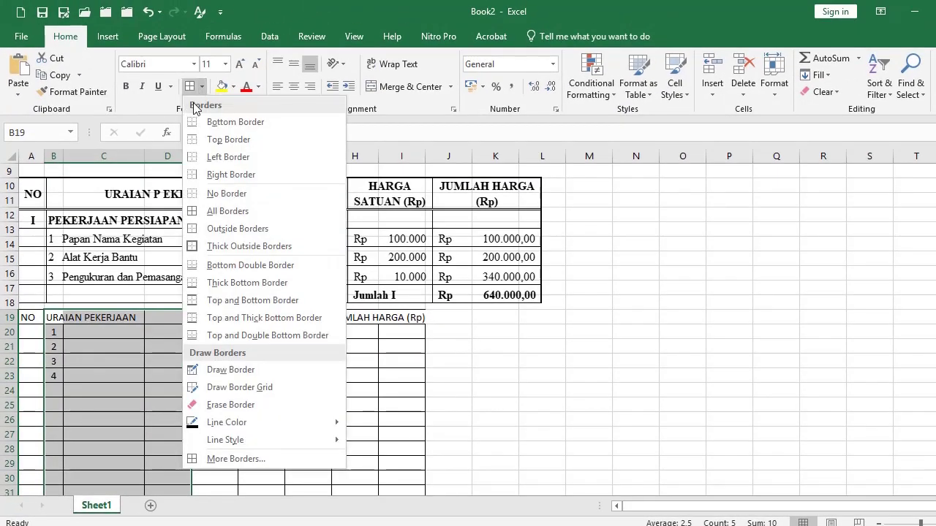
left_click(235, 459)
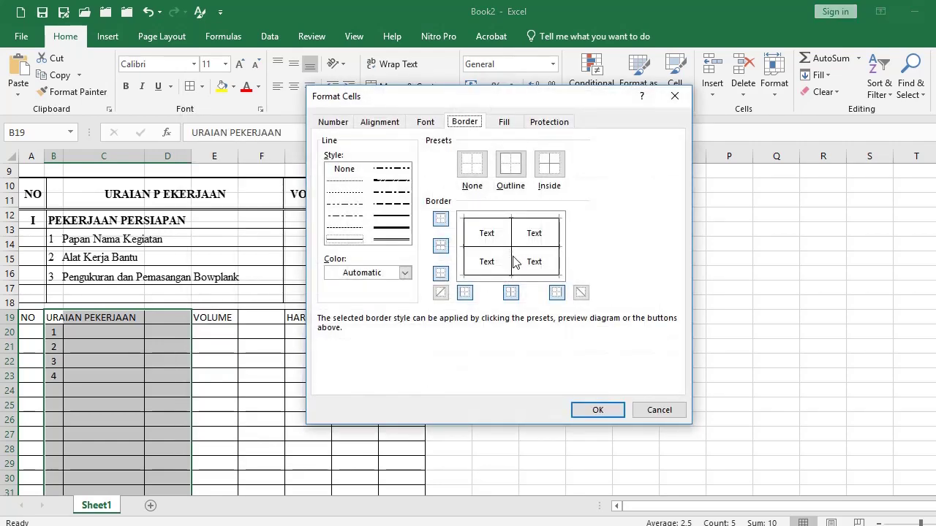
left_click(599, 412)
left_click(197, 406)
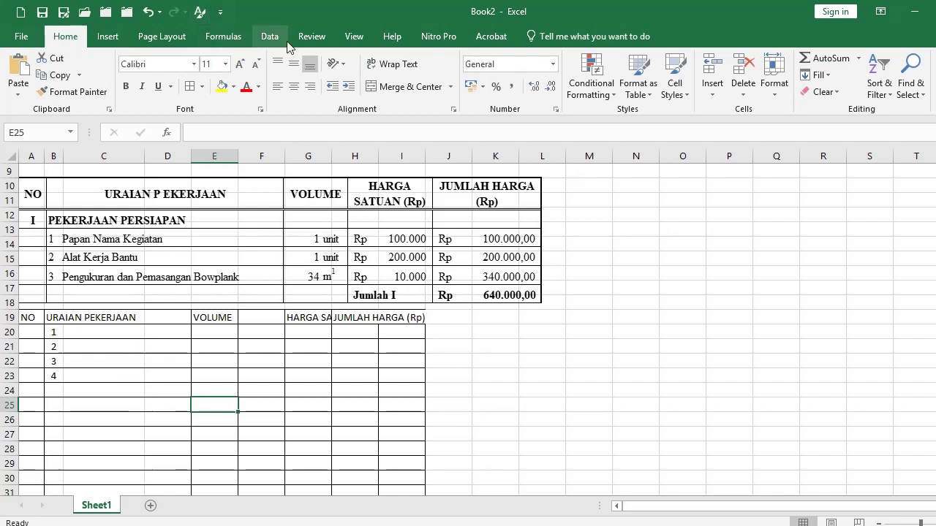
Hide the worksheet gridlines so only the table borders show
left_click(356, 39)
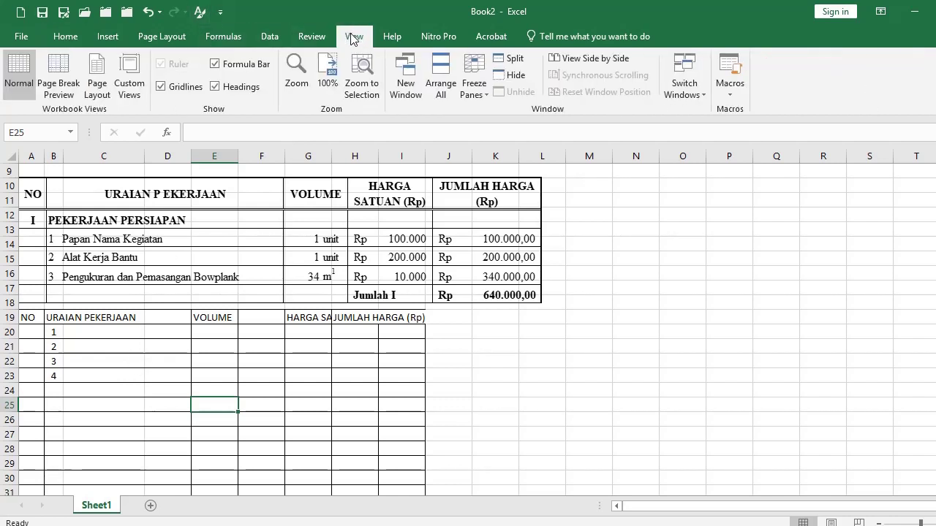
left_click(161, 86)
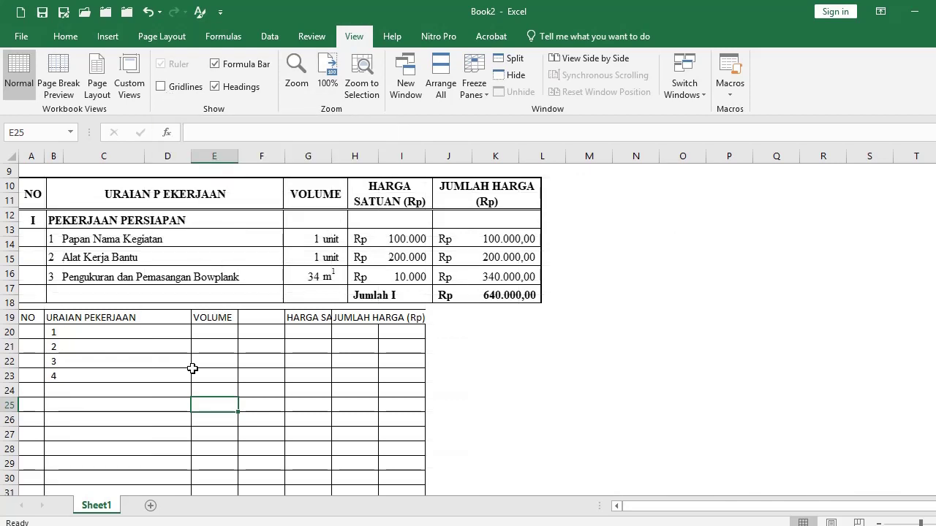
left_click(162, 375)
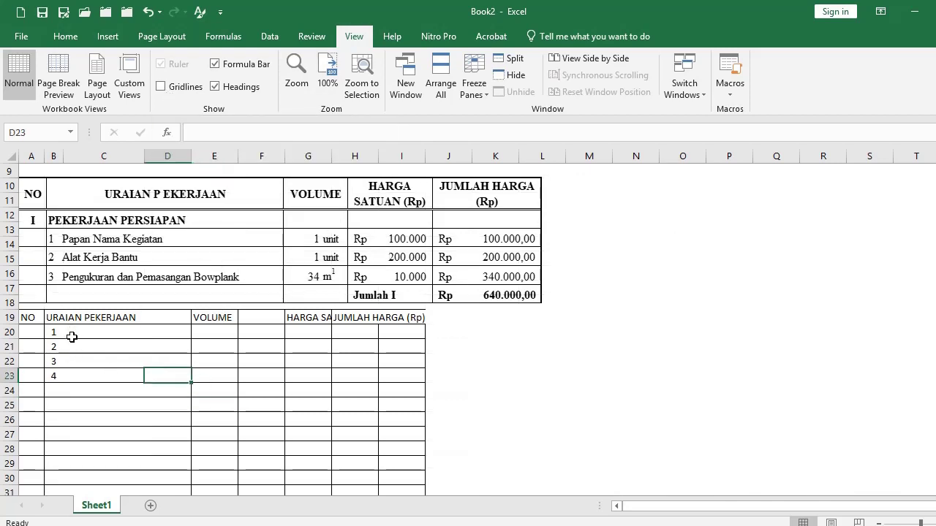
Remove the inner vertical border between columns E and F in the VOLUME section, E19:F33
left_click(214, 334)
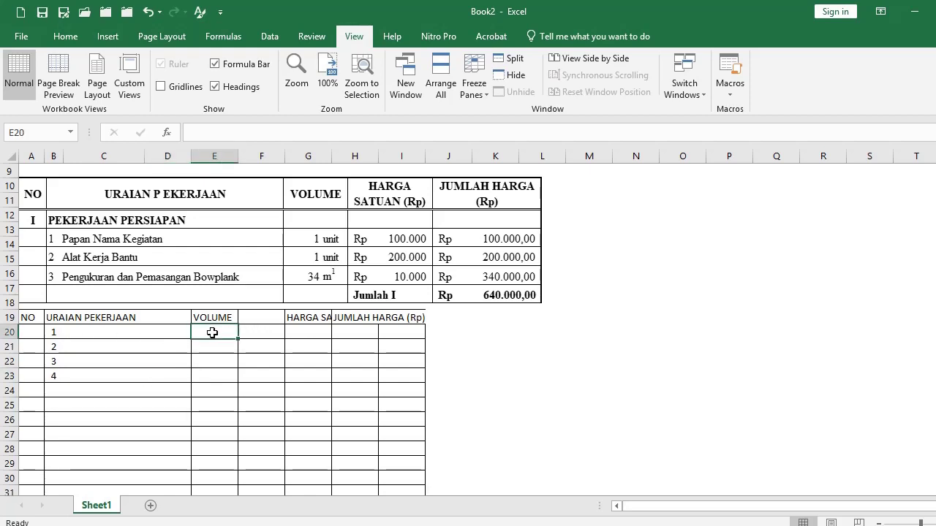
left_click(255, 333)
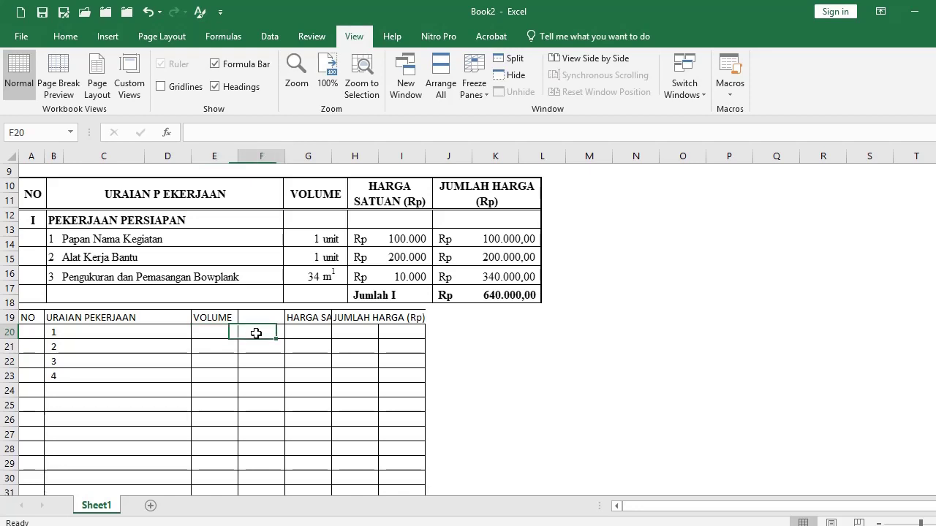
left_click(214, 318)
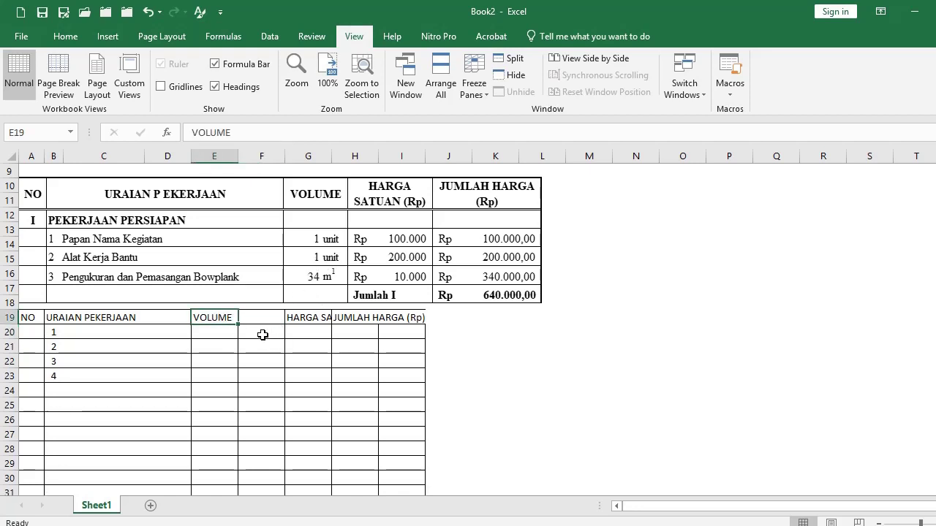
scroll(260, 329, "down", 2)
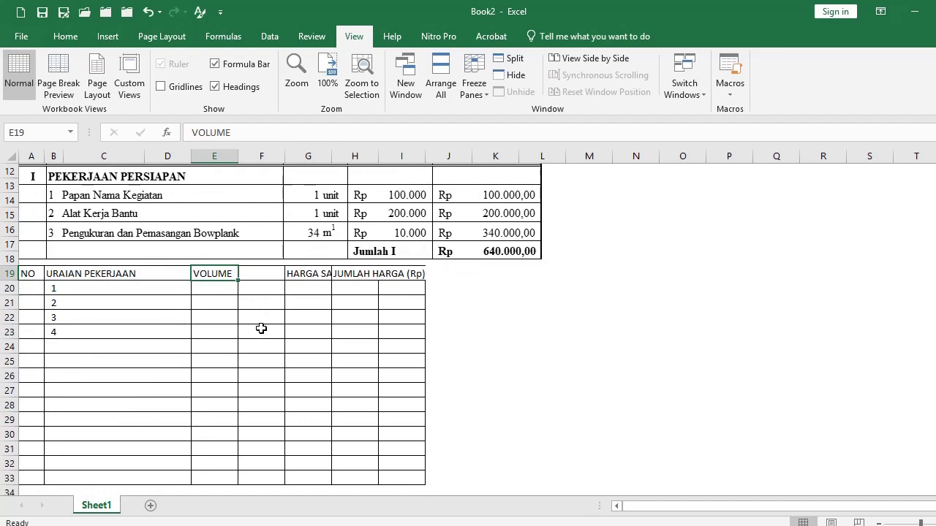
left_click(269, 431, "shift")
scroll(248, 330, "up", 1)
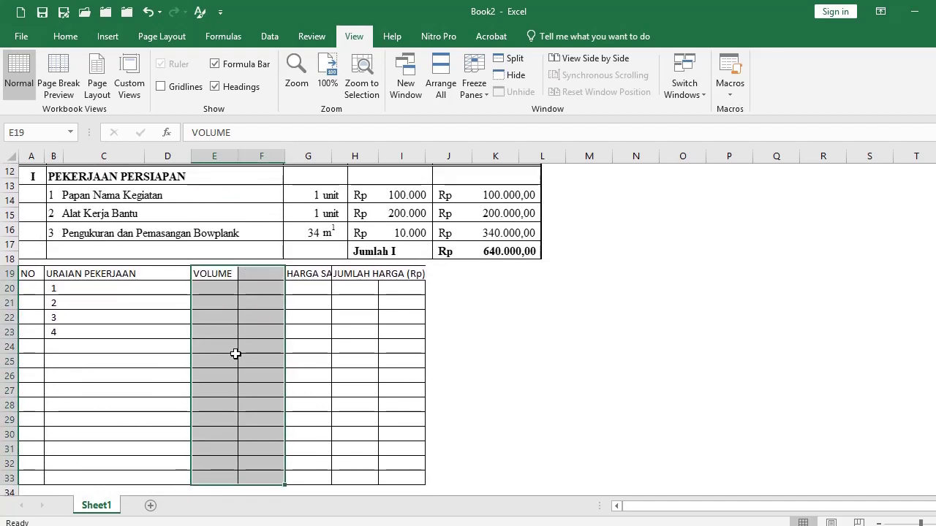
left_click(64, 38)
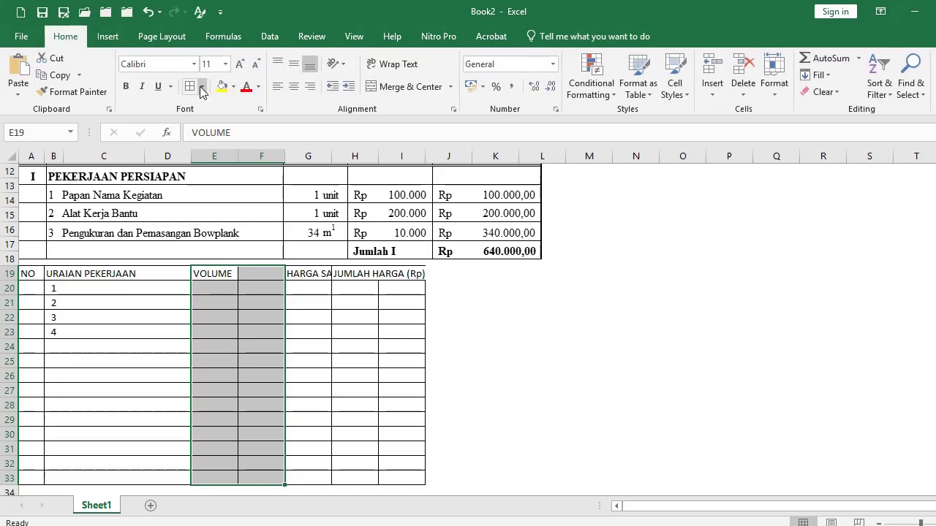
left_click(202, 86)
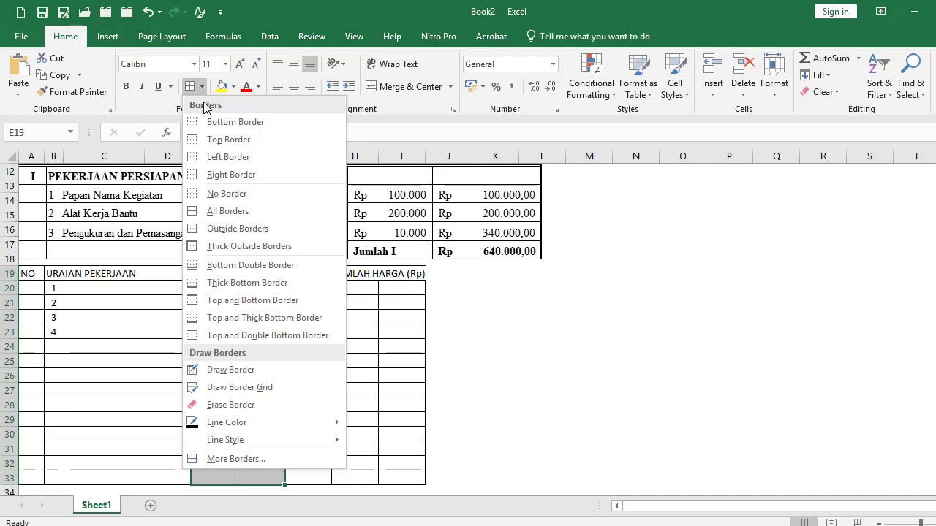
left_click(243, 459)
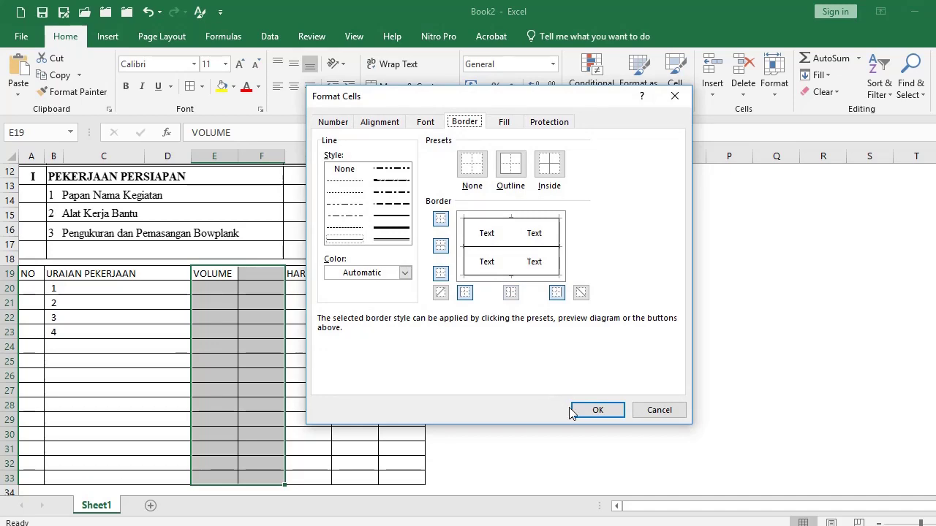
left_click(597, 409)
left_click(280, 392)
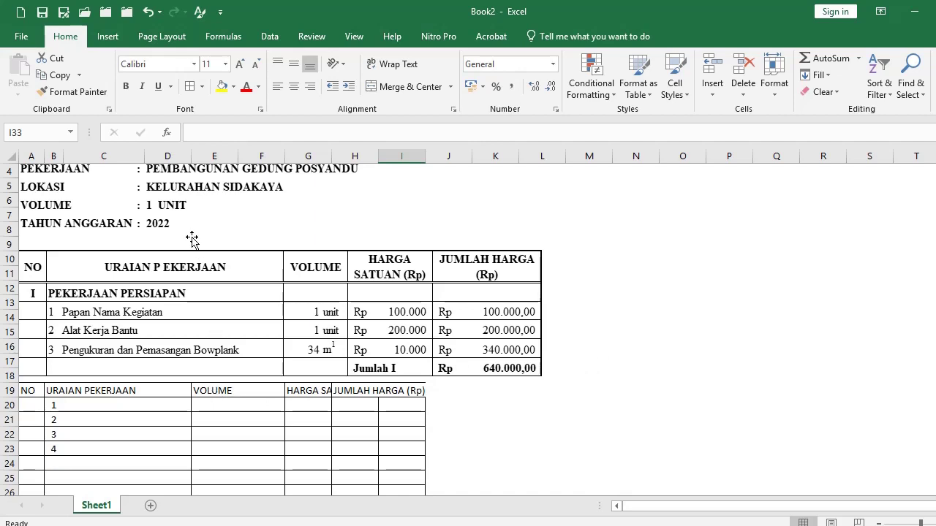
Widen column D so the URAIAN PEKERJAAN section matches its width in the table picture
left_click_drag(146, 155, 281, 180)
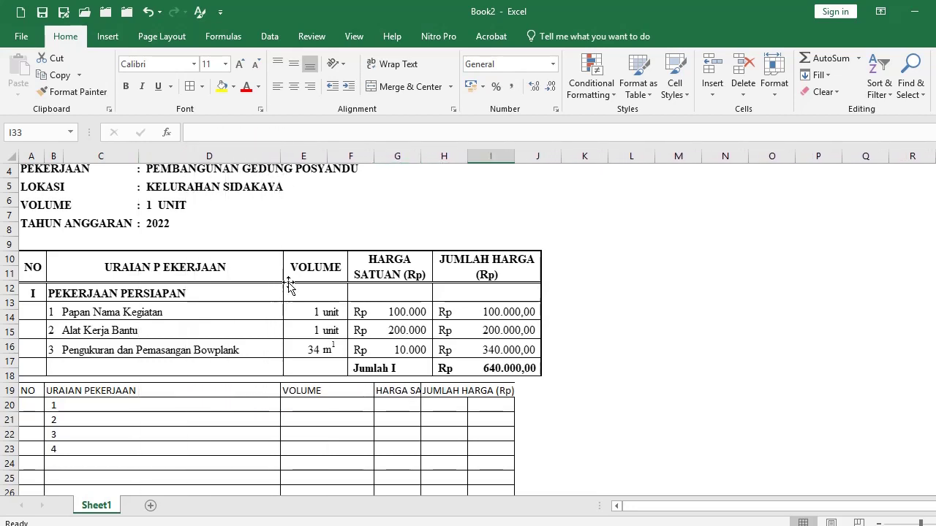
Resize columns E to H so the VOLUME, HARGA SATUAN and JUMLAH HARGA sections match the widths in the table picture
left_click(309, 405)
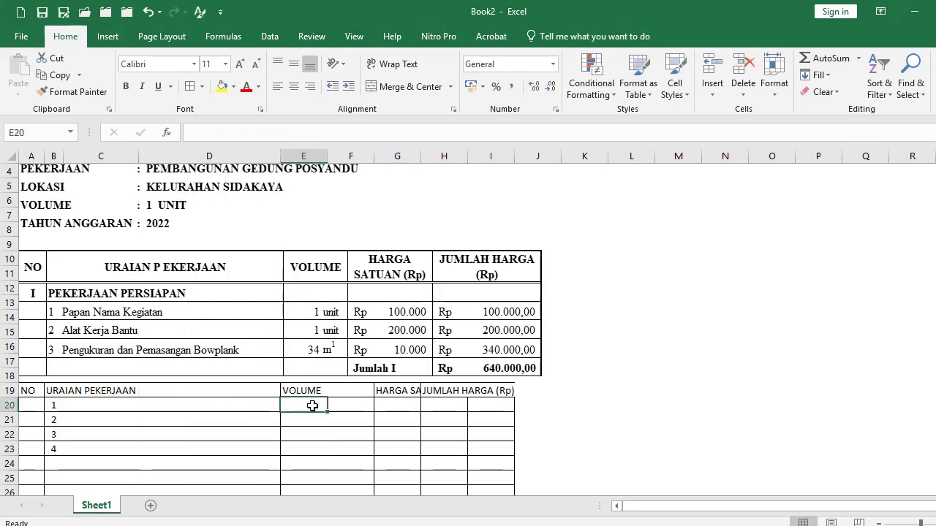
left_click(341, 408)
left_click(321, 410)
left_click_drag(326, 165, 347, 185)
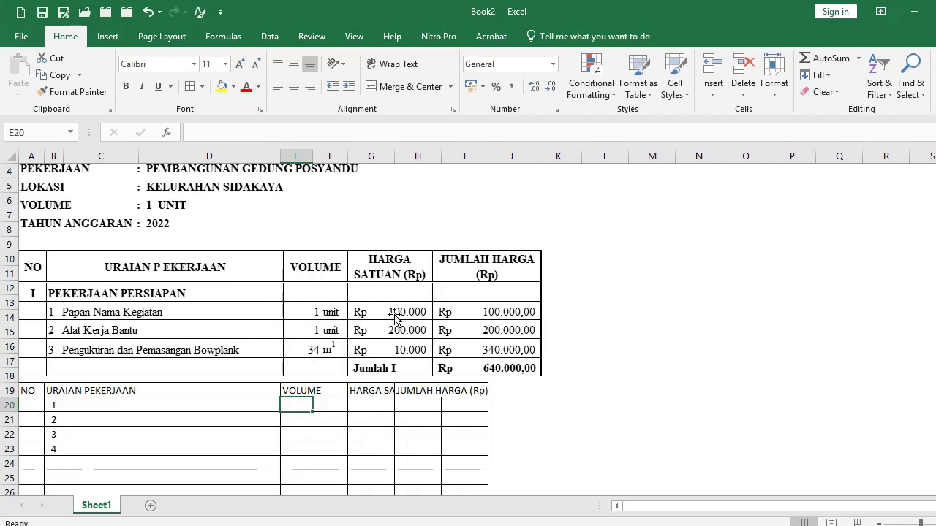
left_click_drag(394, 155, 541, 165)
Delete the surplus bordered column I to the right of the JUMLAH HARGA column
left_click(568, 394)
key("alt")
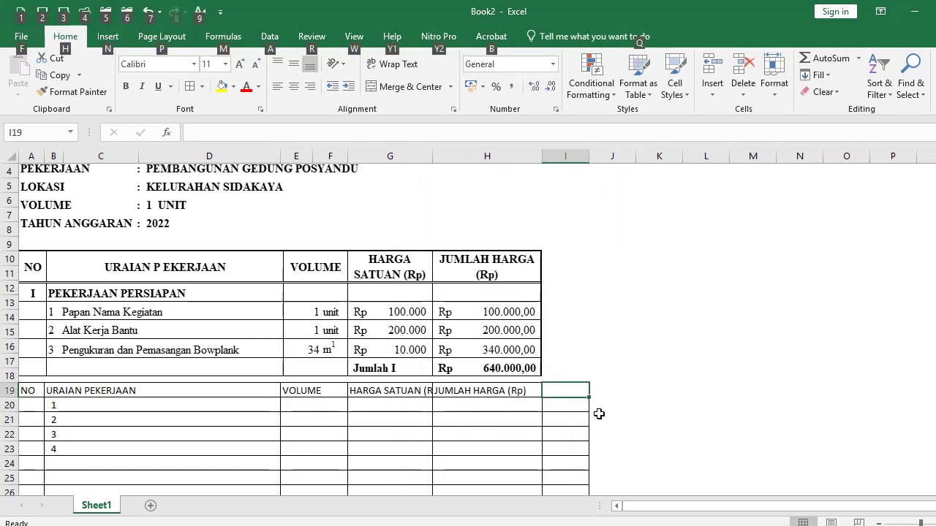
key("e")
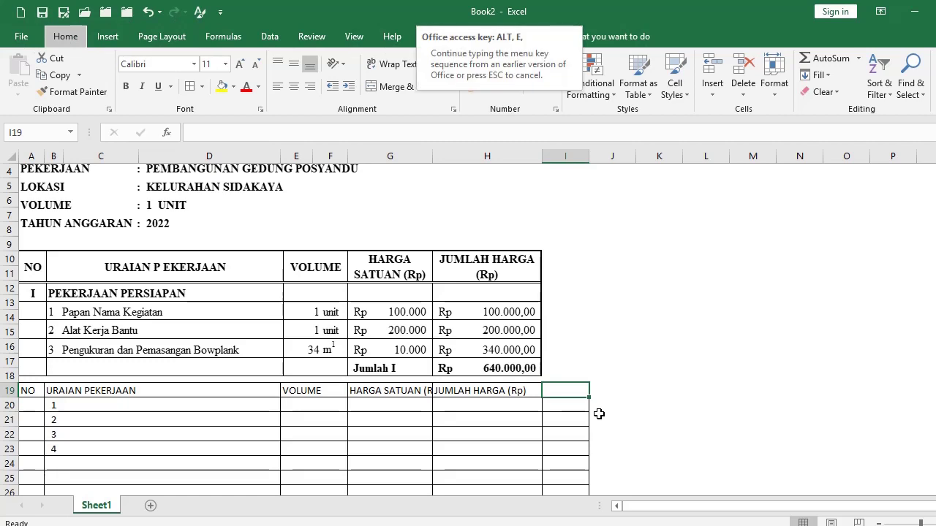
key("d")
key("c")
key("Return")
Set the header row A19:H19 to Center Across Selection horizontally and Center vertically, with wrapped text
left_click_drag(32, 390, 456, 393)
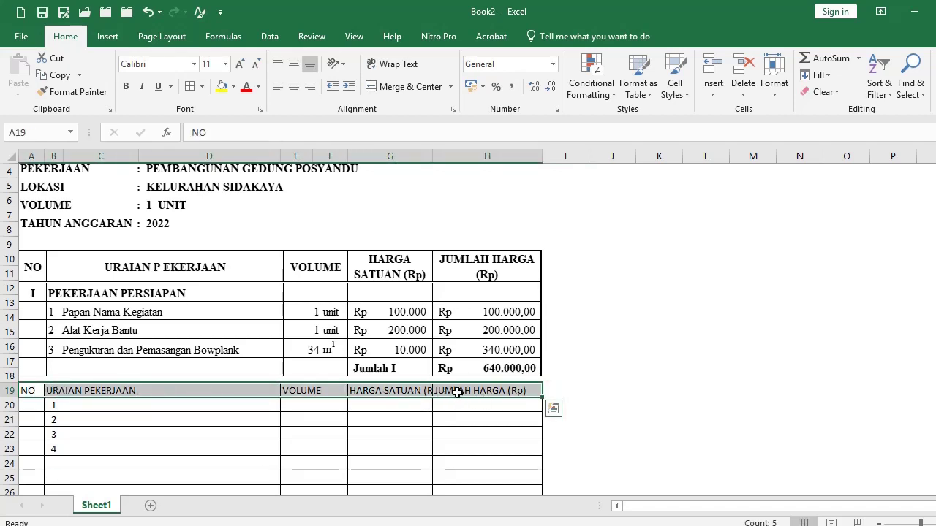
scroll(451, 390, "down", 2)
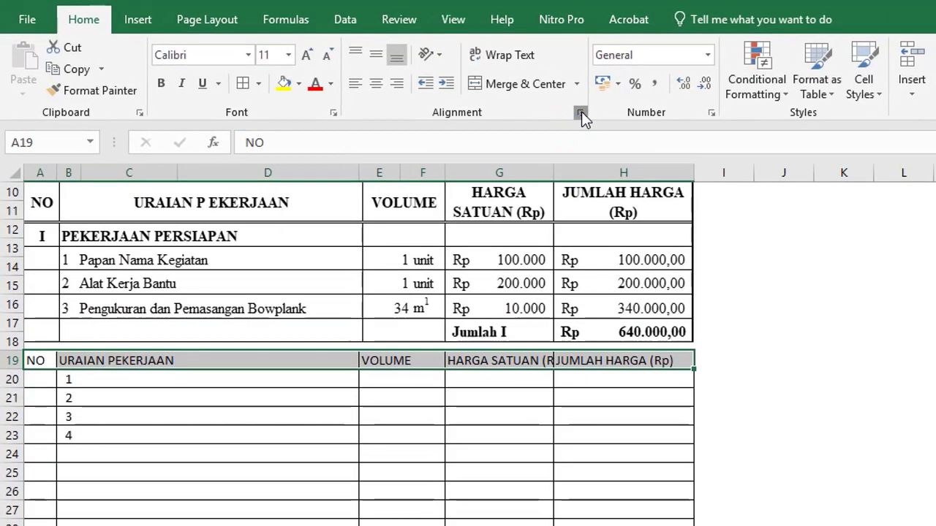
left_click(581, 114)
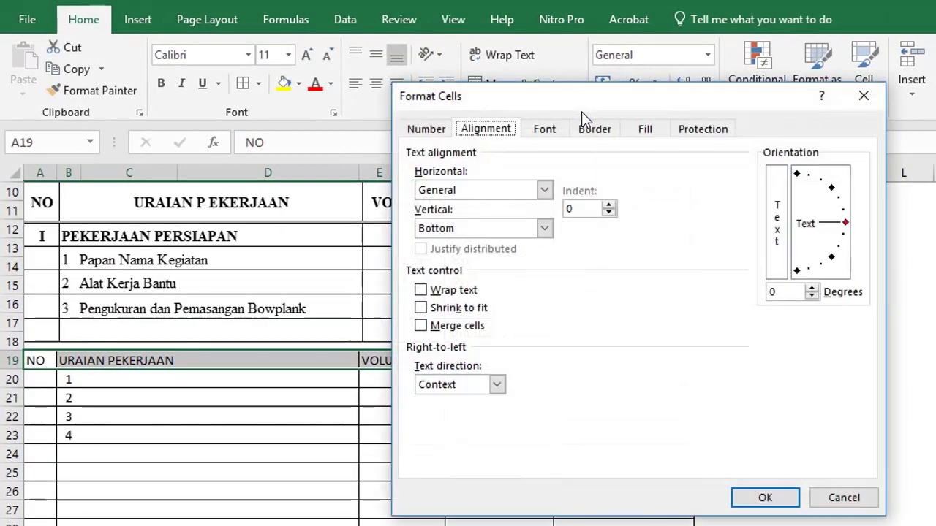
left_click(546, 190)
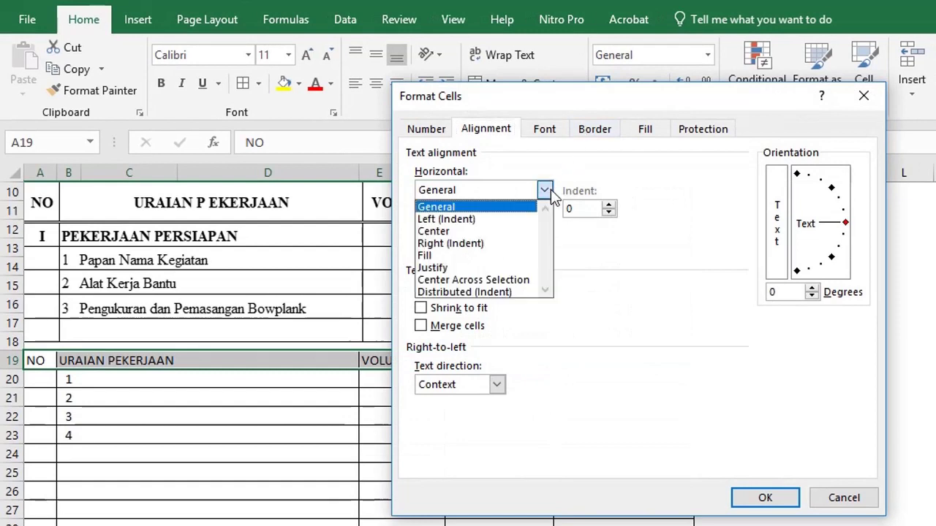
left_click(514, 280)
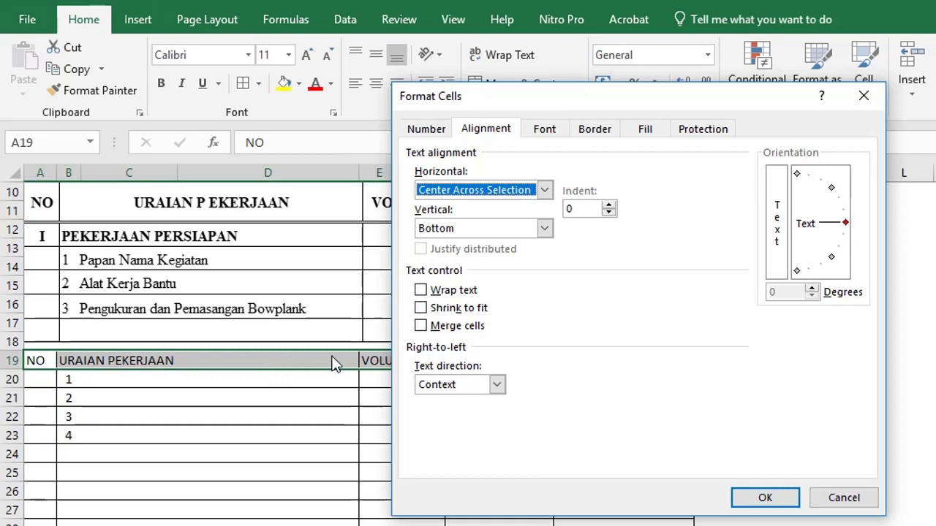
left_click(545, 228)
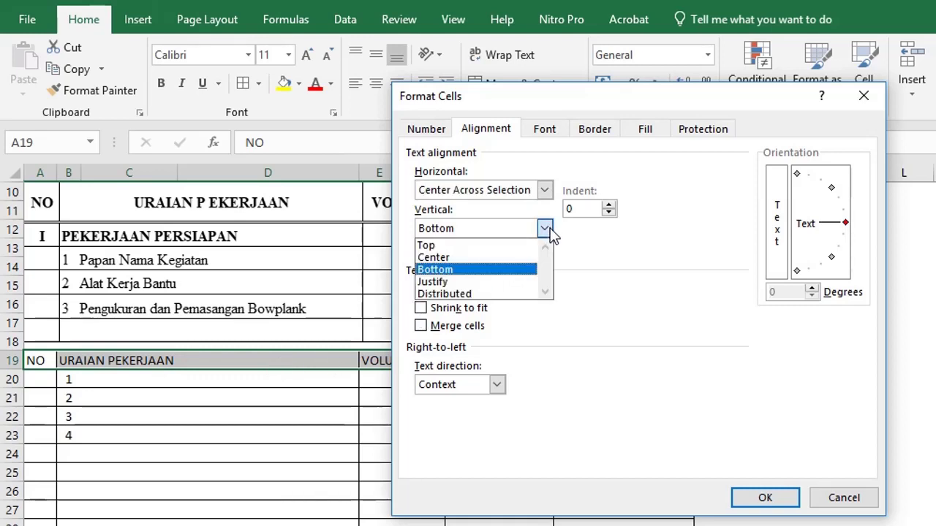
left_click(481, 260)
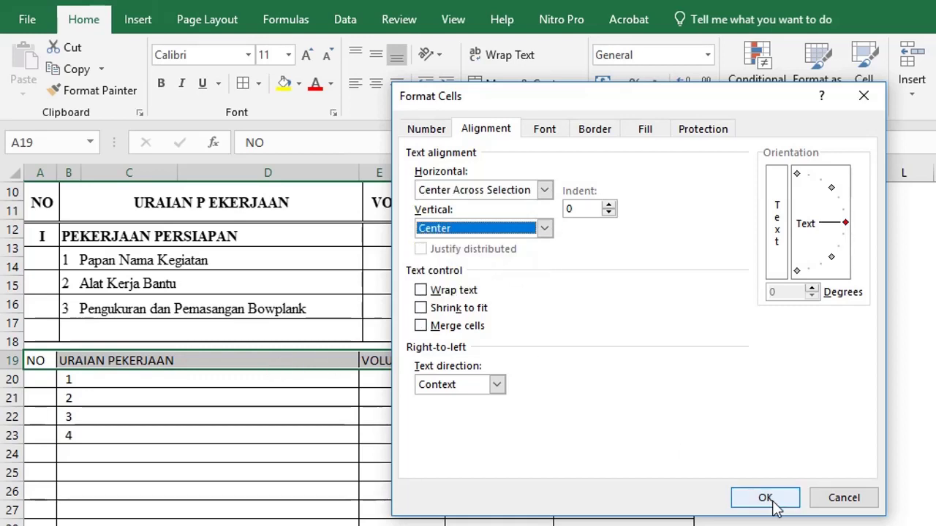
left_click(429, 292)
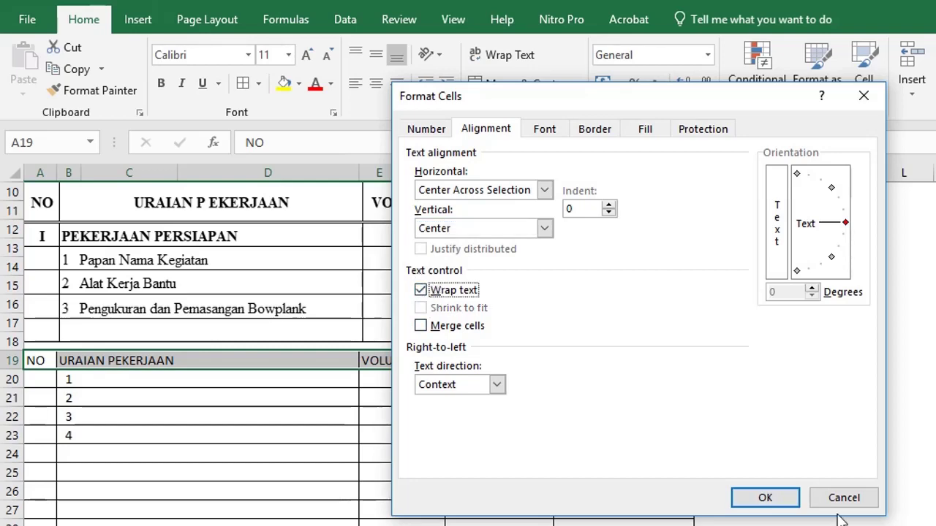
left_click(783, 501)
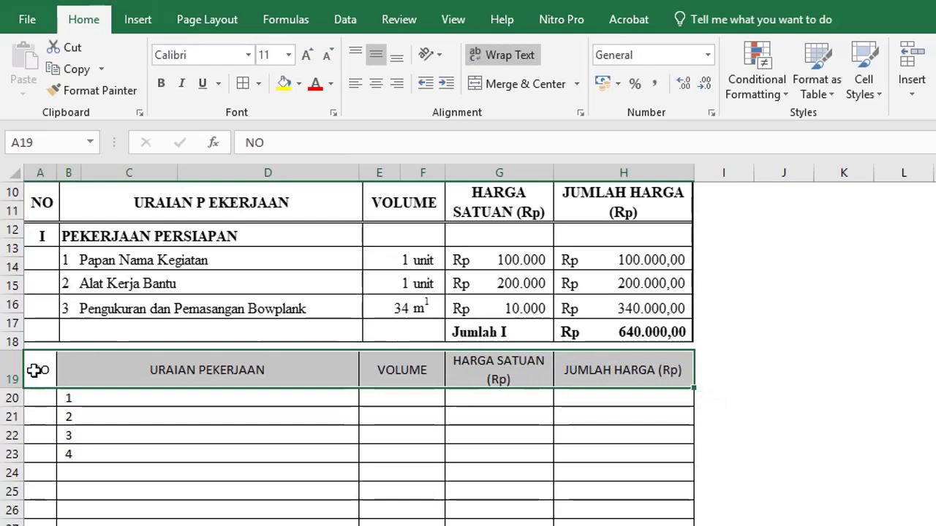
Set the font of the whole new table, from A19 across to column H, to Times New Roman size 12
mouse_move(36, 370)
left_mouse_down()
mouse_move(503, 523)
mouse_move(577, 523)
left_mouse_up()
scroll(321, 336, "up", 4)
scroll(321, 336, "down", 2)
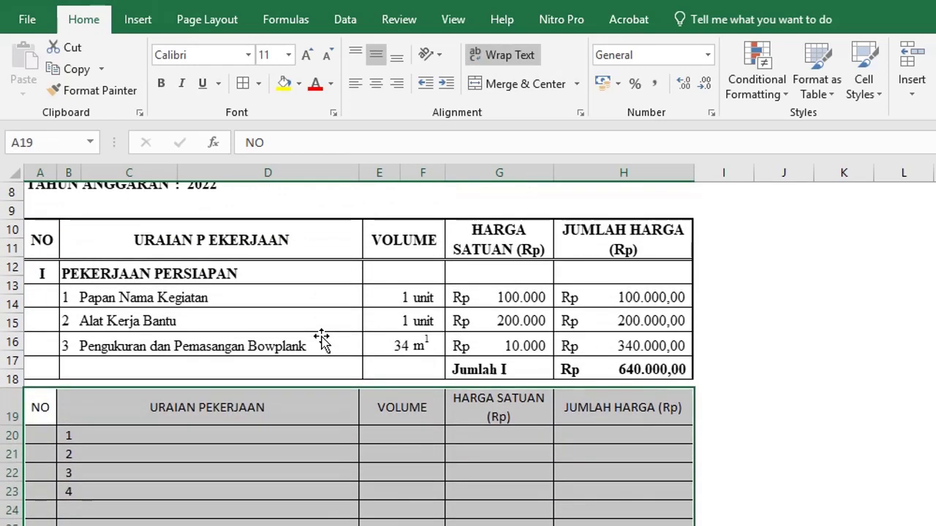
left_click(249, 55)
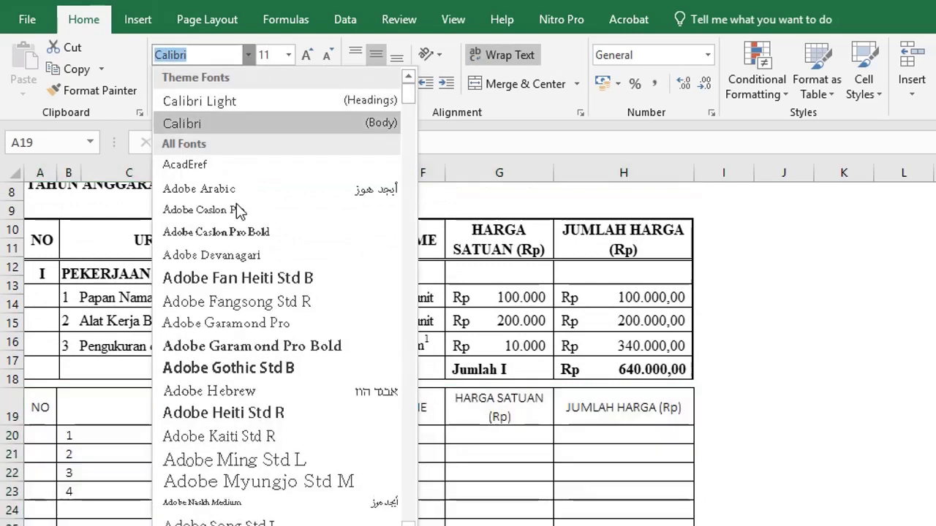
type("Times New Roman")
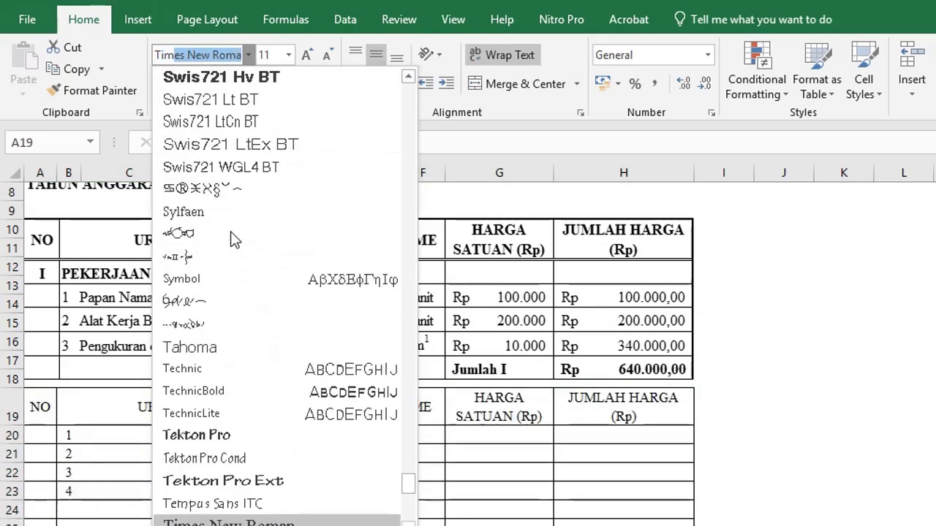
key("Return")
left_click(274, 58)
type("12")
key("Return")
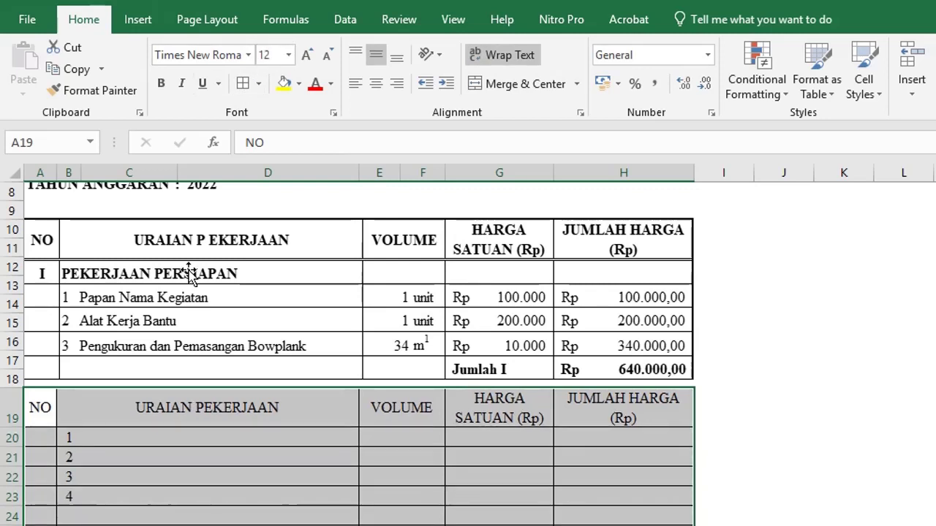
Make the header row A19:H19 bold
left_click(40, 394)
left_click_drag(40, 408, 589, 411)
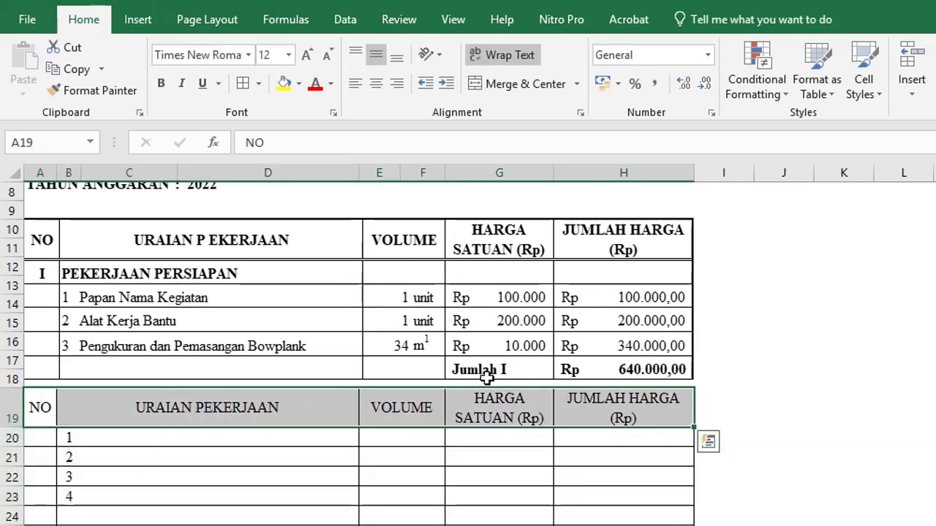
left_click(162, 83)
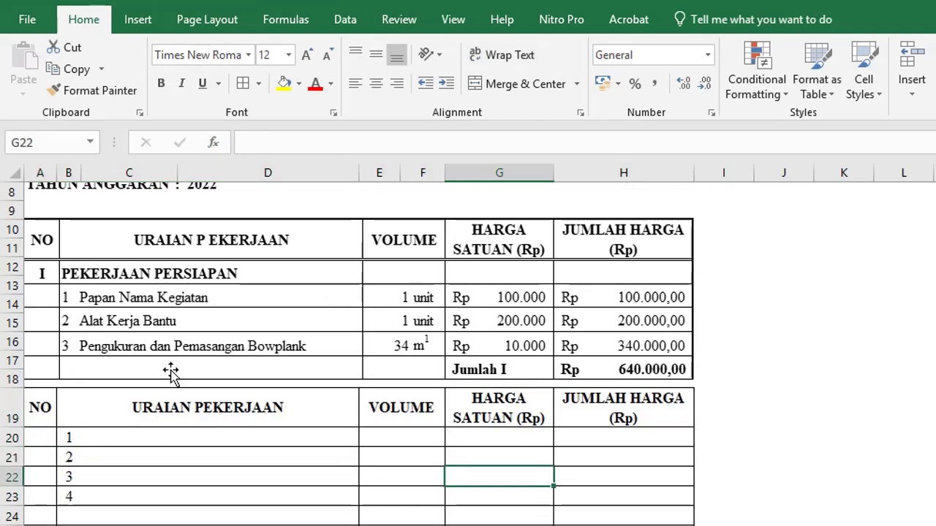
left_click(43, 436)
left_click(106, 437)
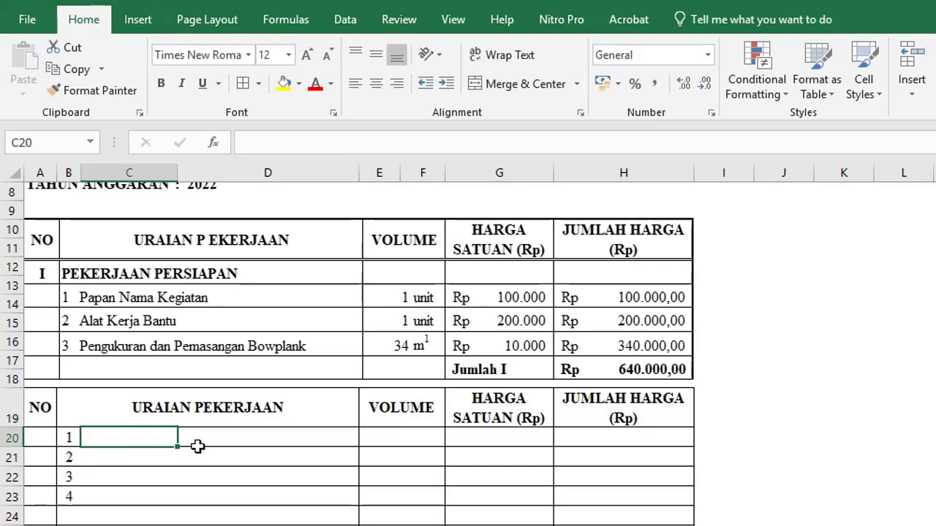
scroll(198, 446, "up", 2)
left_click(194, 224)
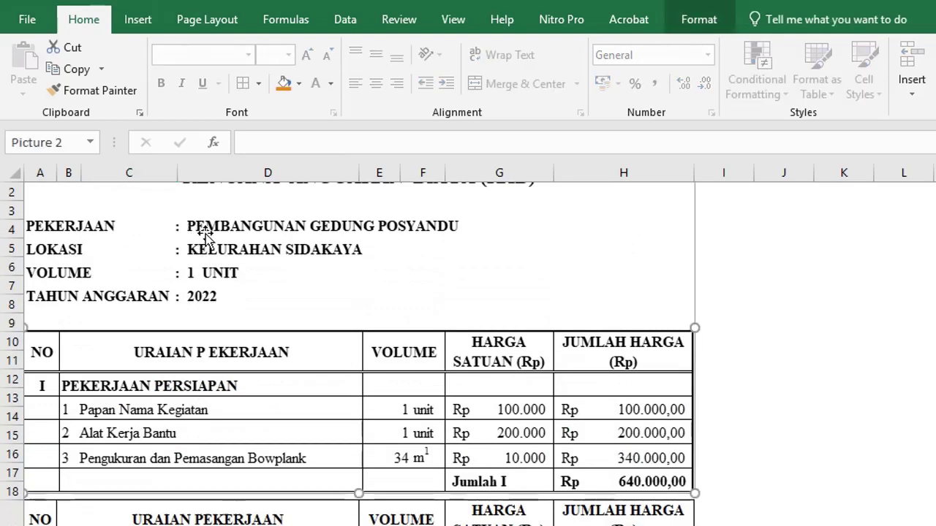
scroll(200, 388, "down", 1)
left_click(113, 494)
scroll(116, 496, "down", 1)
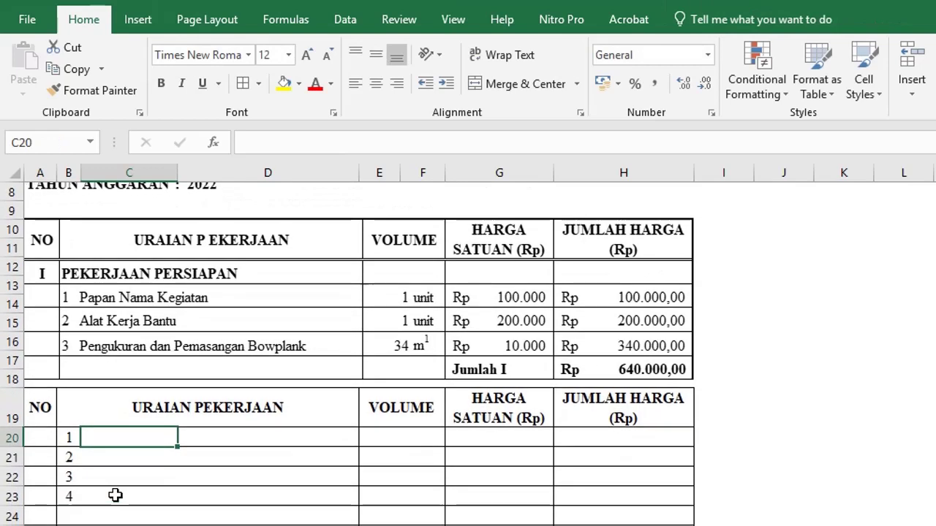
left_click_drag(107, 438, 120, 525)
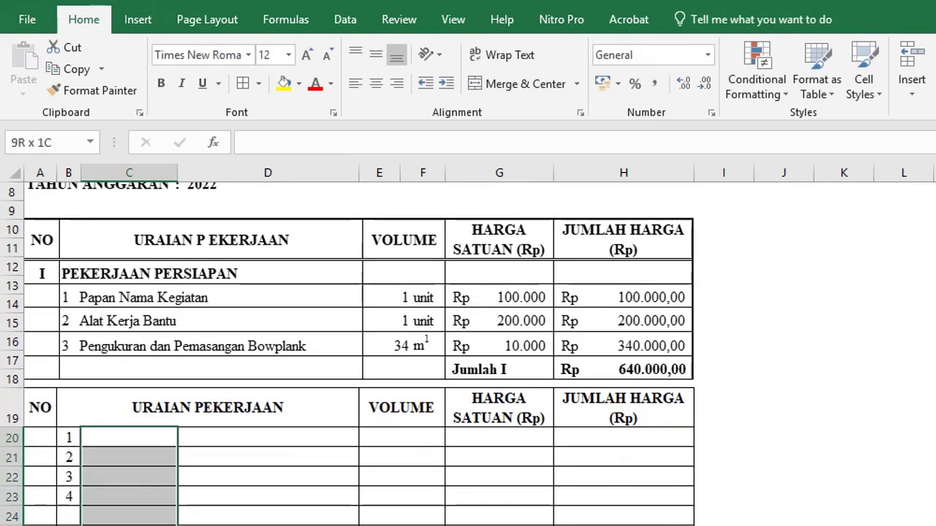
Extend the item numbering down column B by filling the series from the cells with 3 and 4
left_click(74, 476)
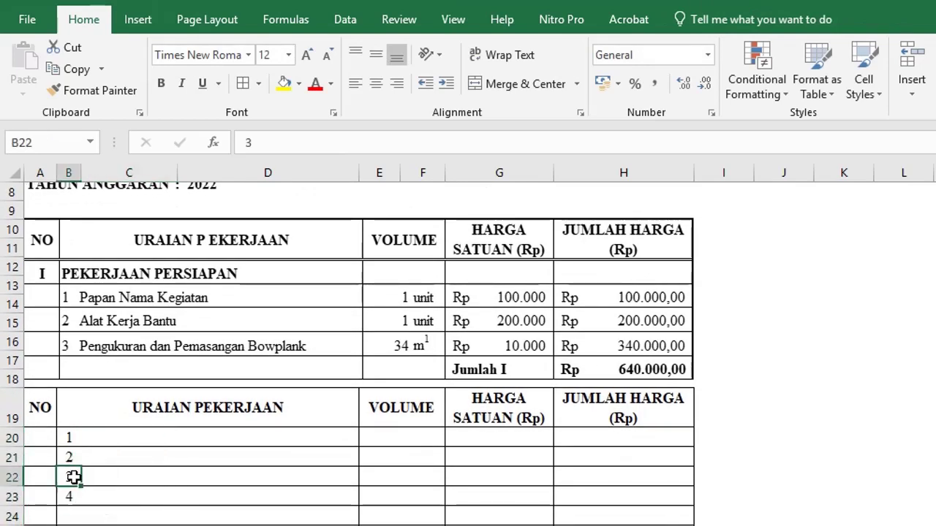
left_click_drag(74, 476, 74, 494)
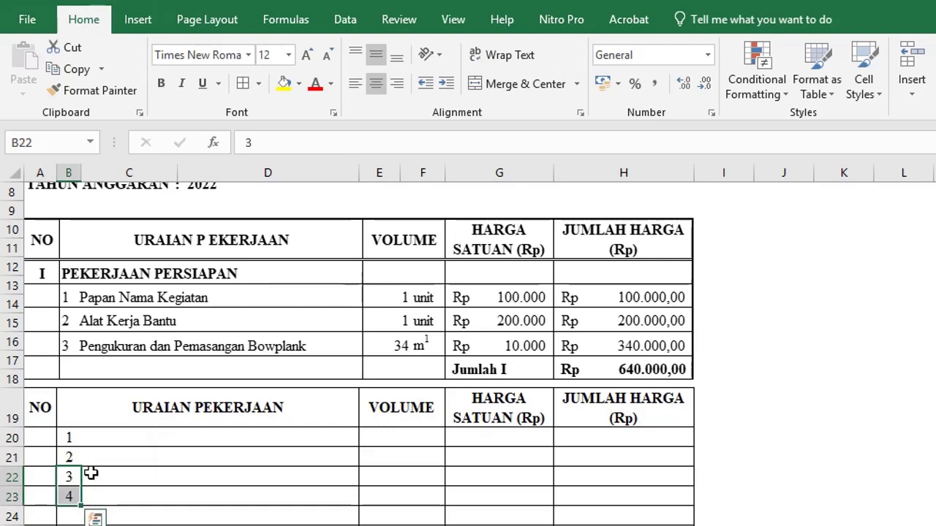
scroll(92, 480, "down", 2)
left_click_drag(80, 395, 83, 524)
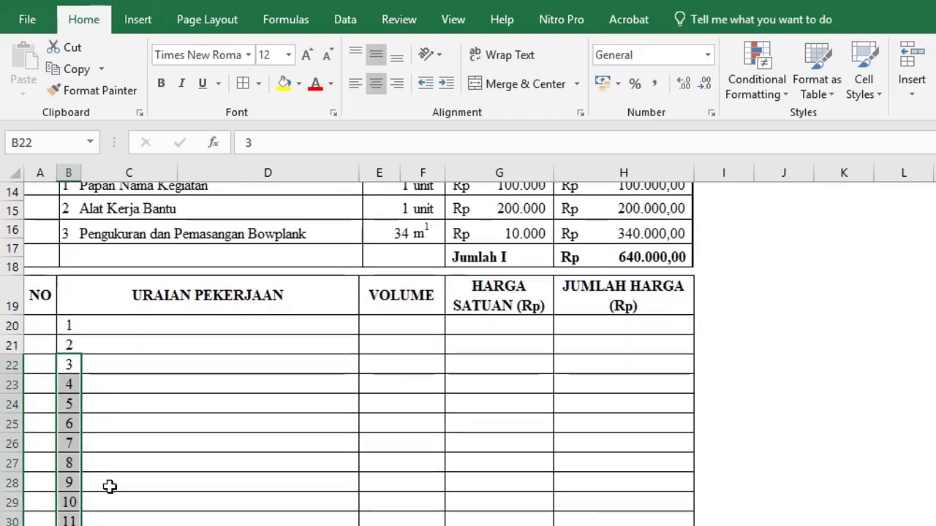
Fill in item 1 in row 20 with quantity 2 in E20, Unit in F20 and unit price 100000 in G20
scroll(111, 484, "up", 1)
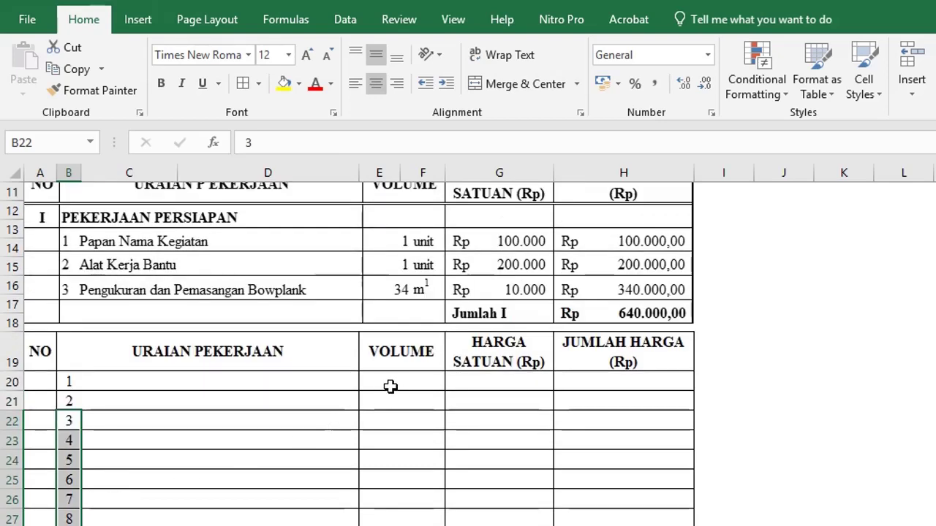
left_click(382, 383)
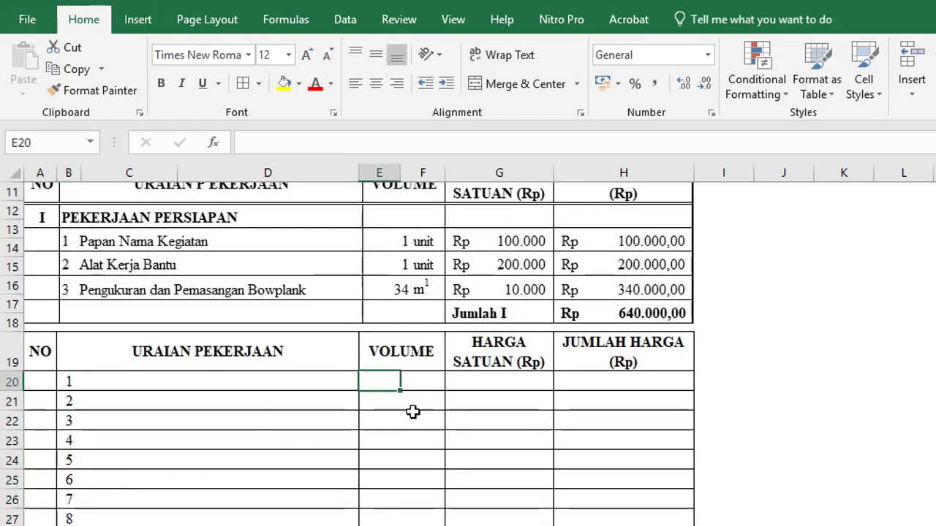
scroll(454, 425, "up", 1)
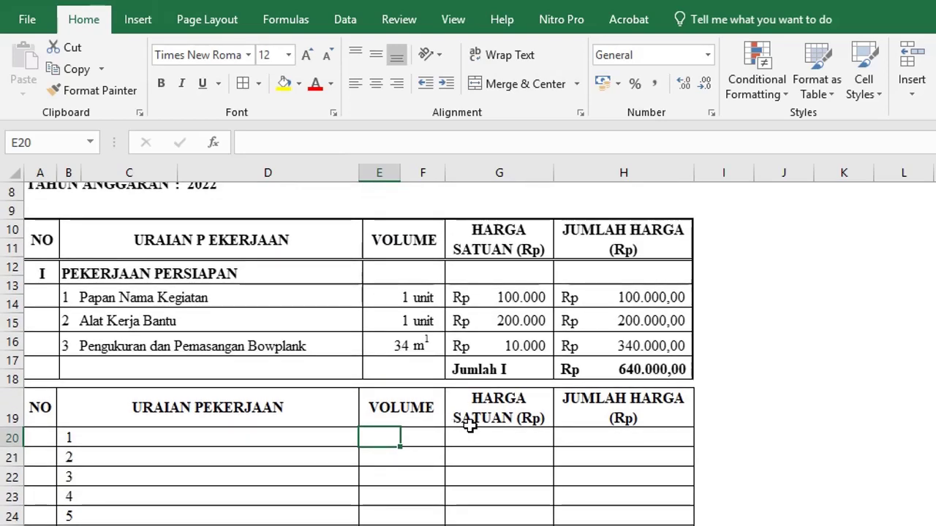
type("2")
key("Tab")
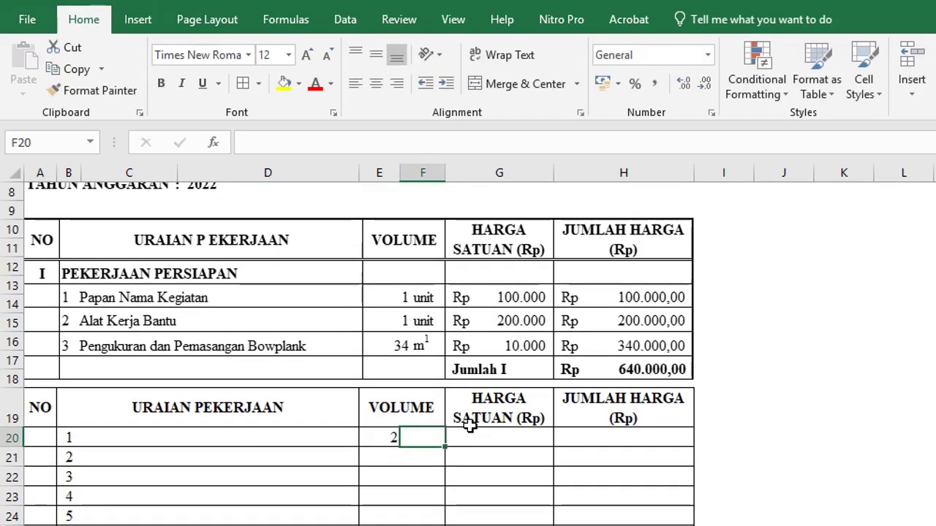
type("Unit")
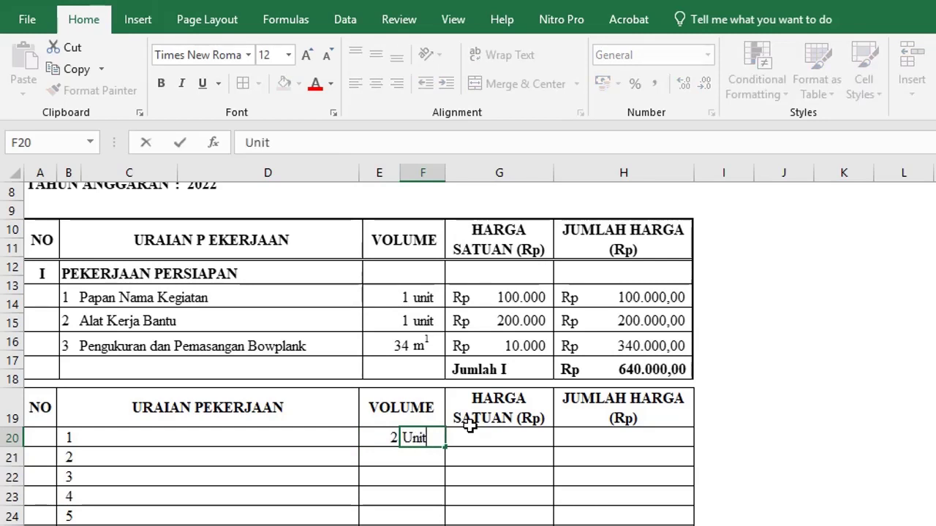
key("Tab")
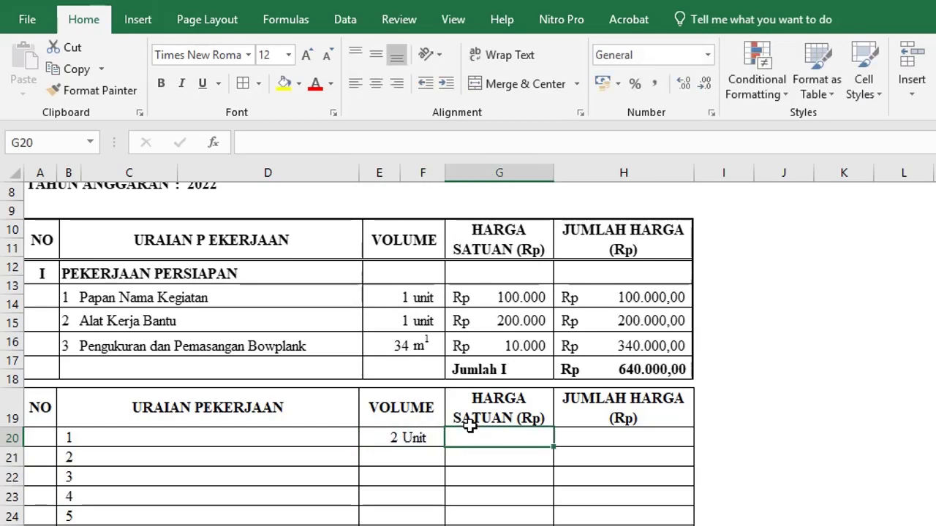
type("100000")
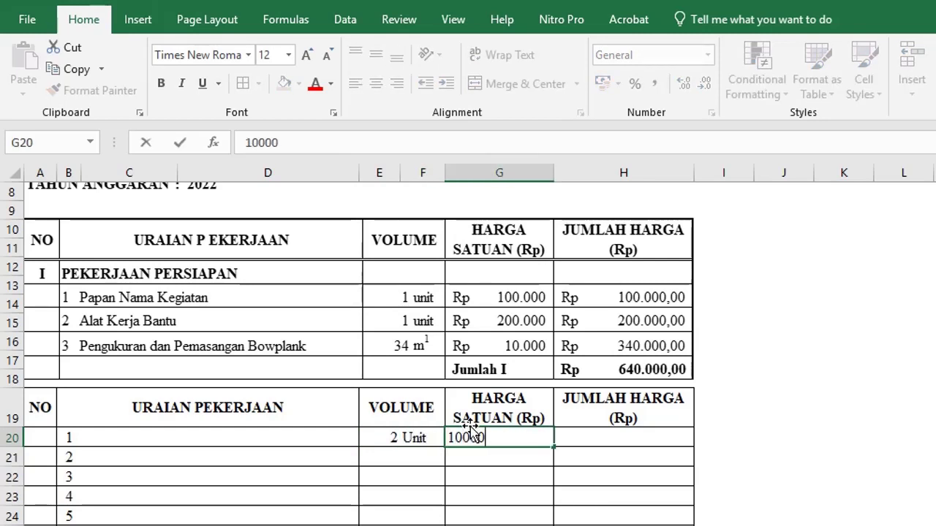
key("Return")
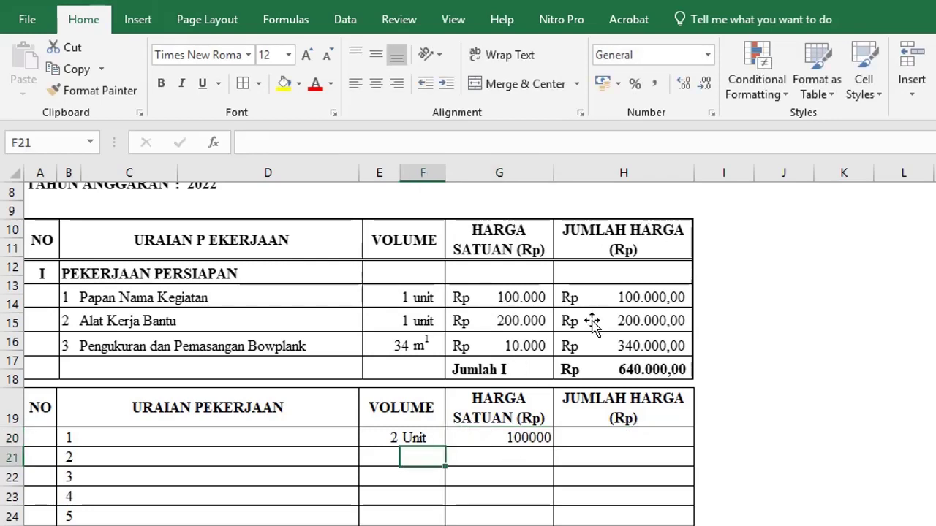
left_click(385, 459)
left_click(382, 437)
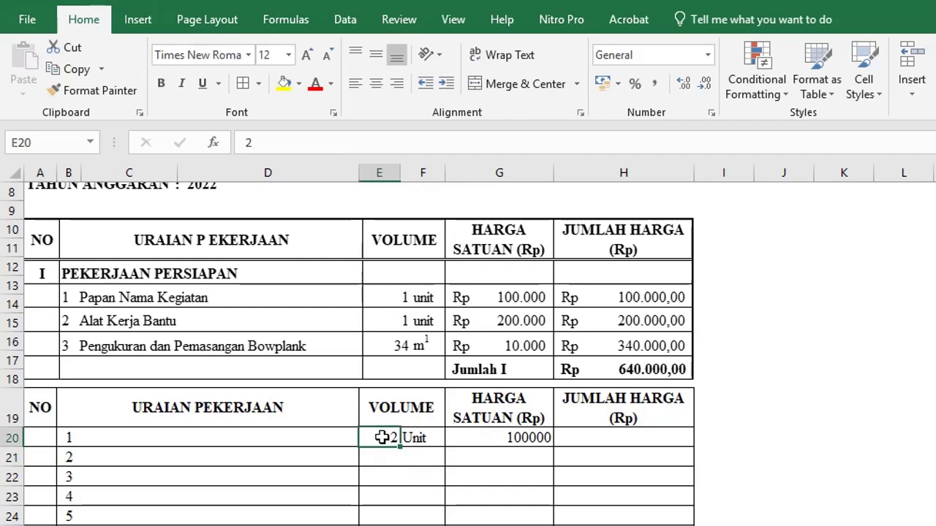
Set the volumes of items 1 to 3 in E20:E22 to 1, 1 and 34
type("1")
key("Return")
type("1")
key("Return")
type("34")
key("Return")
Enter the units for items 2 and 3: Unit in F21 and m1 in F22
key("Up")
key("Up")
key("Right")
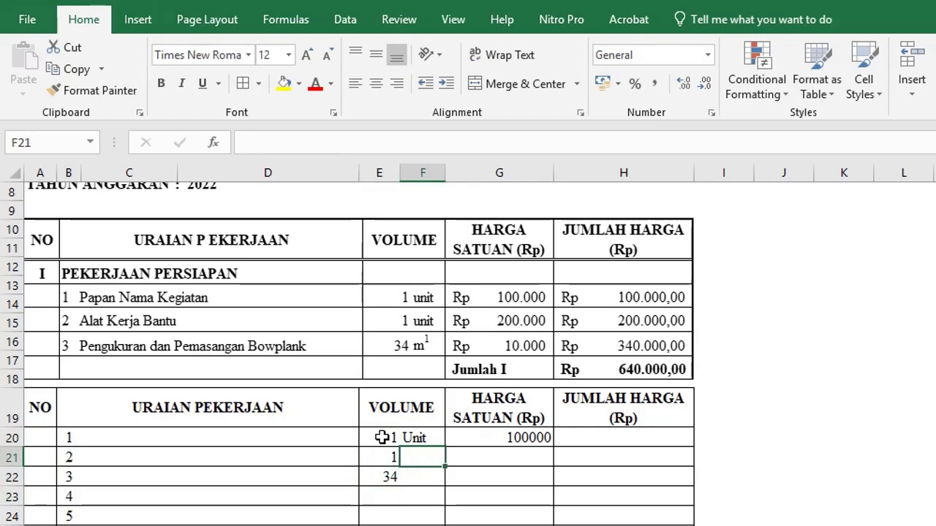
type("Unit")
key("Return")
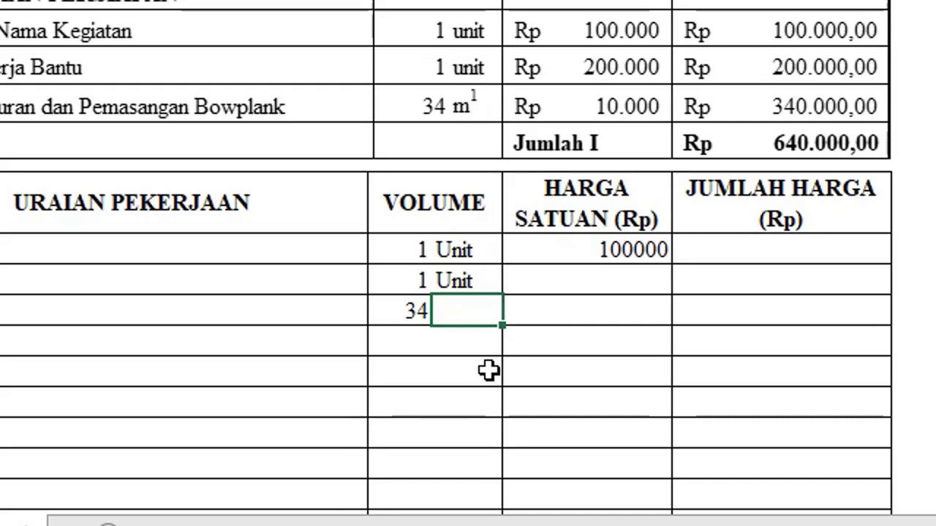
type("m1")
key("Return")
Format the 1 in the m1 unit of cell F22 as superscript
key("Up")
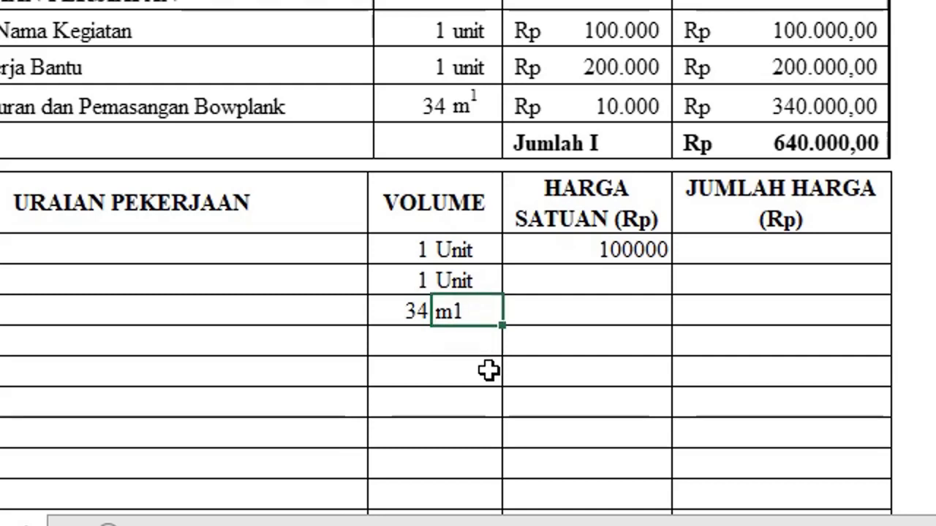
double_click(451, 307)
left_click_drag(452, 307, 470, 310)
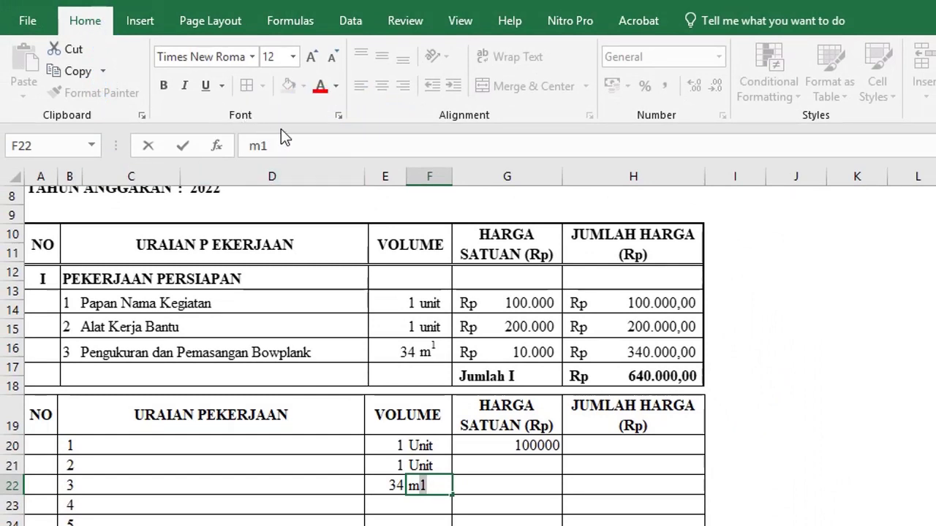
left_click(339, 117)
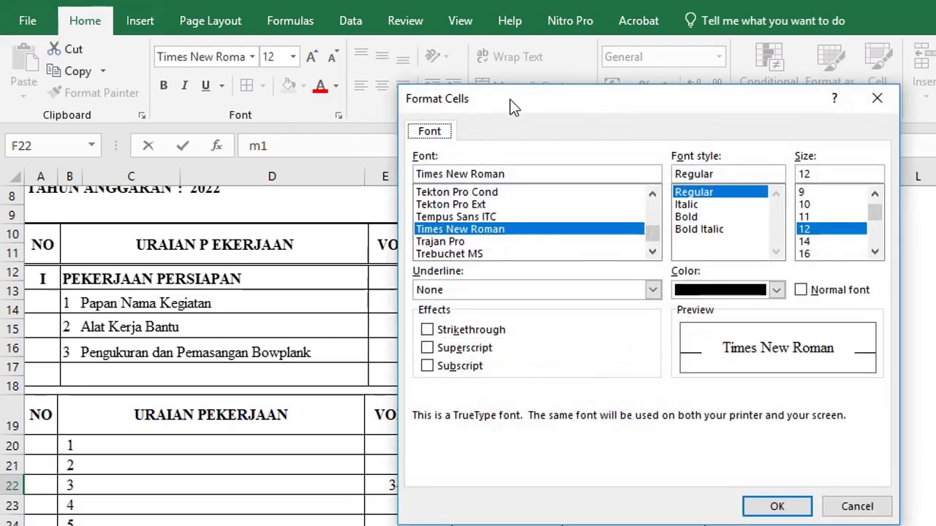
left_click_drag(514, 108, 711, 113)
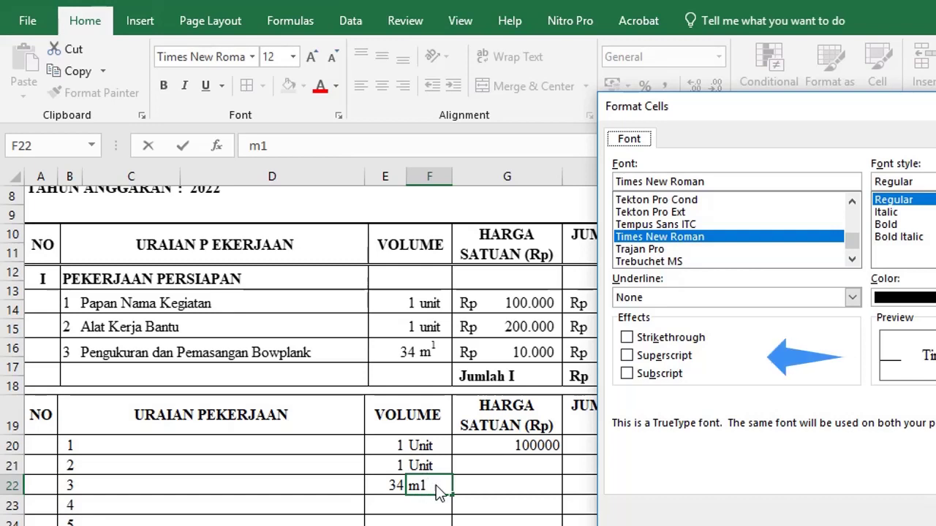
left_click(630, 357)
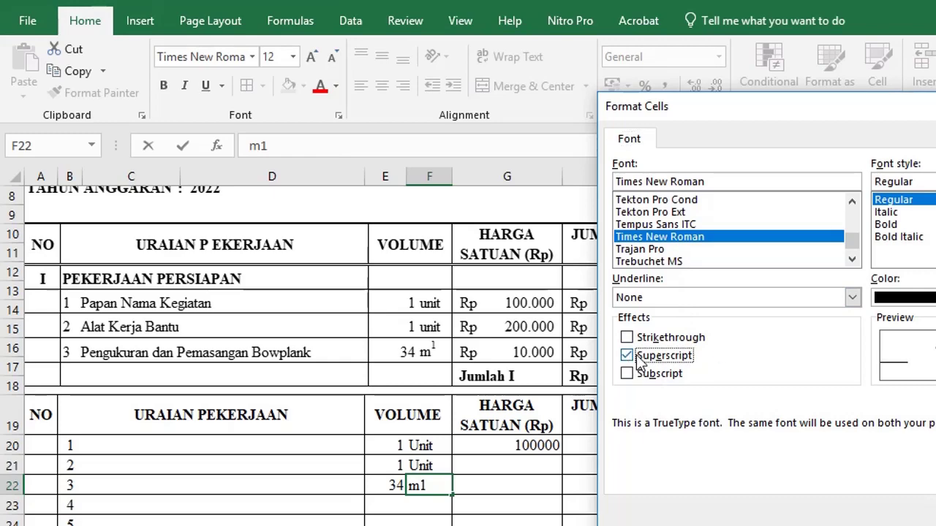
key("Return")
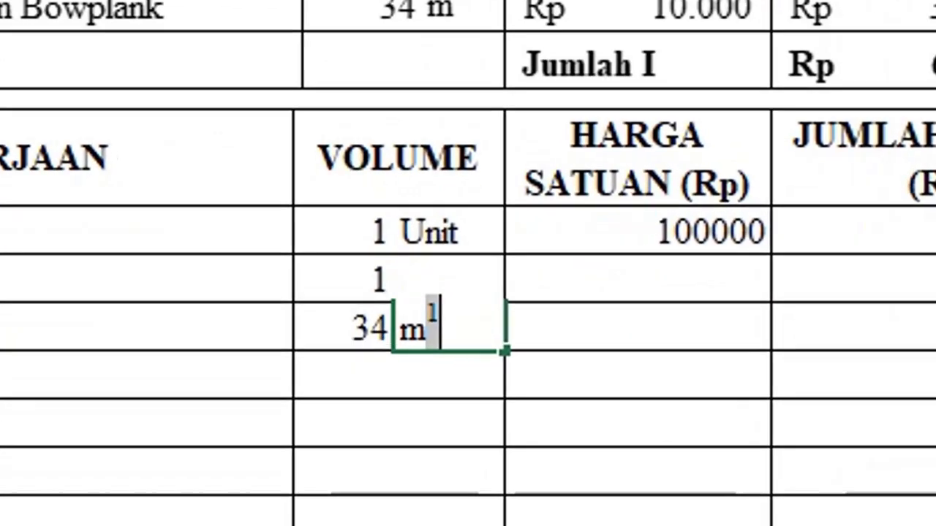
left_click(520, 507)
left_click(436, 331)
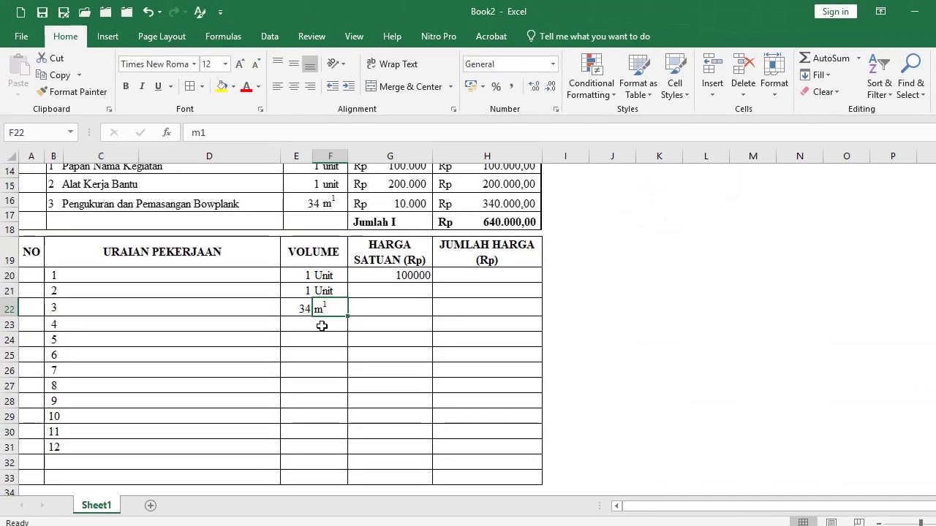
left_click(322, 326)
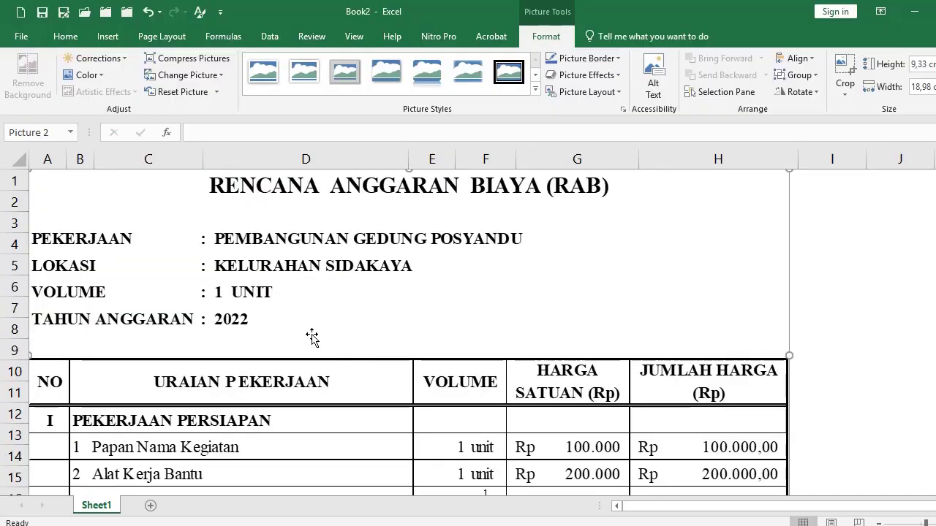
Crop the reference picture from below so only the title and project details above its table remain
scroll(313, 333, "down", 1)
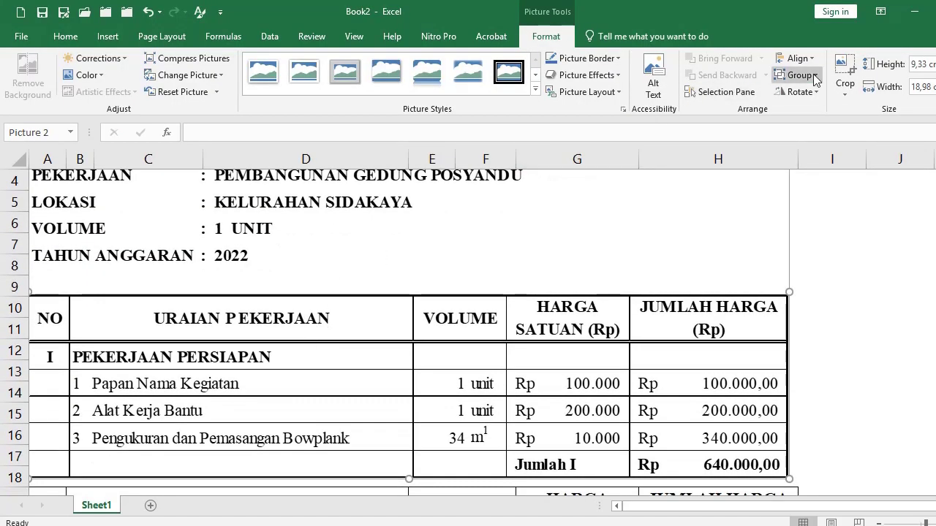
left_click(844, 70)
left_click_drag(409, 478, 386, 271)
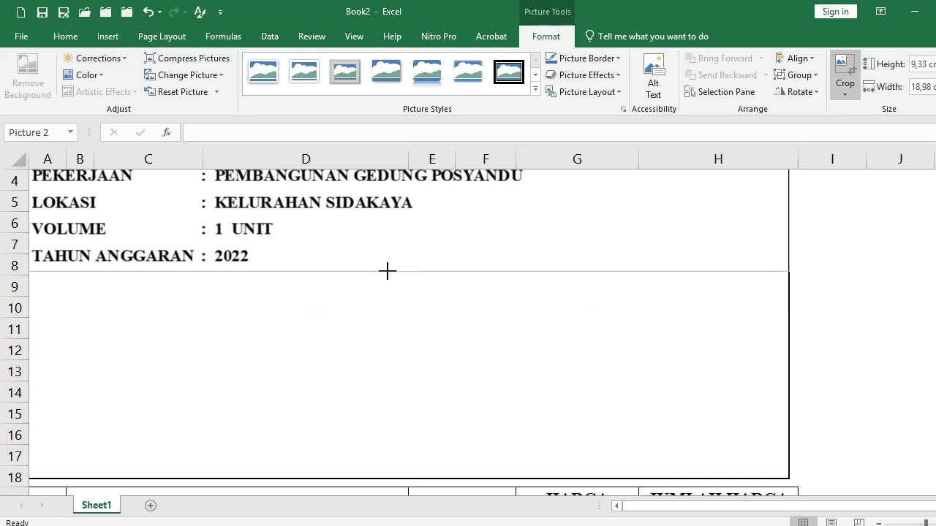
left_click(281, 314)
left_click(150, 247)
scroll(152, 256, "up", 1)
scroll(129, 307, "down", 1)
scroll(73, 345, "up", 1)
left_click(52, 384)
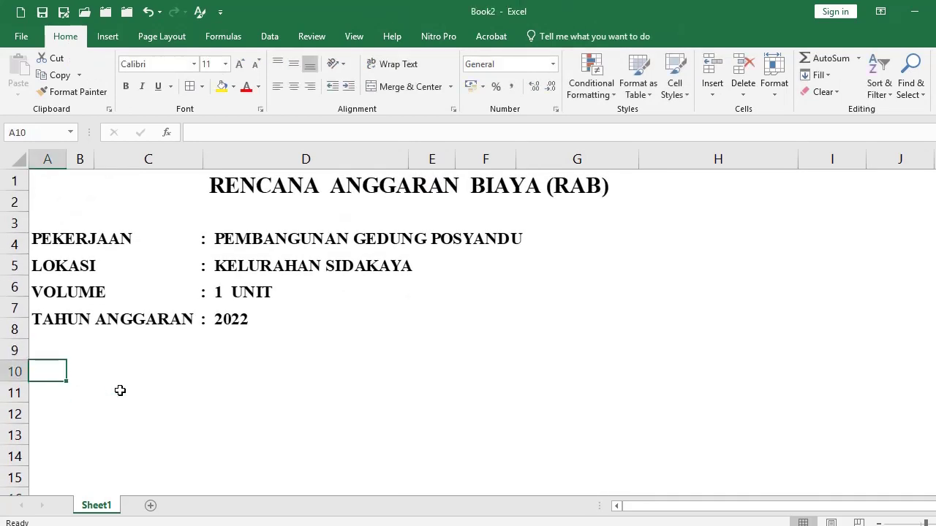
Delete five empty rows between the cropped reference picture and the new table
scroll(157, 388, "down", 2)
left_click_drag(57, 302, 69, 386)
key("ctrl+minus")
key("r")
key("Return")
scroll(96, 372, "up", 1)
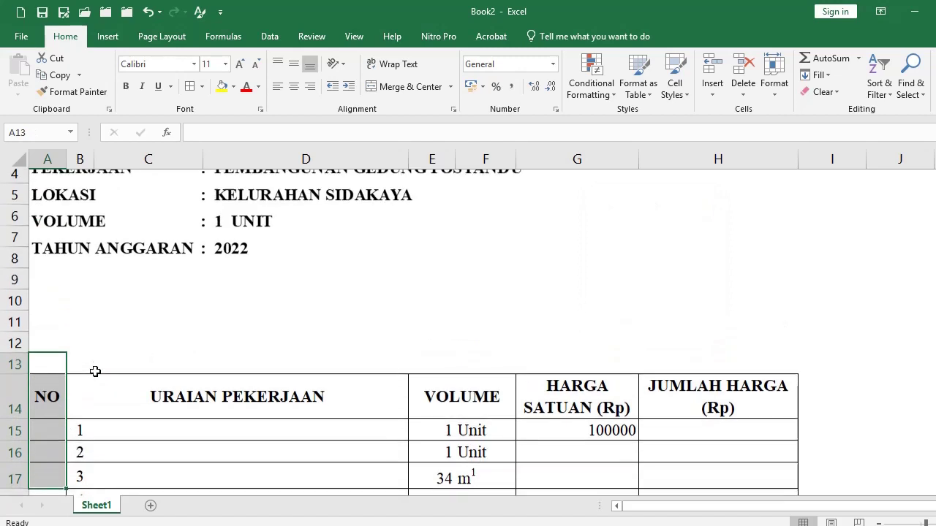
Format the empty range A9:H13 above the table as bold Times New Roman, size 13
left_click(55, 288)
scroll(77, 310, "up", 1)
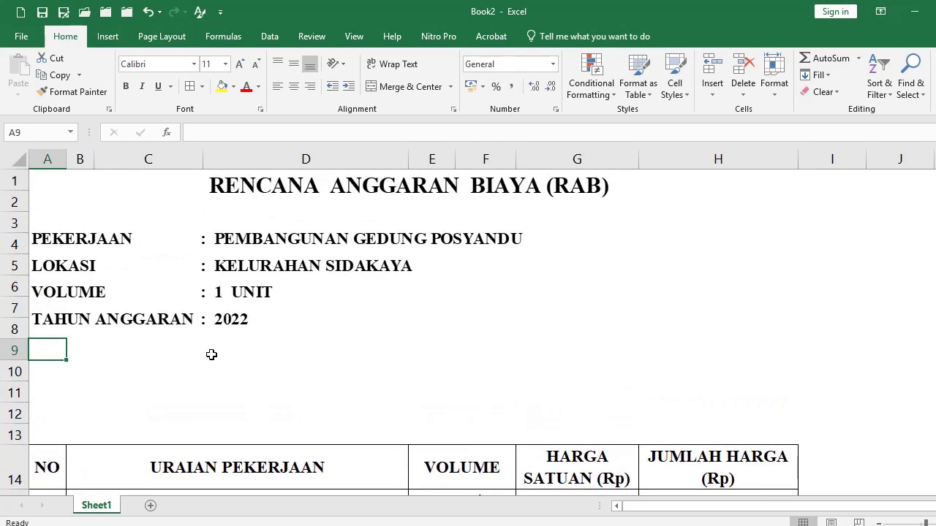
left_click(757, 441, "shift")
left_click(164, 66)
type("Times New Roman")
left_click(212, 68)
type("1")
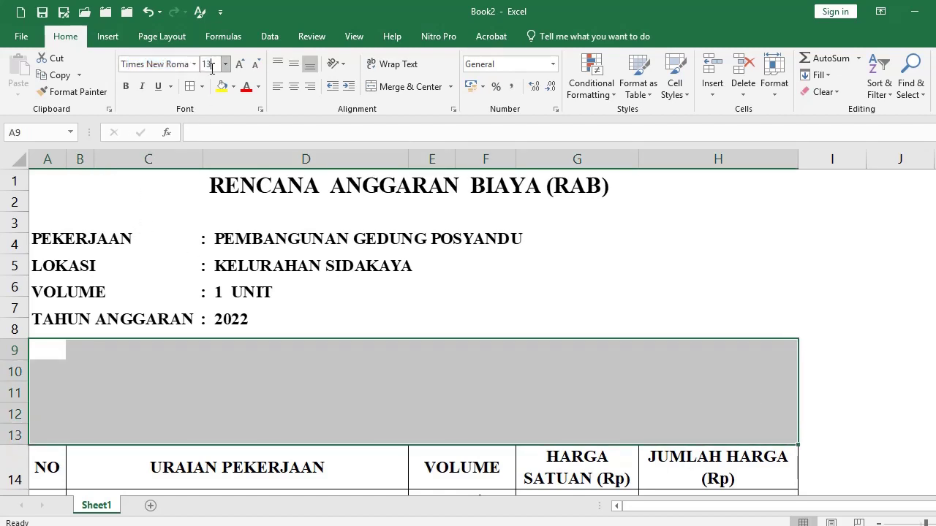
type("3")
key("Return")
Enter the project detail labels PEKERJAAN, LOKASI, VOLUME and TAHUN ANGARAN in A9:A12
left_click(48, 351)
type("PEKERJAAN")
key("Return")
type("LOKASI")
key("Return")
type("VOLUME TAHUN AN")
type("GARAN")
Fill D9:D12 with ": PEMBANGUNAN GEDUNG POSYANDU", ": KELURAHAN SIDAKAYA", ": 1 UNIT" and ": 2022"
key("Up")
key("Up")
key("Up")
key("Right")
key("Right")
key("Right")
type(": PEMBANGUNAN GEDUNG POSYANDU")
key("Return")
type(": ")
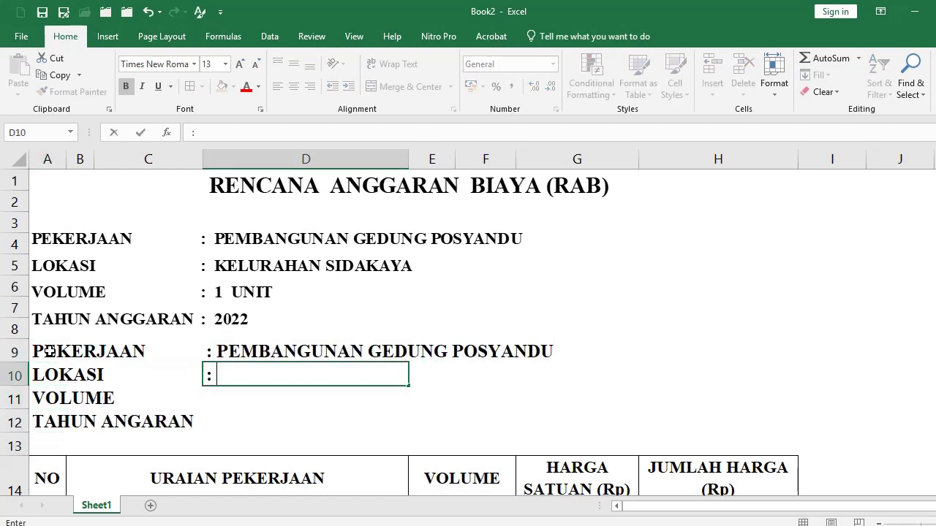
type("KELURAHAN SIDAKAYA : 1 UNIT : 2022")
key("Return")
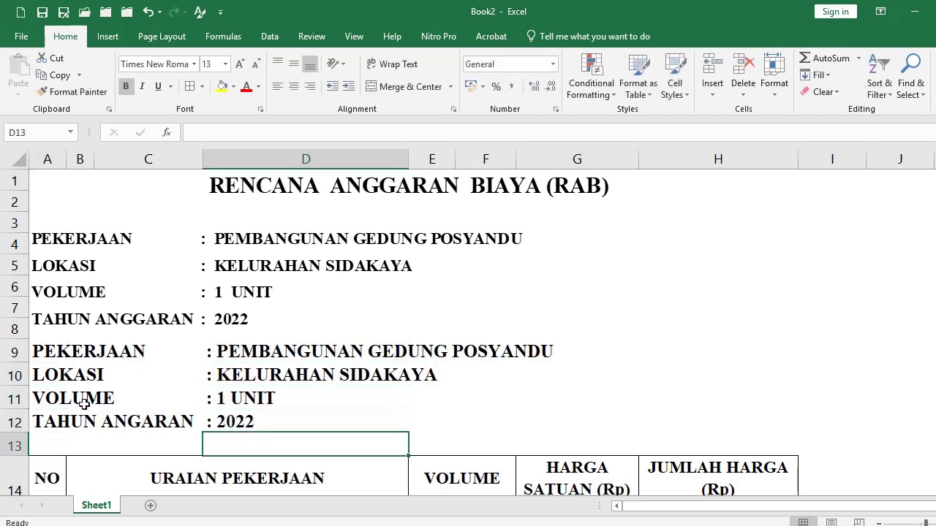
Delete the cropped reference picture above the project details
left_click(217, 352)
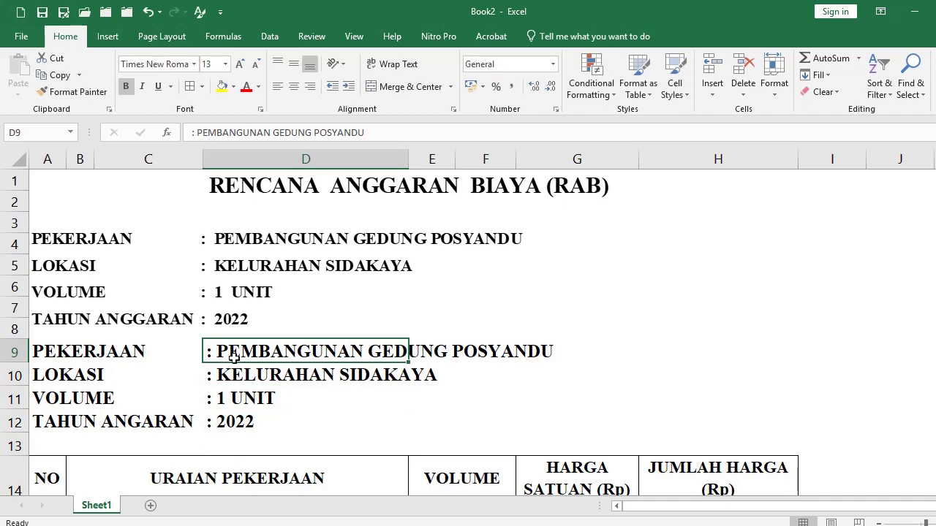
scroll(233, 387, "down", 3)
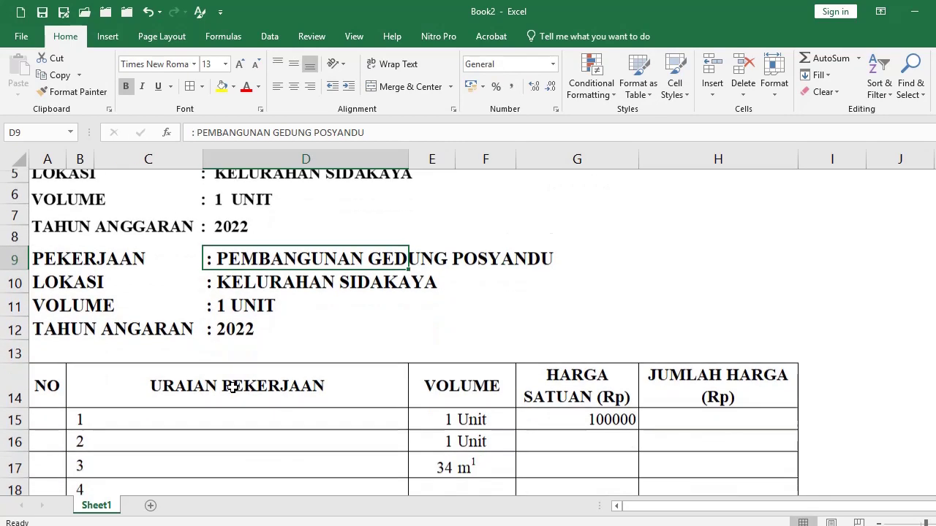
left_click(233, 320)
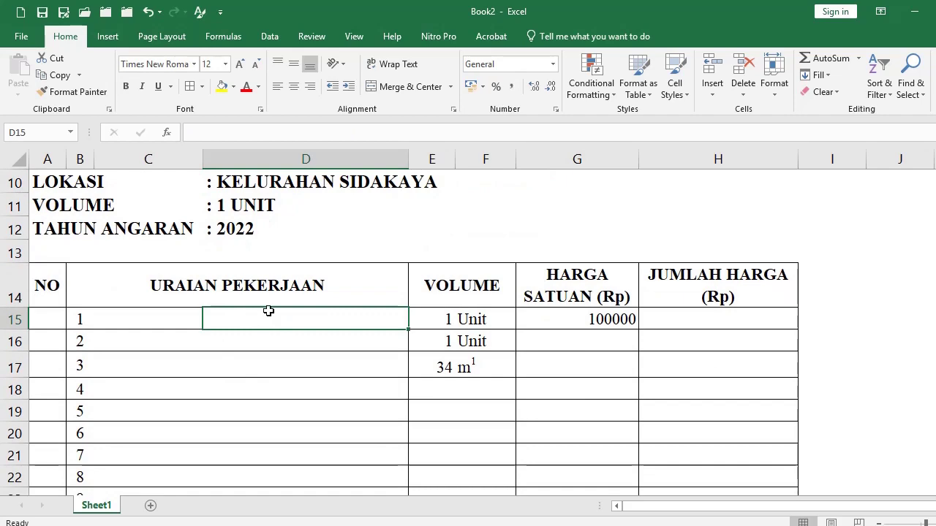
scroll(219, 312, "up", 2)
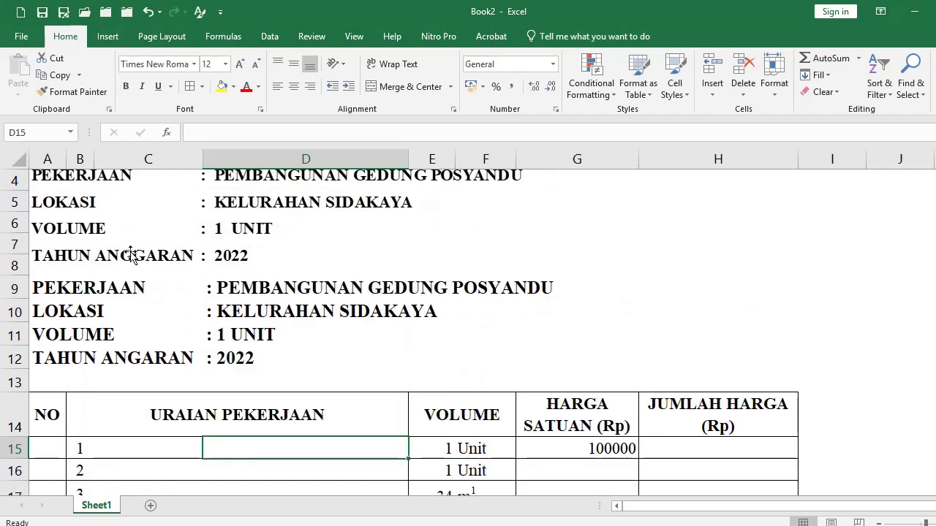
left_click(163, 267)
scroll(219, 285, "up", 1)
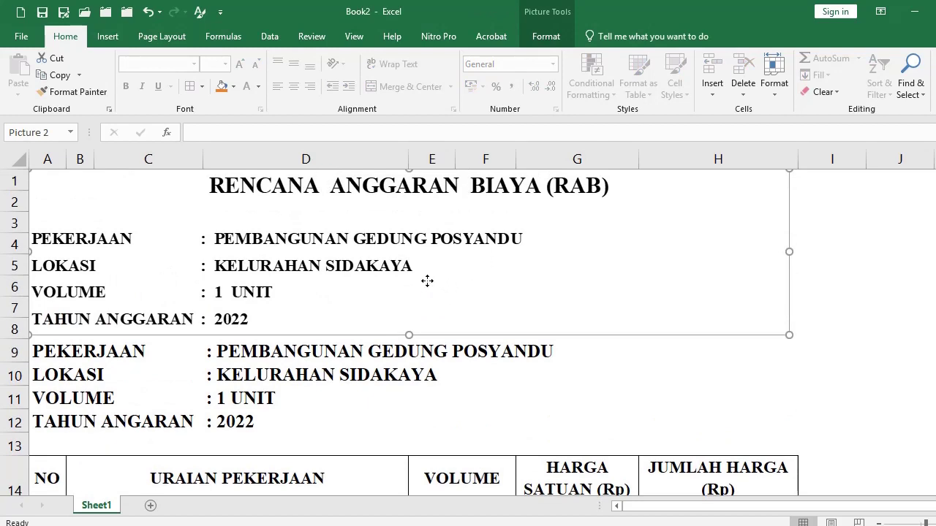
key("Delete")
Enter the title RENCANA ANGGARAN BIAYA (RAB) in cell A7
left_click(43, 303)
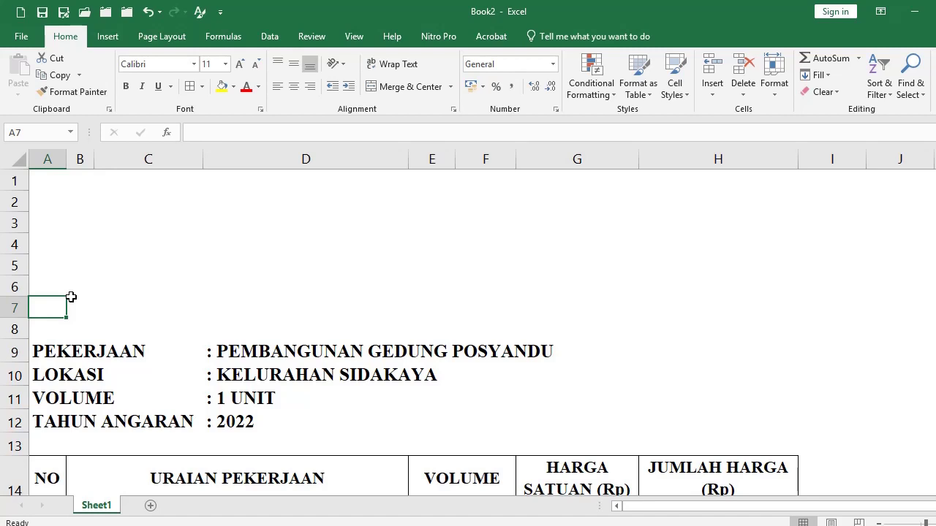
type("RENCANA ANGGARAN BIA")
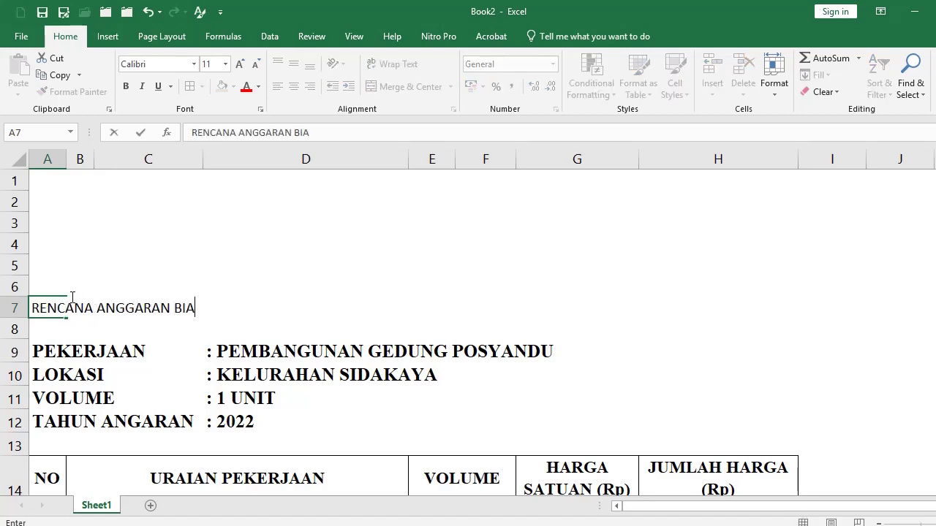
type("YA (RAB)")
key("ctrl+Return")
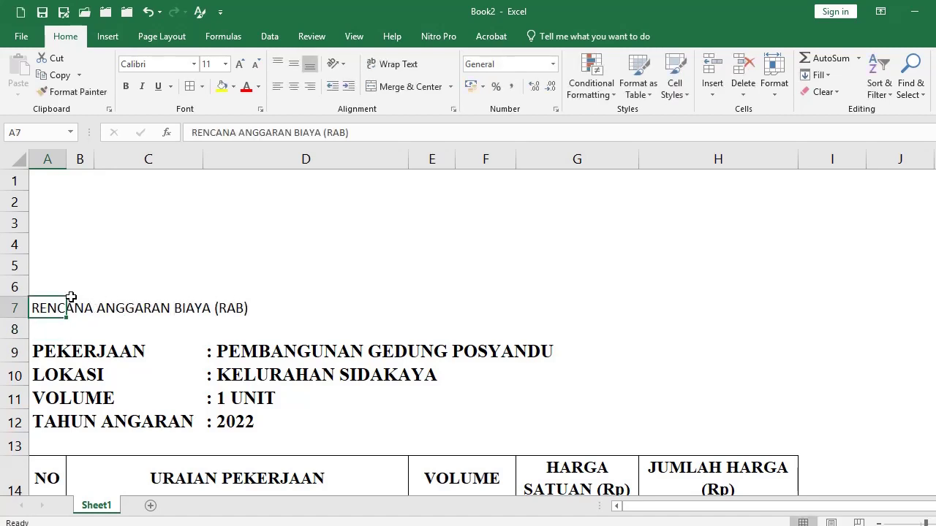
Make the title in A7 bold and set its font to Times New Roman, size 16
left_click(125, 85)
left_click(160, 65)
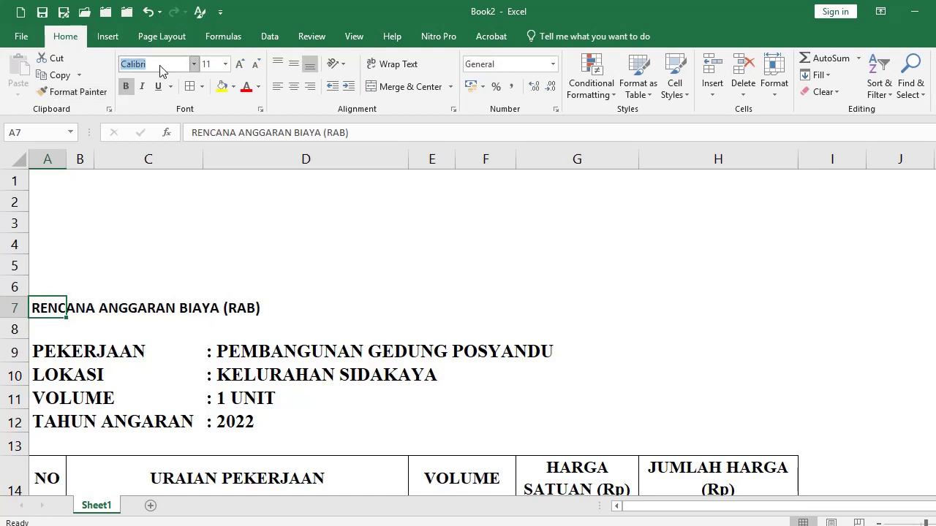
type("Time")
key("Return")
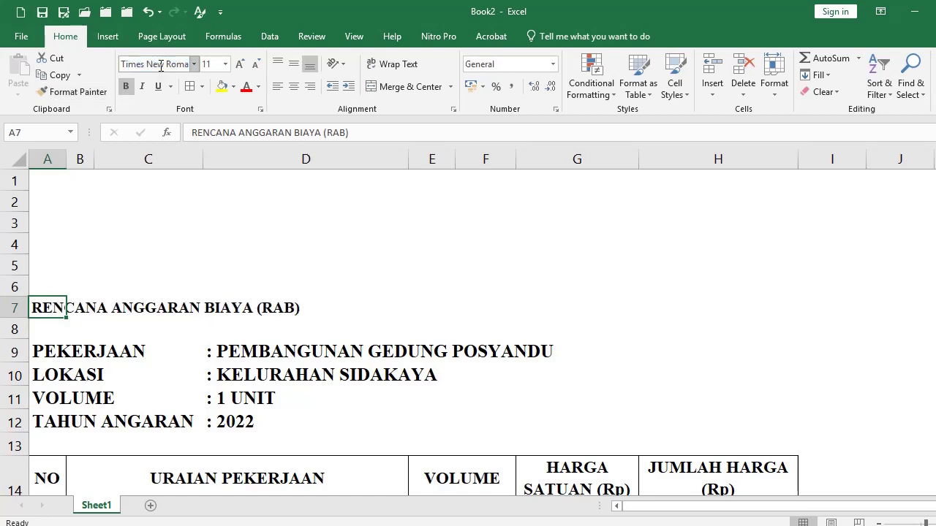
left_click(211, 64)
type("16")
key("Return")
Delete the six empty rows above the title so it starts in row 1
left_click_drag(50, 182, 50, 275)
key("ctrl+minus")
key("r")
key("Return")
Align the title over A1:H1 with Center Across Selection and underline it
left_click(51, 191)
mouse_move(51, 191)
left_mouse_down()
mouse_move(171, 183)
mouse_move(720, 200)
mouse_move(722, 185)
left_mouse_up()
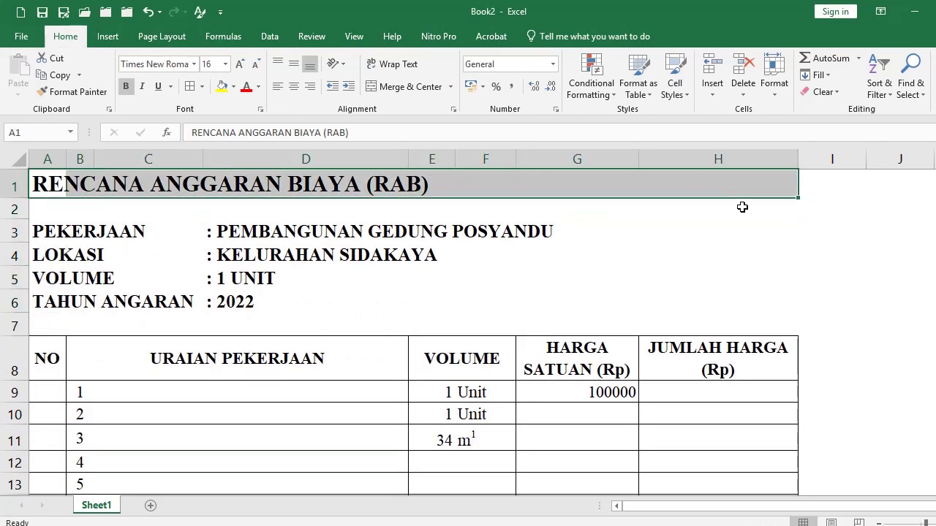
left_click(454, 110)
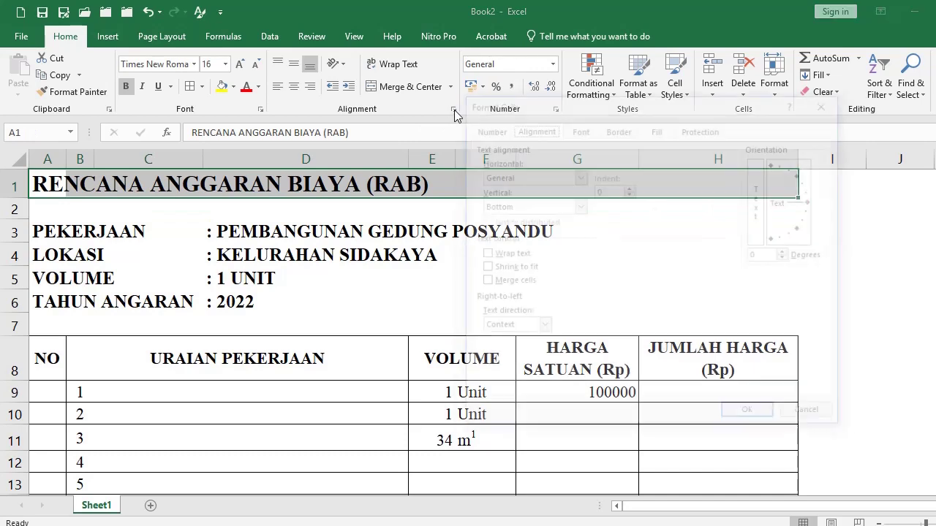
left_click(578, 175)
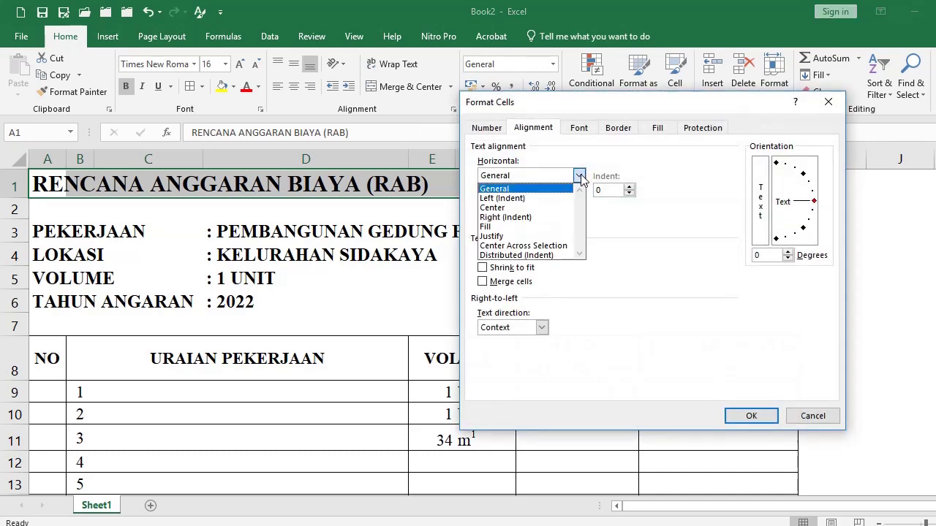
left_click(527, 246)
left_click(748, 415)
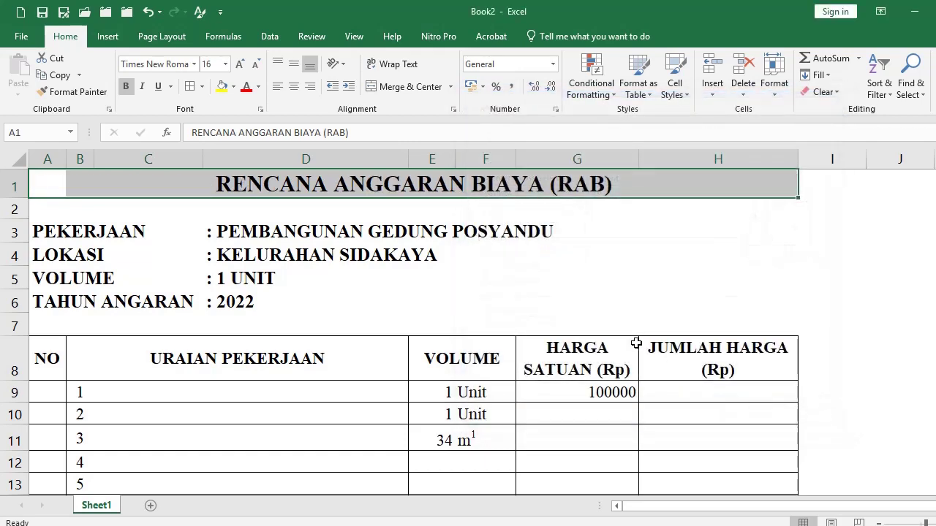
left_click(159, 86)
left_click(270, 322)
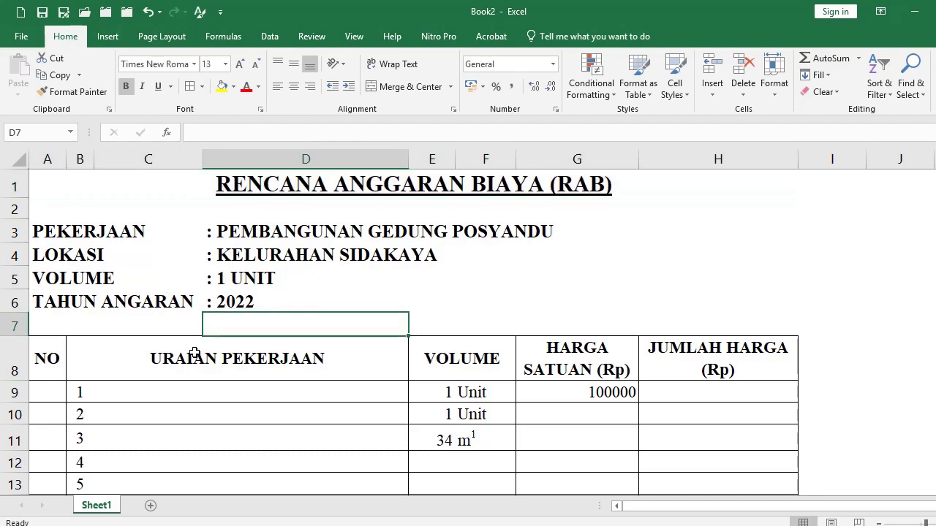
Fill C9:C11 with the descriptions Papan Nama Kegiatan, Alat Kerja Bantu and Pengukuran dan Pemasangan Bowplank
scroll(175, 350, "down", 1)
left_click(133, 320)
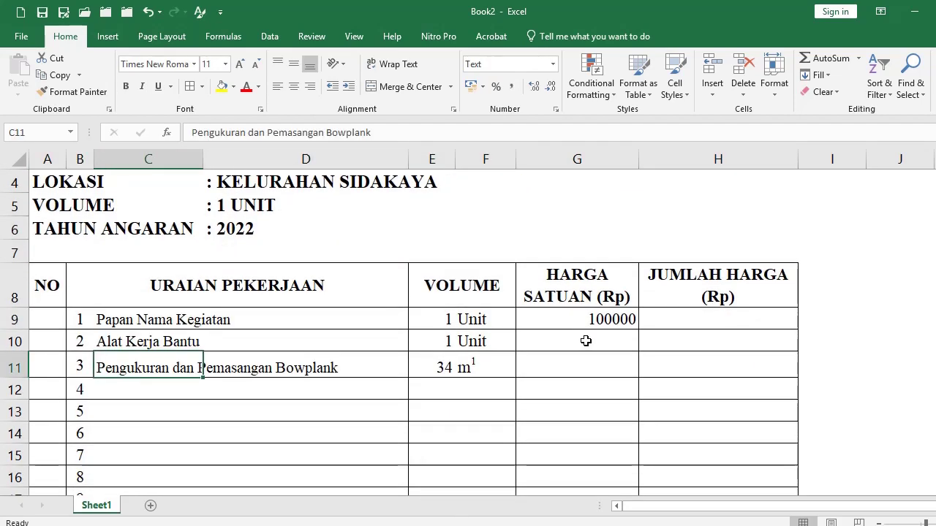
Enter the unit prices 150000 for Alat Kerja Bantu in G10 and 75000 for Pengukuran dan Pemasangan Bowplank in G11
left_click(605, 343)
mouse_move(598, 320)
left_mouse_down()
mouse_move(683, 382)
mouse_move(589, 321)
left_mouse_up()
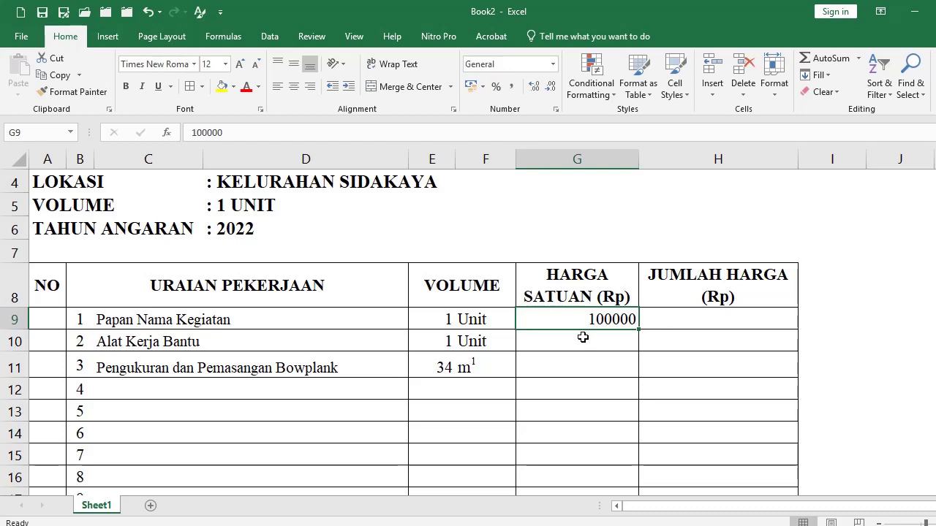
left_click(582, 337)
type("150000")
key("Return")
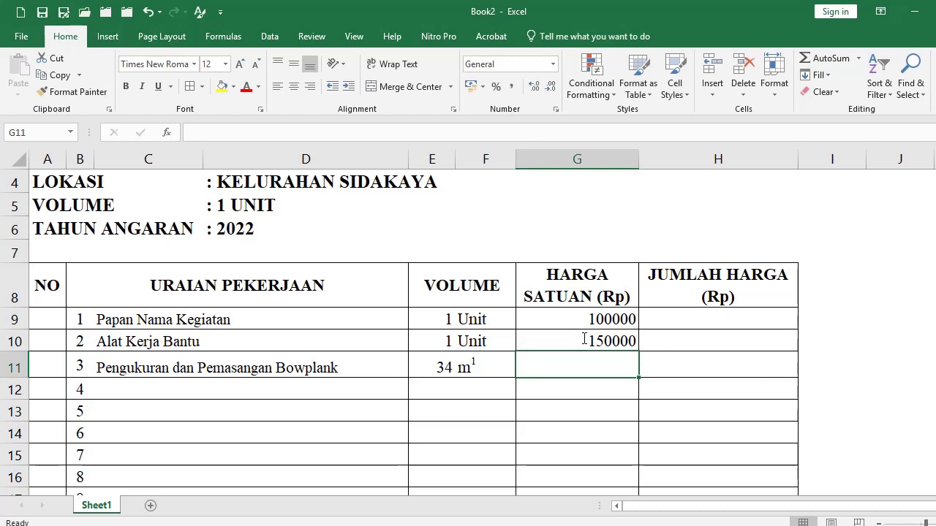
type("75000")
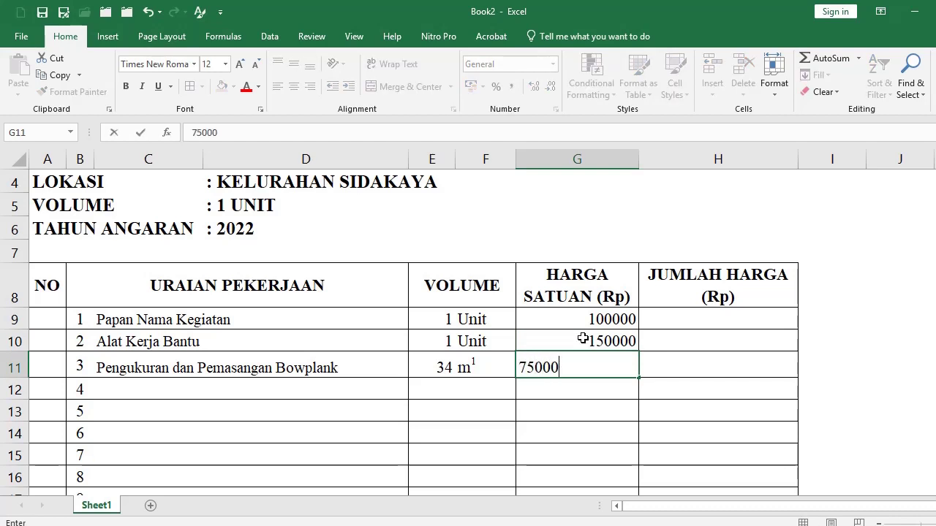
key("Return")
Calculate the total price of Papan Nama Kegiatan in H9 with the formula =E9*G9
left_click(685, 322)
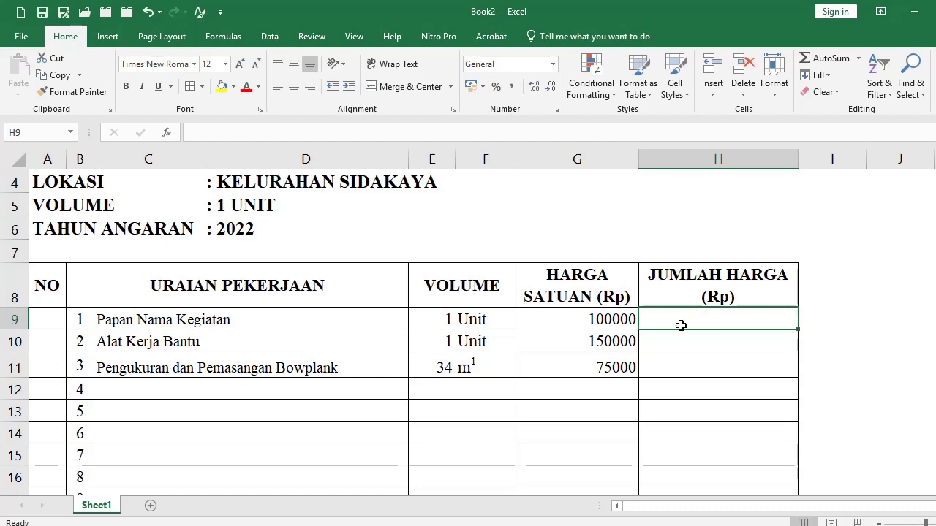
type("=")
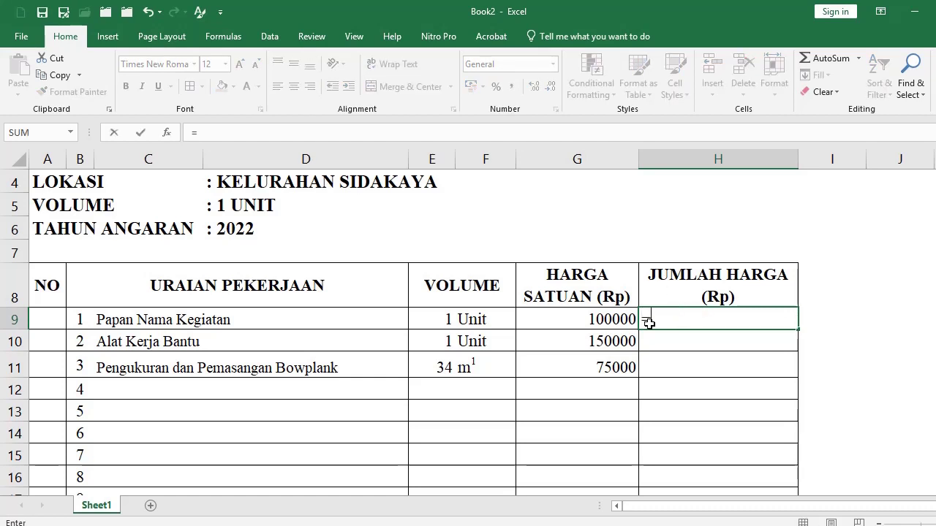
left_click(443, 320)
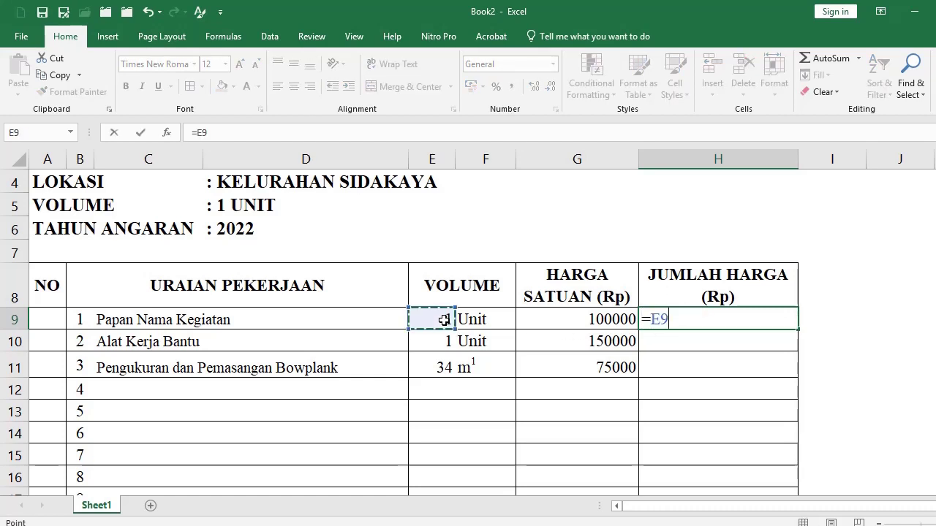
type("*")
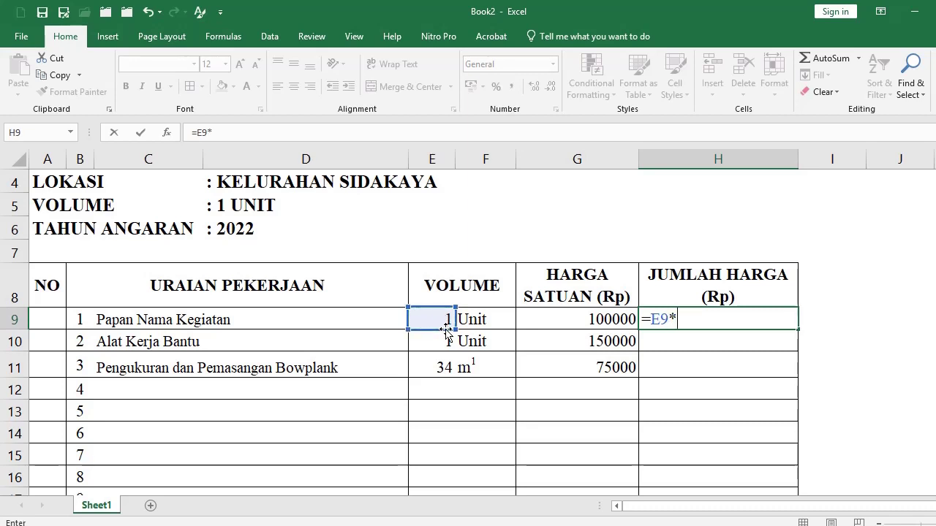
left_click(586, 318)
key("Return")
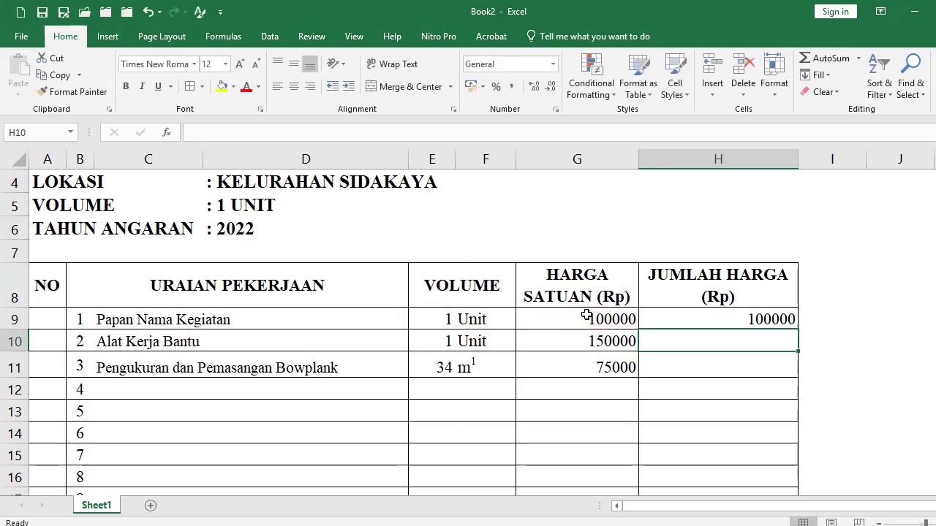
Copy the H9 formula down the JUMLAH HARGA column through all numbered rows and check the filled cells
left_click(693, 326)
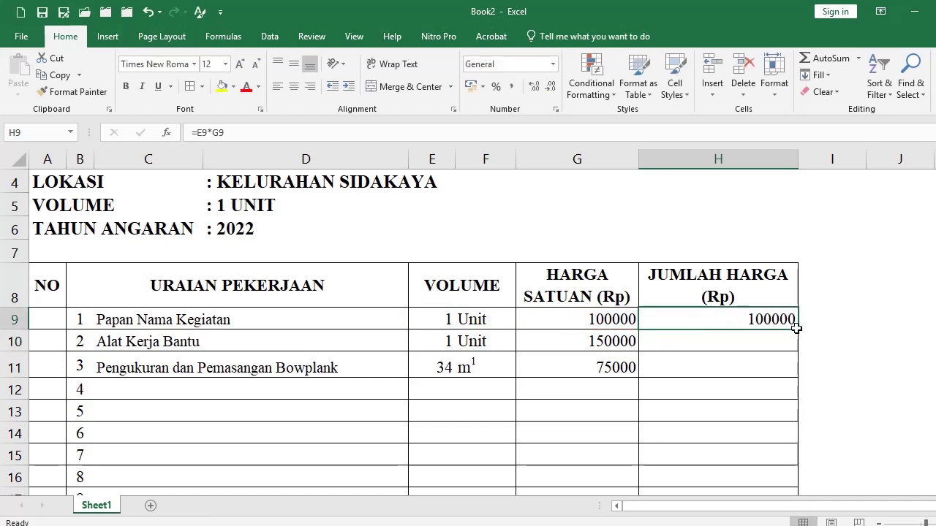
left_click_drag(799, 329, 765, 320)
scroll(749, 380, "down", 1)
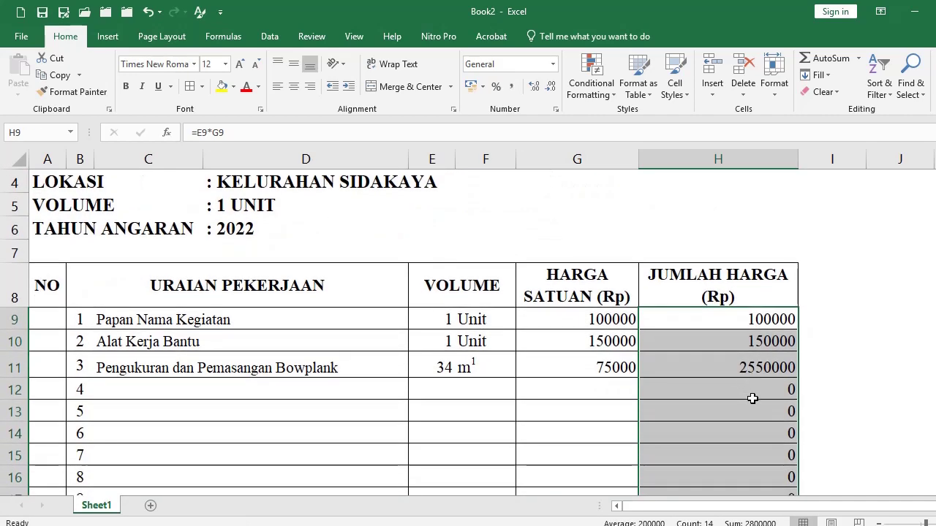
scroll(758, 471, "down", 1)
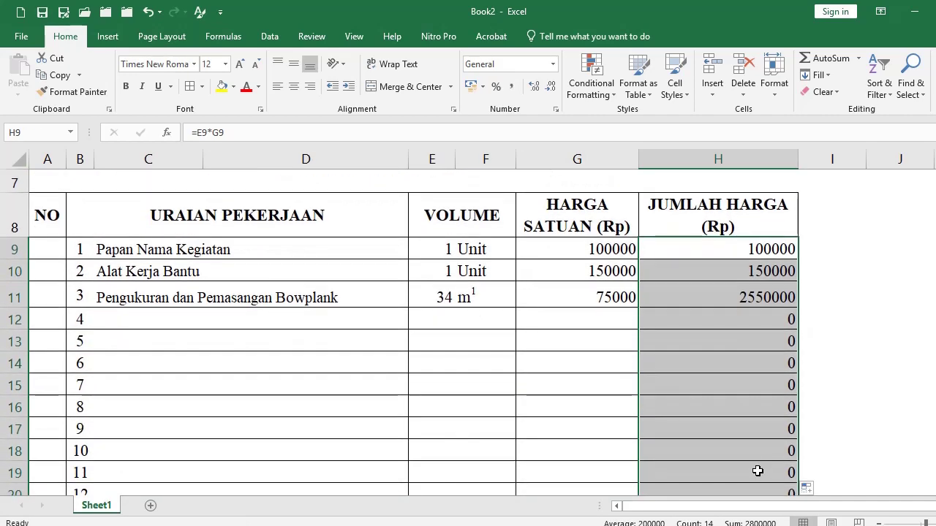
scroll(787, 371, "up", 1)
left_click(777, 366)
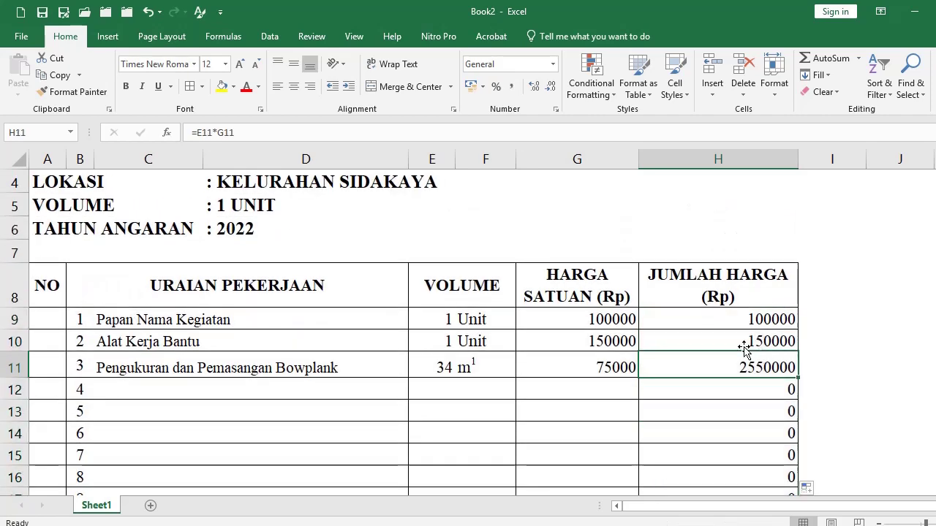
left_click(758, 327)
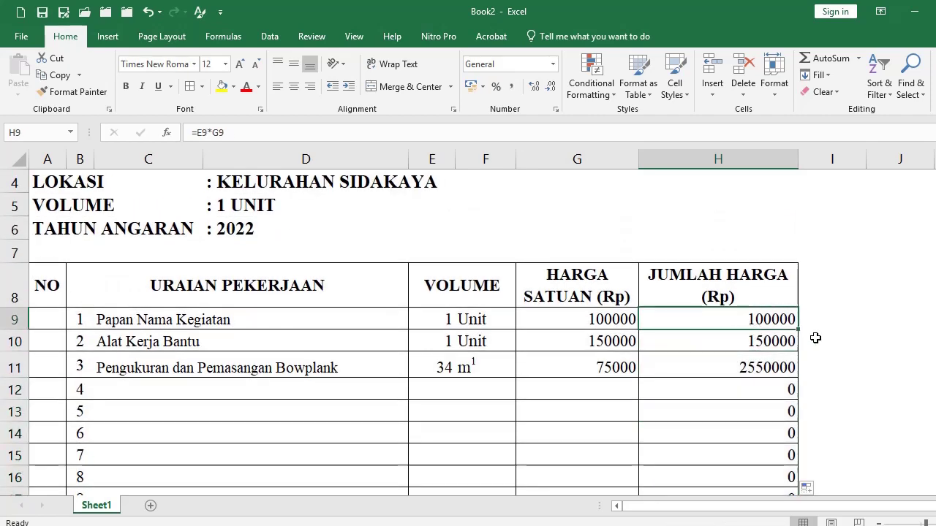
Format the HARGA SATUAN and JUMLAH HARGA cells from row 9 down as Accounting with 0 decimal places and the Rp symbol
left_click(576, 319)
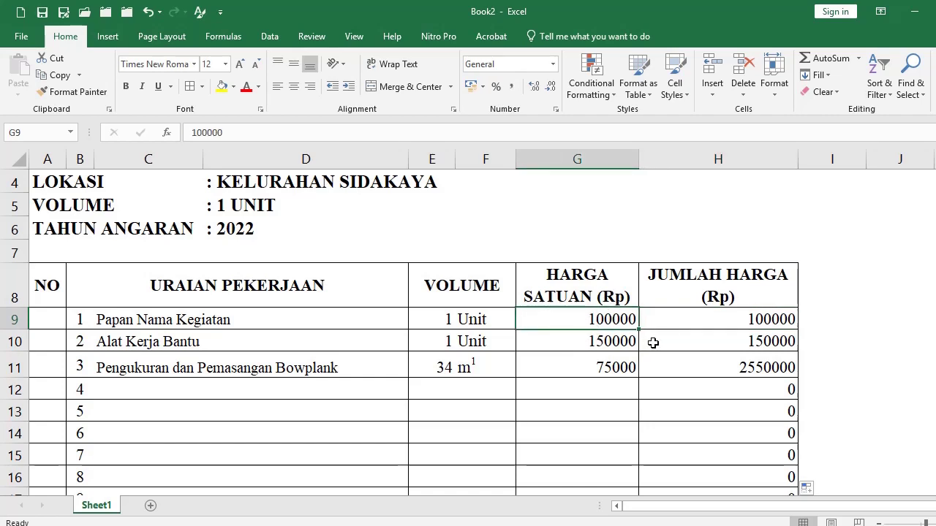
scroll(653, 342, "down", 4)
left_click(735, 317, "shift")
scroll(734, 322, "up", 3)
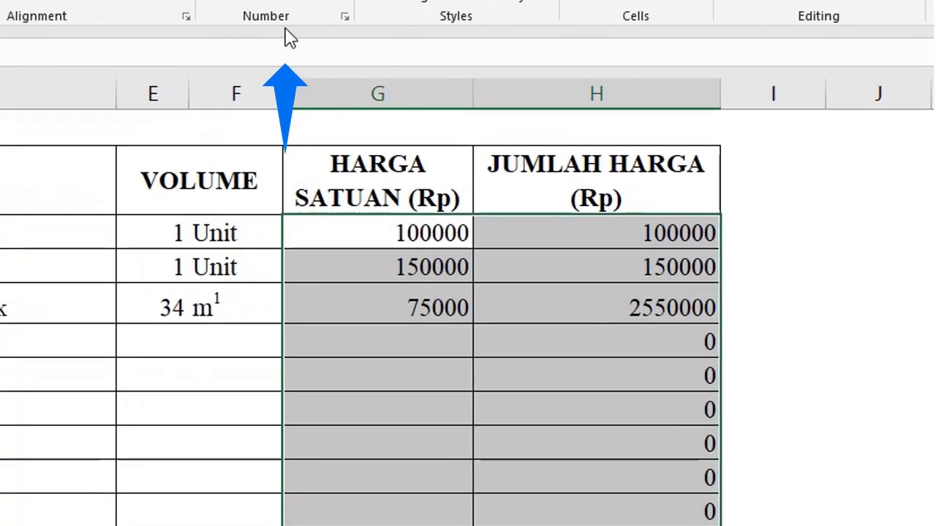
left_click(345, 16)
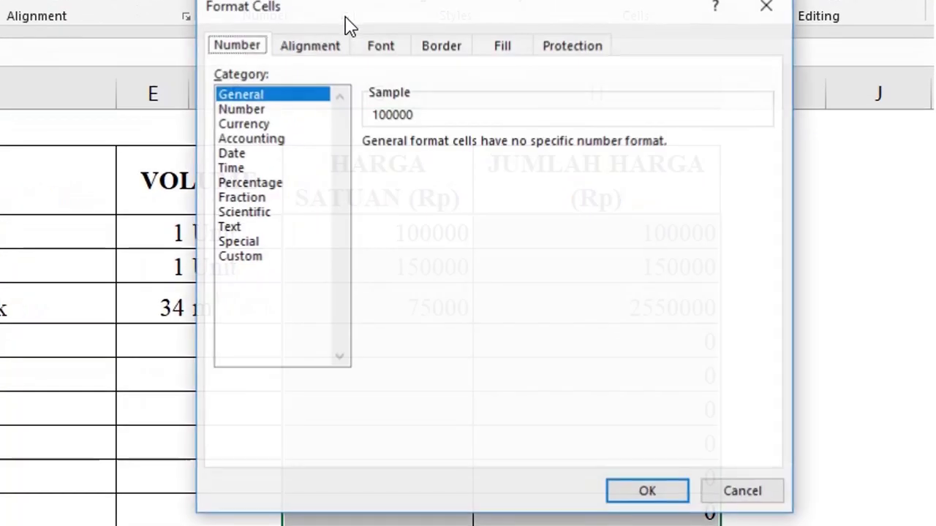
left_click_drag(323, 15, 313, 99)
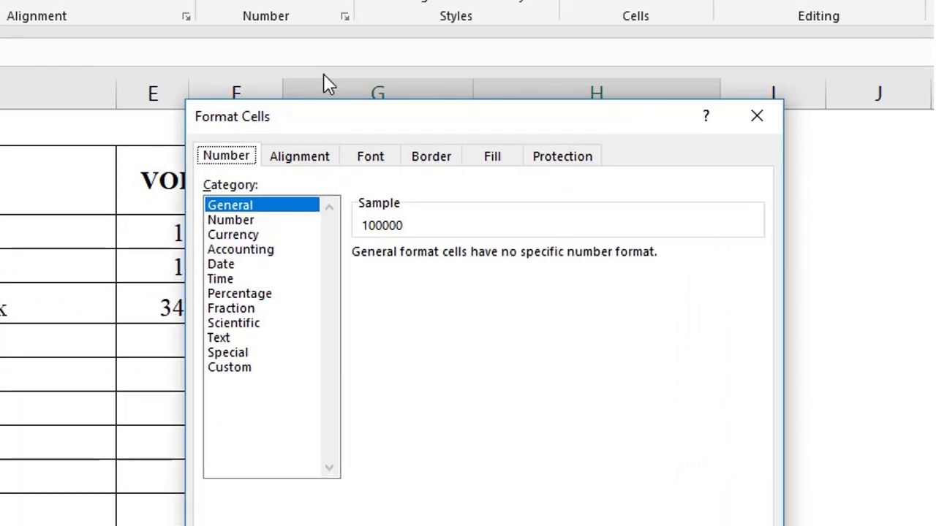
left_click(248, 250)
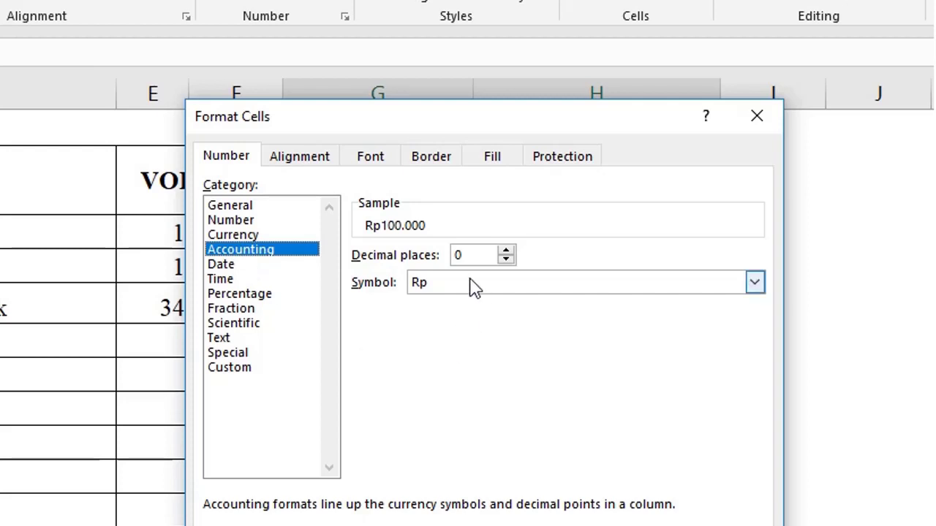
left_click(754, 284)
left_click(422, 319)
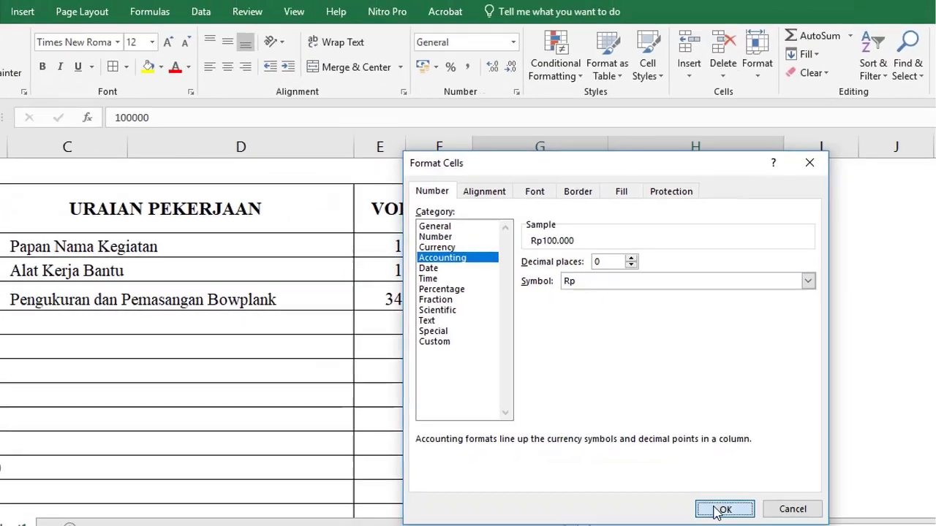
left_click(721, 507)
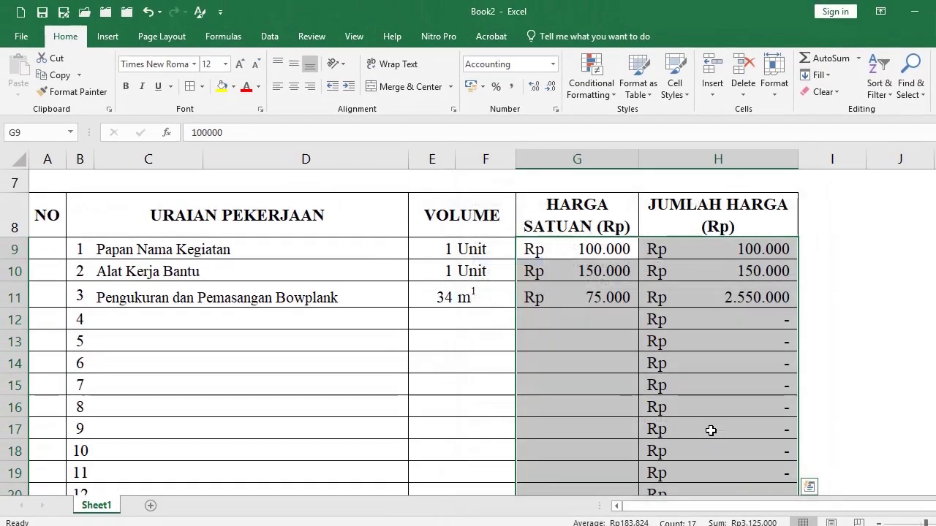
left_click(740, 298)
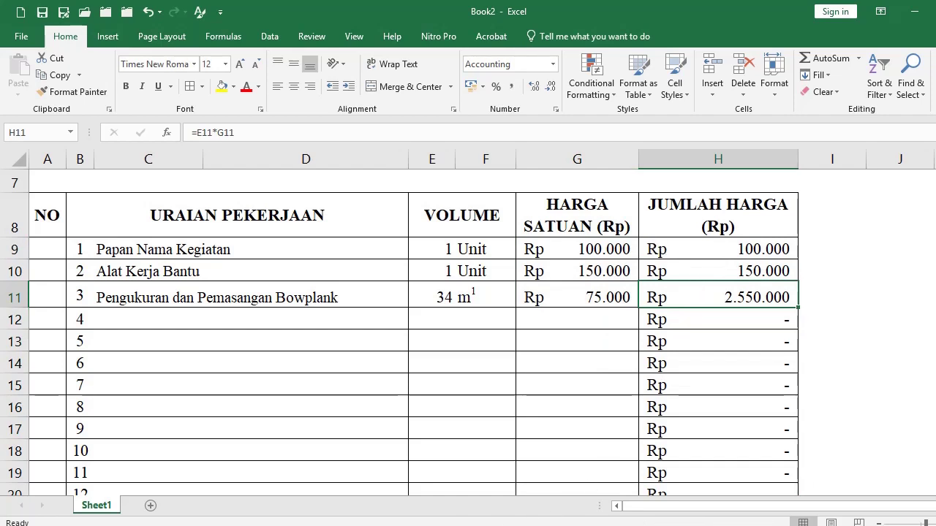
Following the reference workbook RAB Pembangunan Gedung Posyandu.xlsx, enter the subtotal label JUMLAH I in G12 and the section number I in A9
left_click(504, 471)
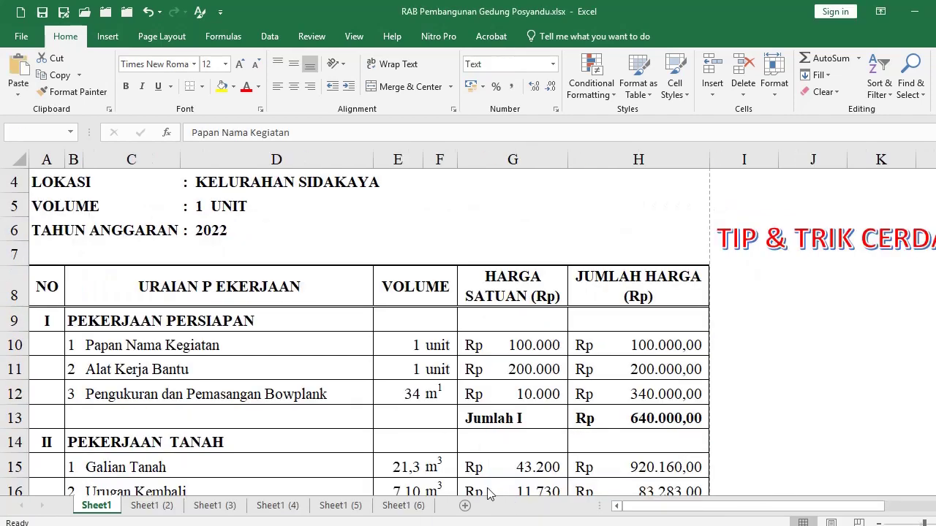
left_click(484, 425)
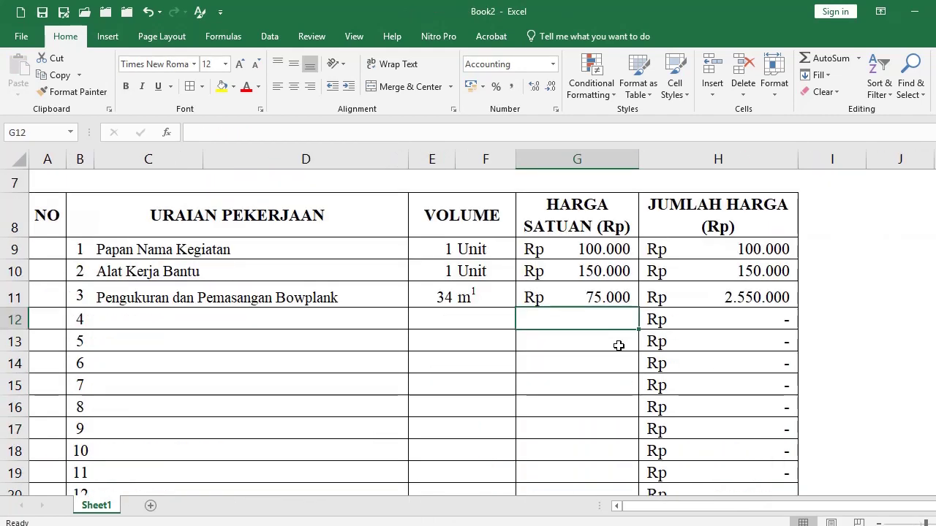
type("JUMLAH I")
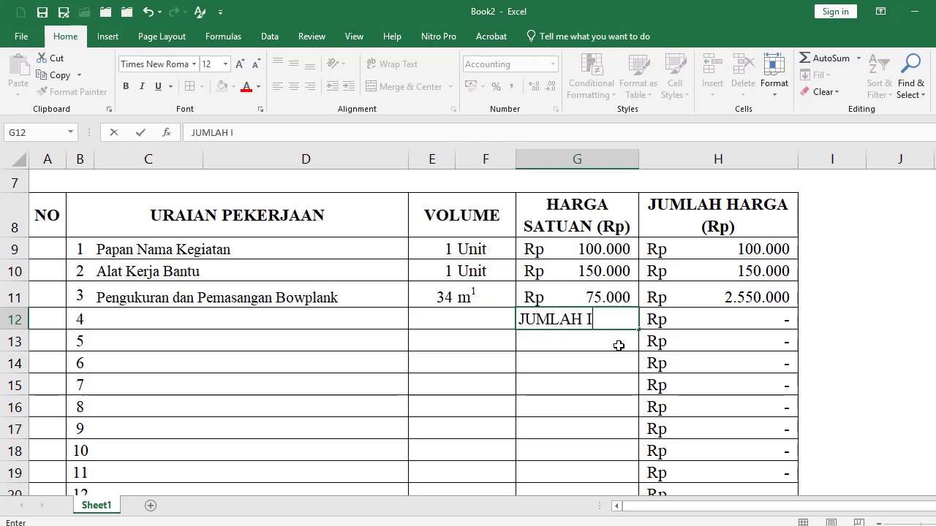
key("Return")
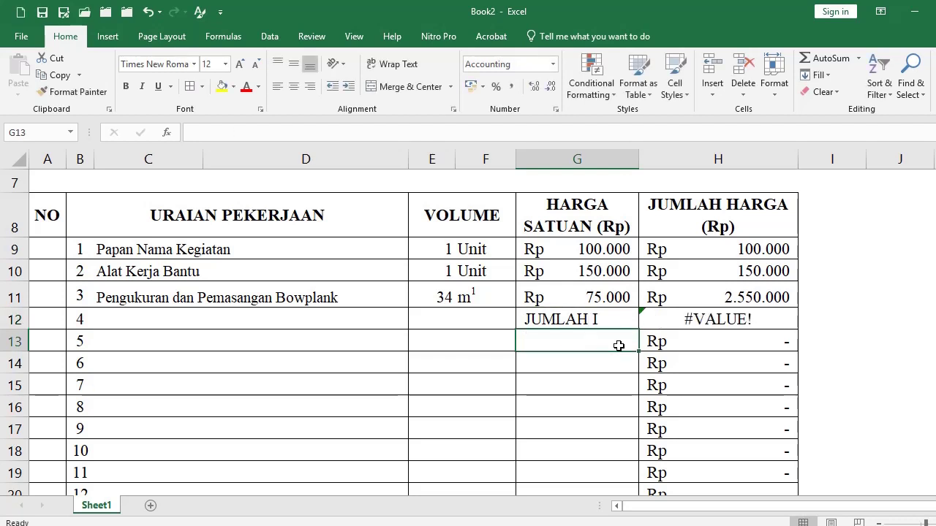
left_click(56, 249)
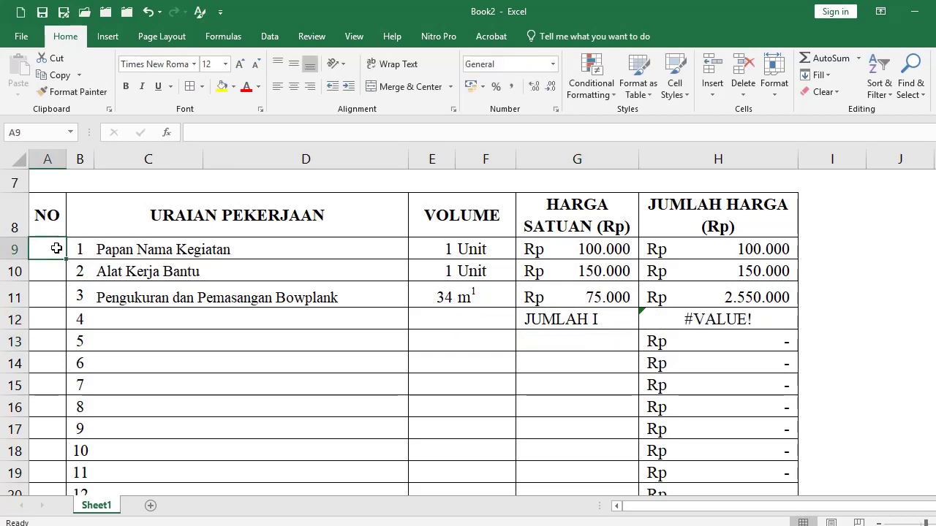
type("I")
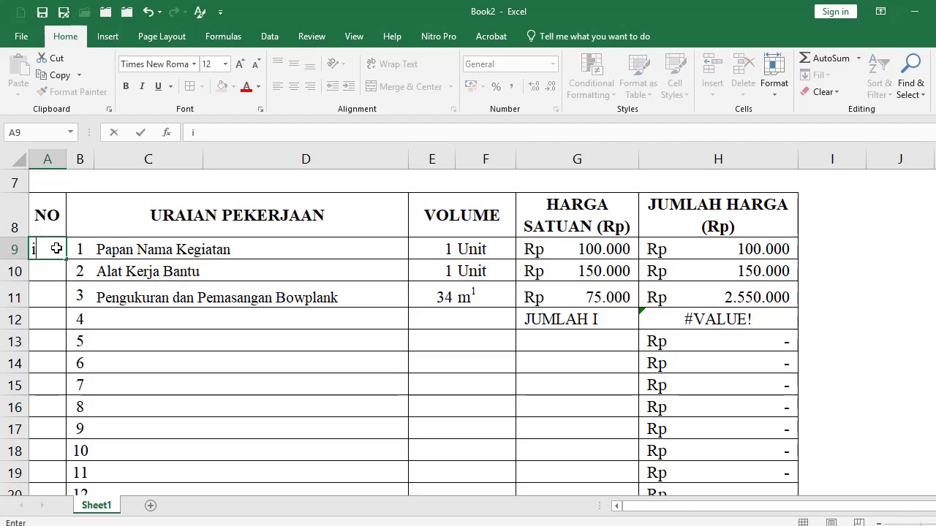
key("Return")
Sum H9:H11 in H12 with AutoSum and make the subtotal cells G12:H12 bold
left_click(582, 318)
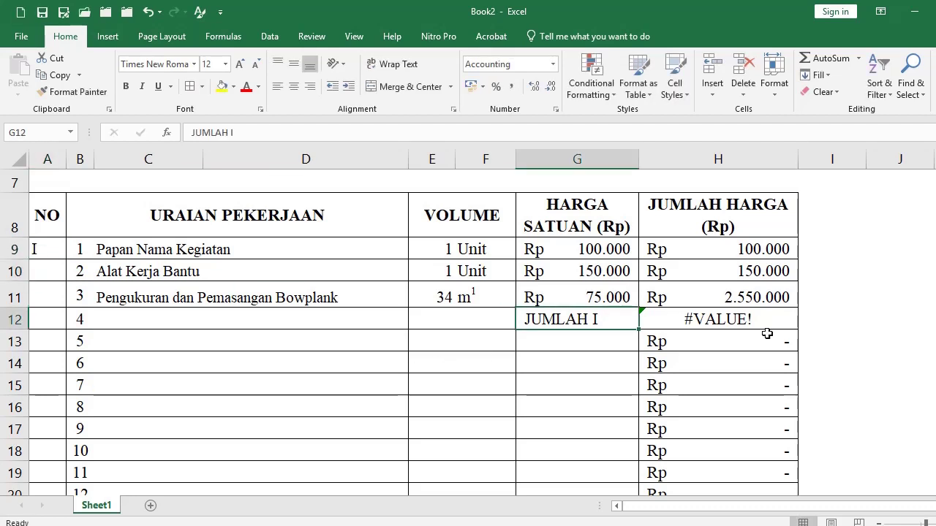
left_click(743, 318)
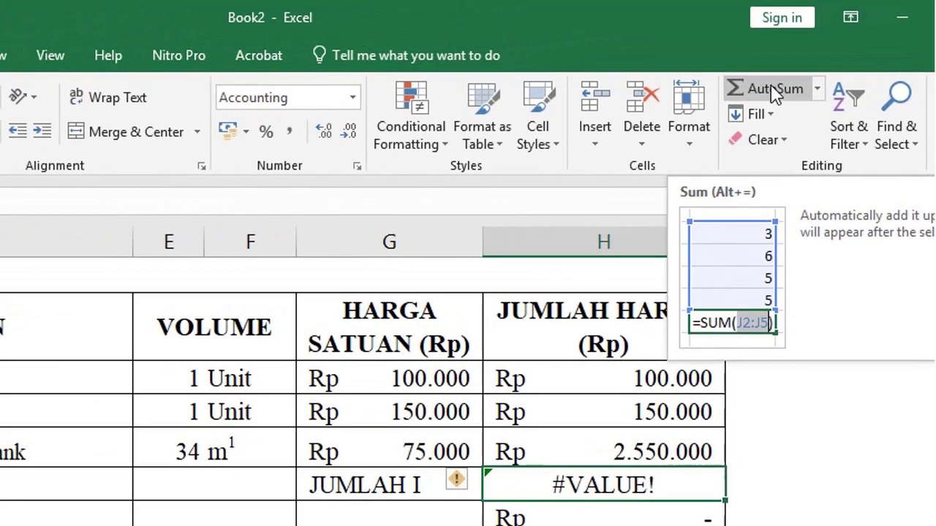
left_click(774, 90)
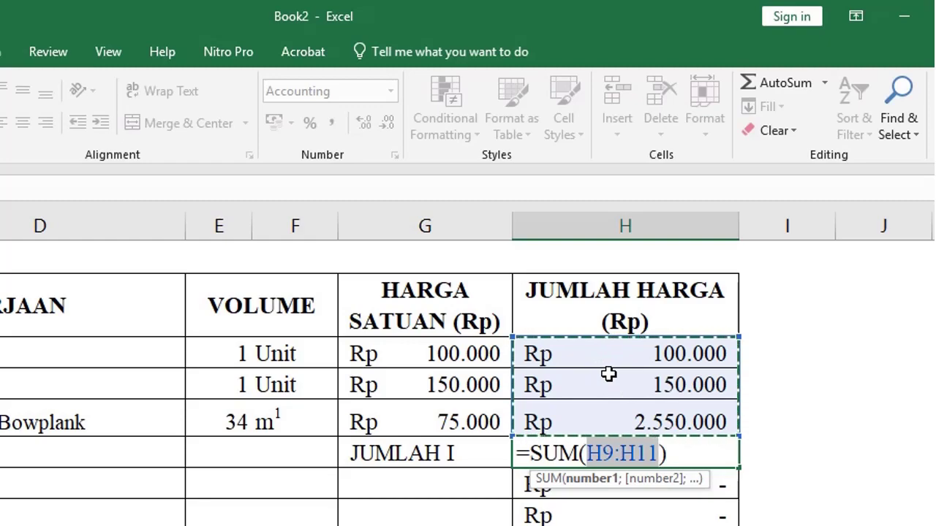
key("Return")
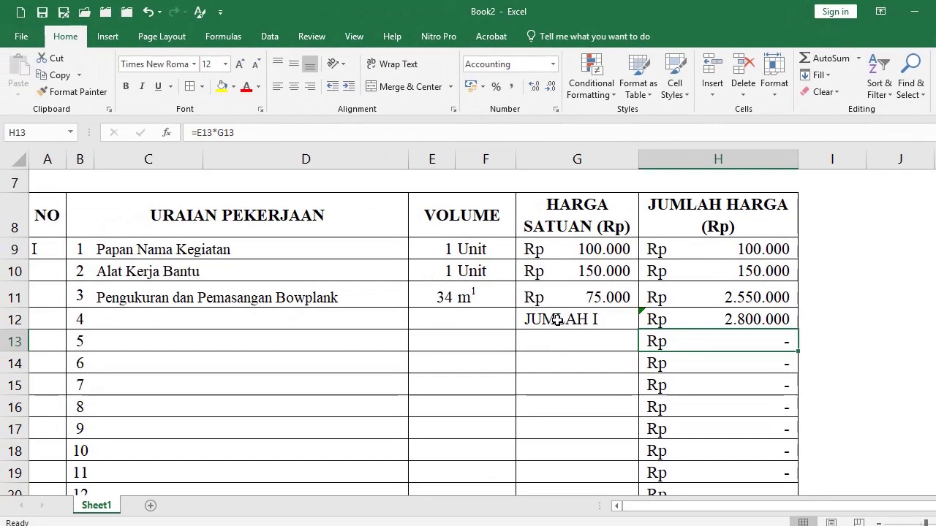
left_click_drag(557, 320, 695, 319)
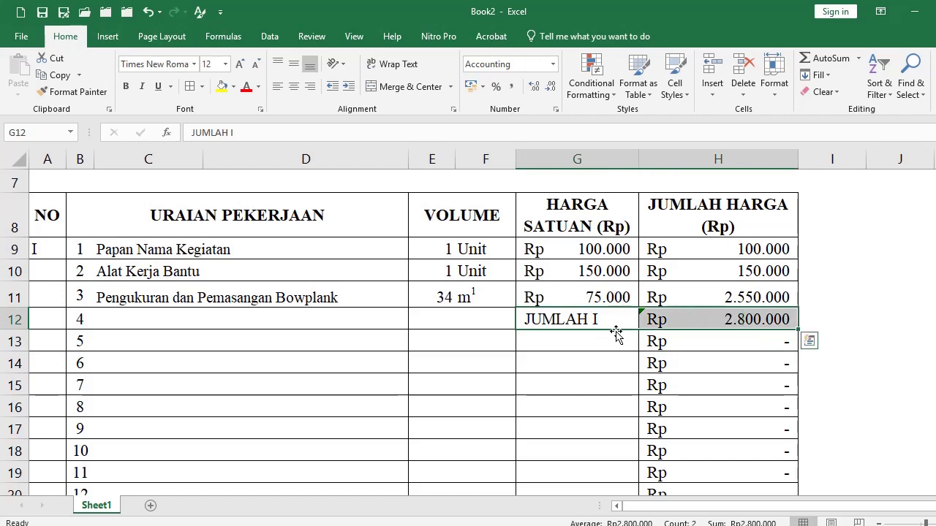
left_click(125, 87)
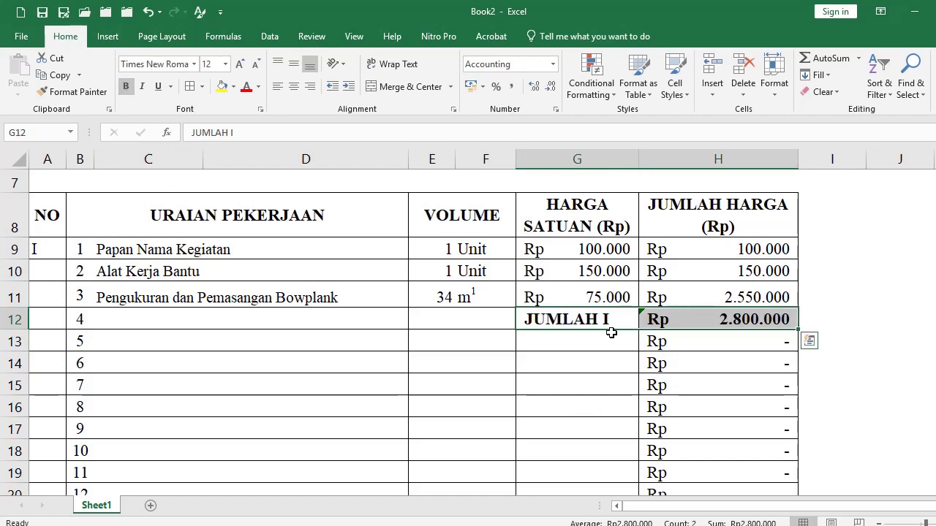
Examine the Jumlah I subtotal row in RAB Pembangunan Gedung Posyandu.xlsx and return to cell H13 in Book2
mouse_move(585, 523)
left_click(504, 468)
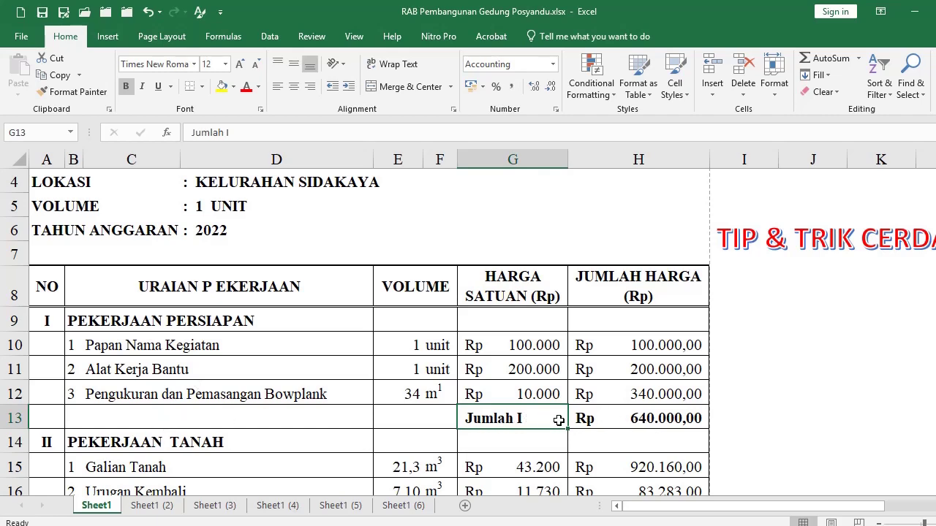
mouse_move(584, 523)
left_click(678, 436)
left_click(677, 339)
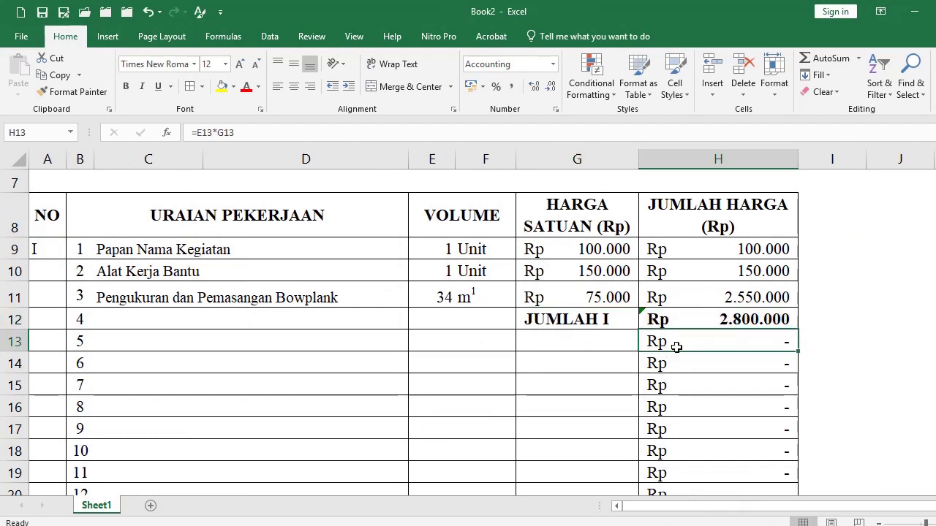
Clear the formula in H13 and check the section I heading row in RAB Pembangunan Gedung Posyandu.xlsx, returning to Book2
key("Delete")
mouse_move(531, 523)
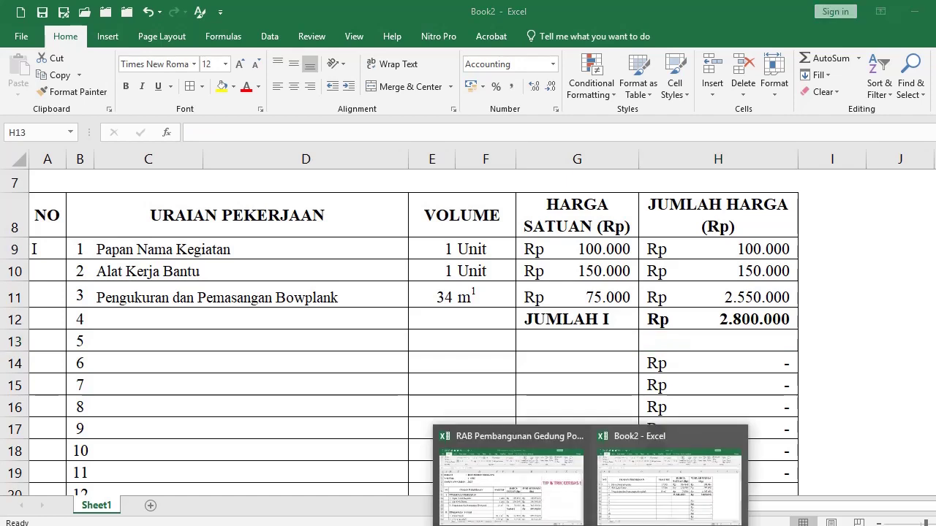
left_click(531, 500)
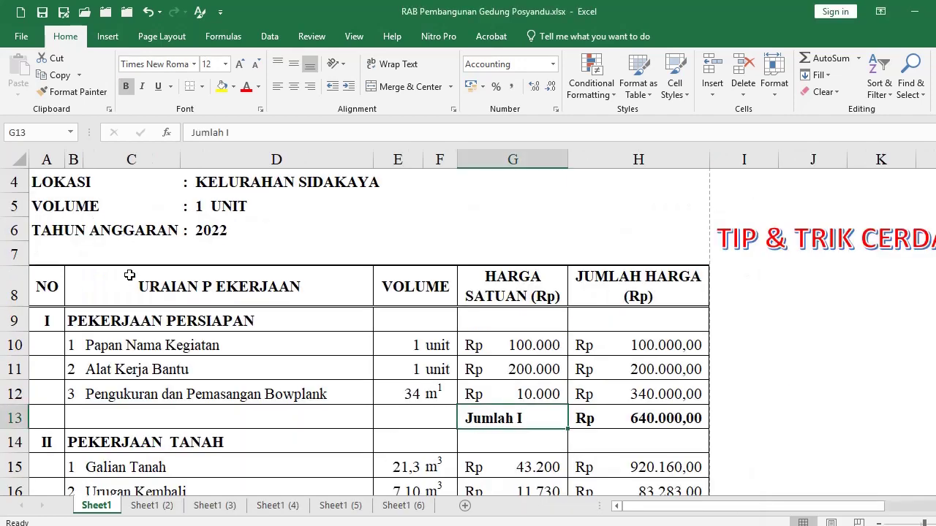
left_click(53, 321)
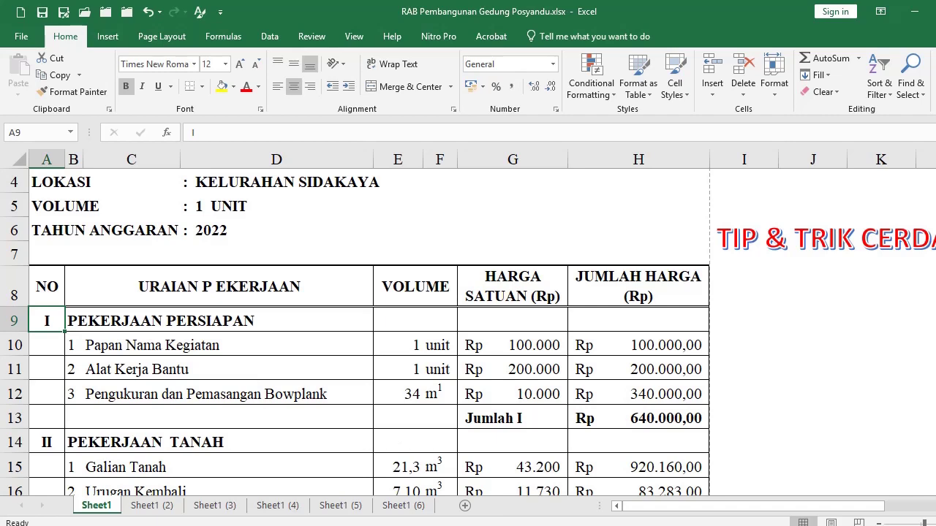
left_click(658, 457)
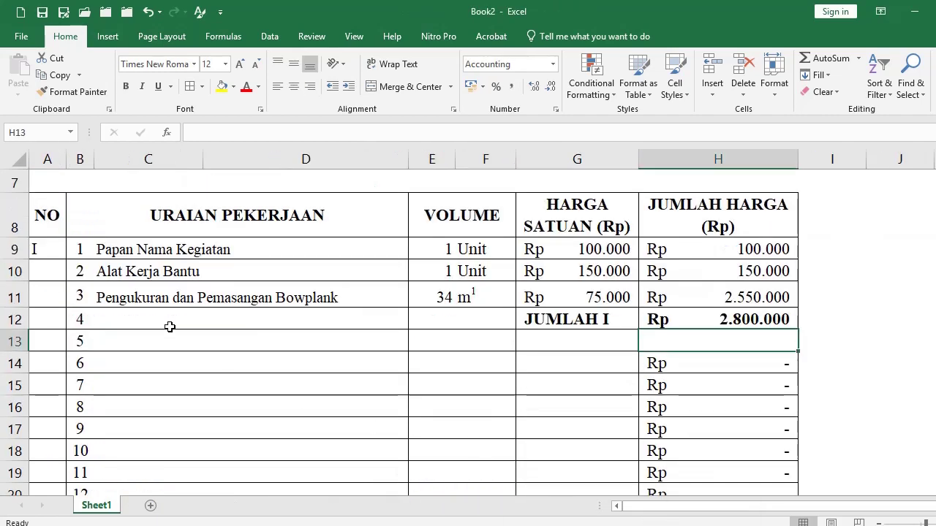
Insert a blank row above the Papan Nama Kegiatan item in row 9
left_click(112, 256)
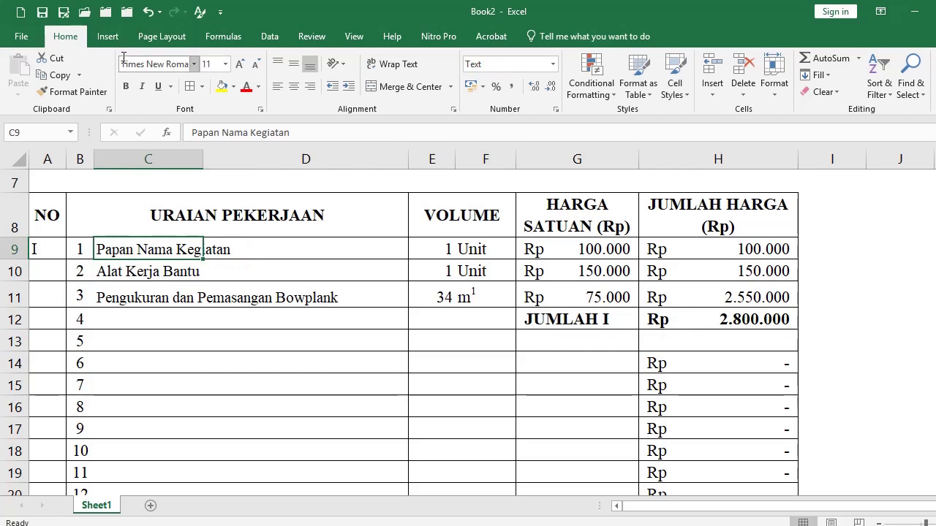
left_click(109, 37)
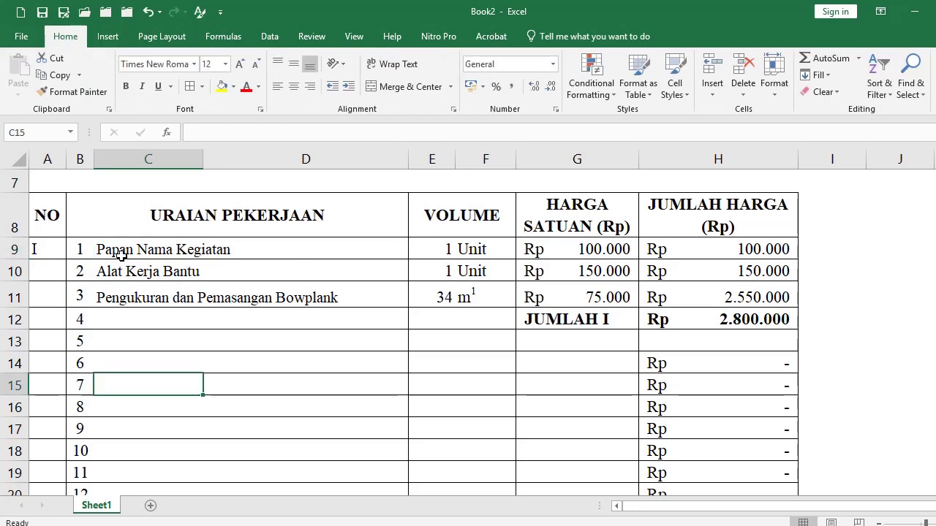
left_click(119, 253)
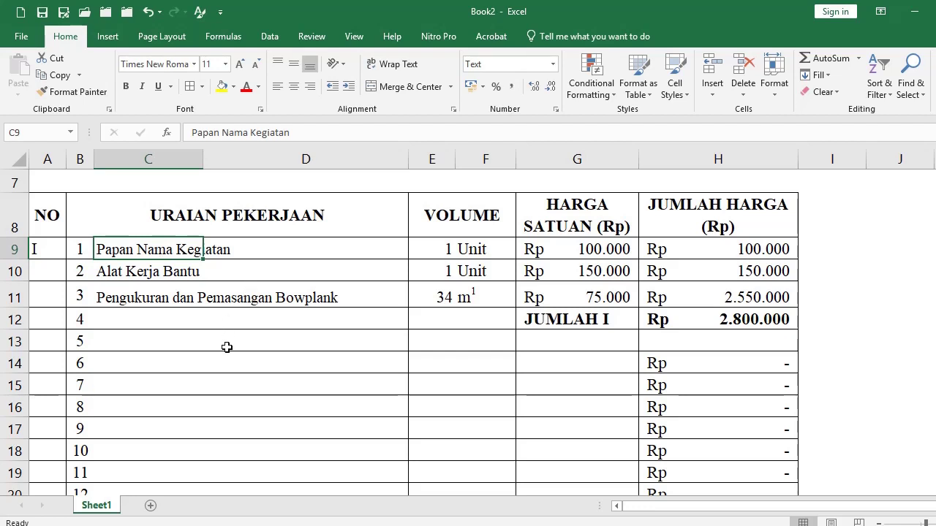
key("alt")
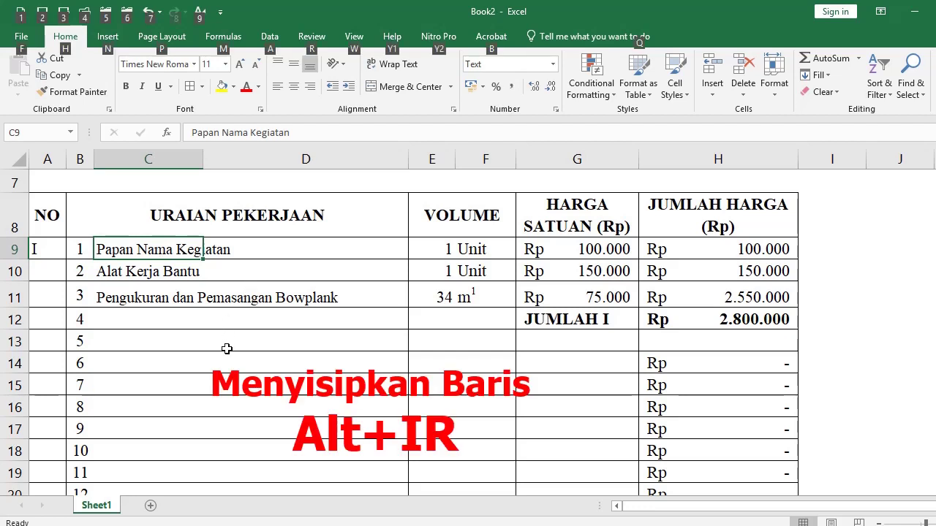
key("i")
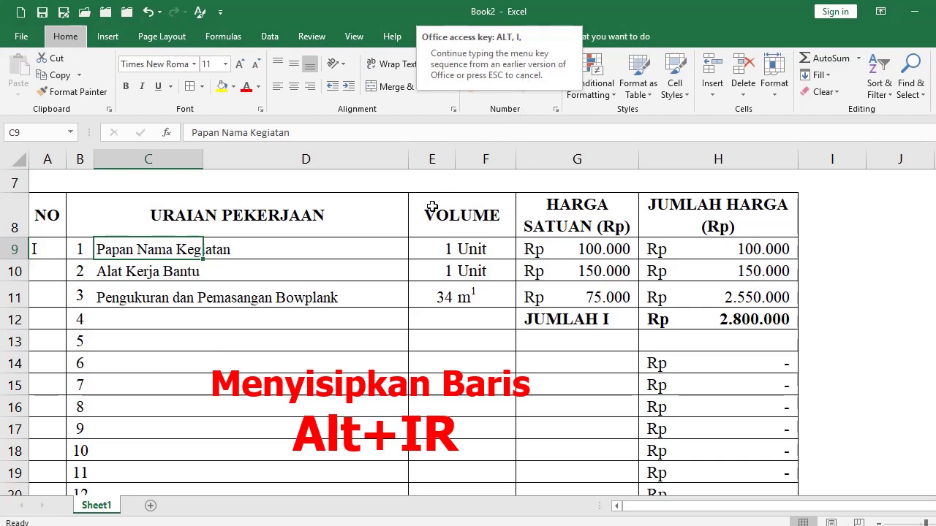
key("r")
left_click(186, 361)
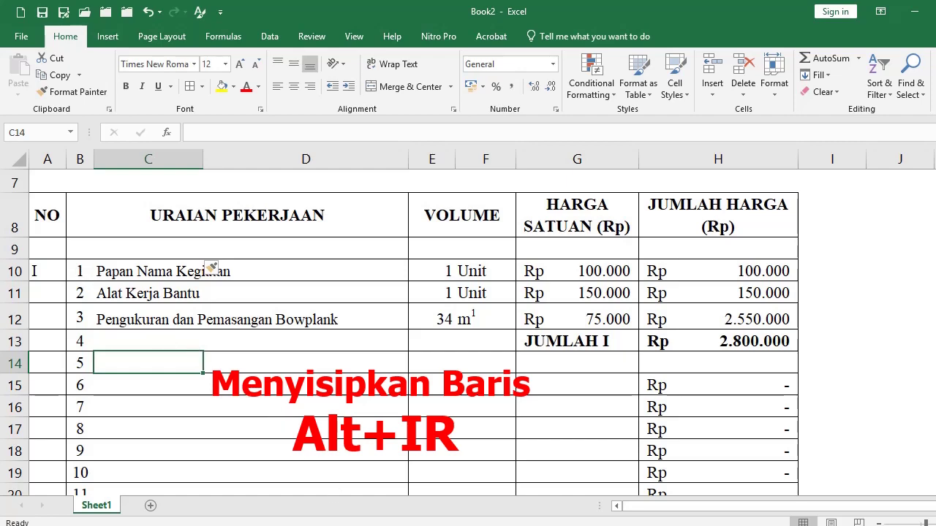
Copy the section heading I PEKERJAAN PERSIAPAN from A9:C9 of RAB Pembangunan Gedung Posyandu.xlsx into A9 of Book2
left_click(592, 525)
left_click(468, 501)
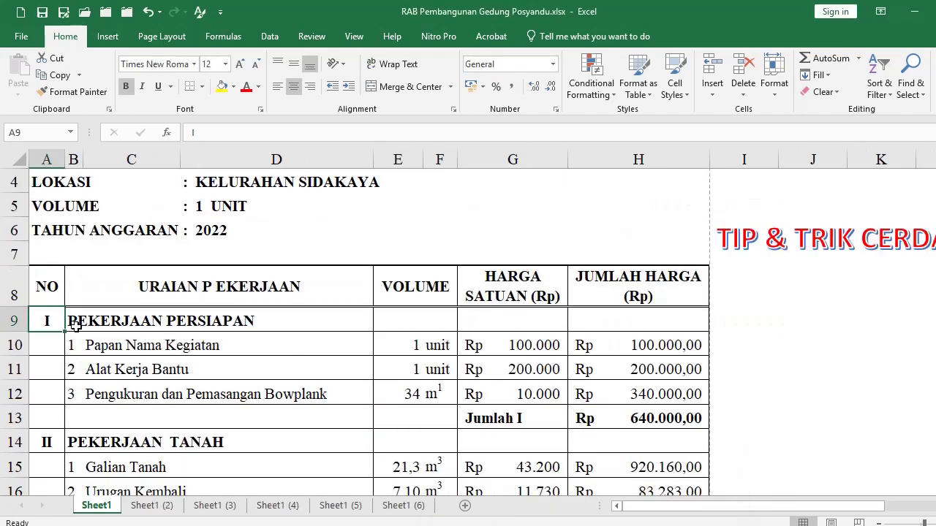
left_click_drag(42, 320, 178, 322)
key("ctrl+c")
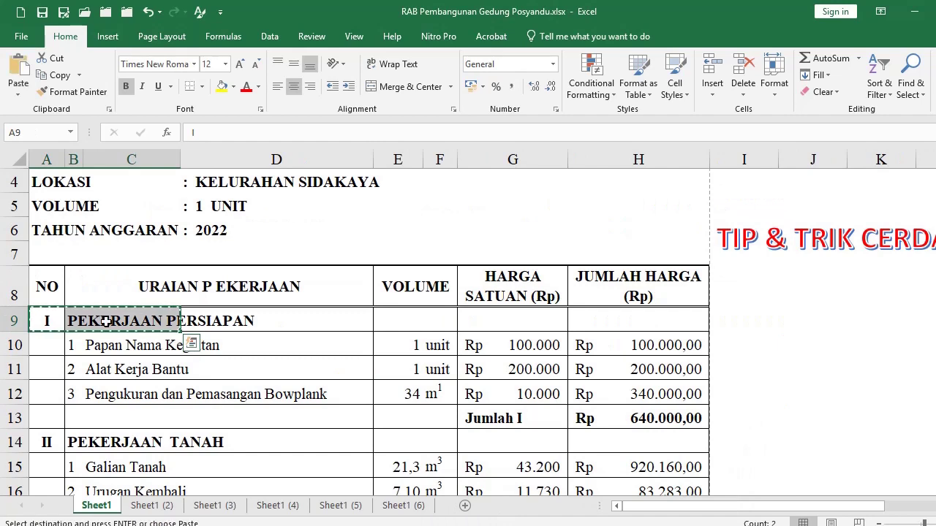
left_click(592, 525)
left_click(642, 491)
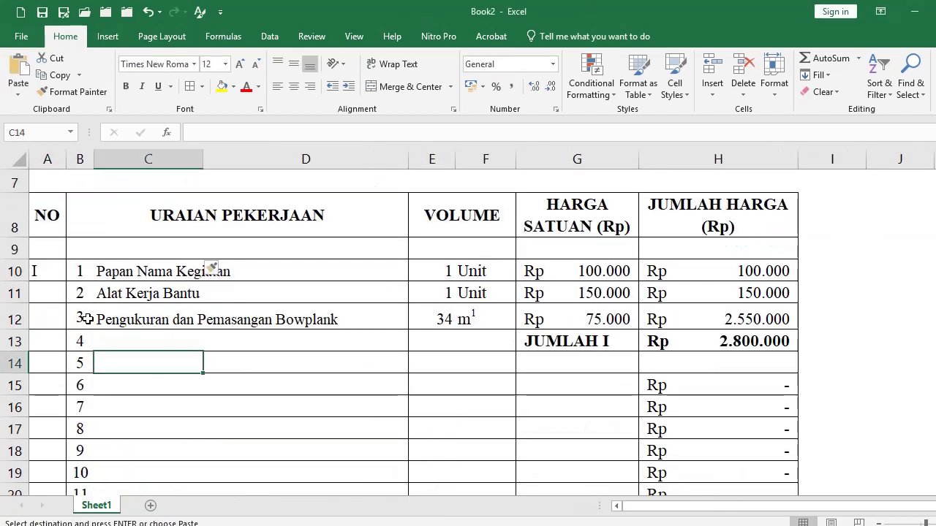
left_click(51, 251)
key("ctrl+v")
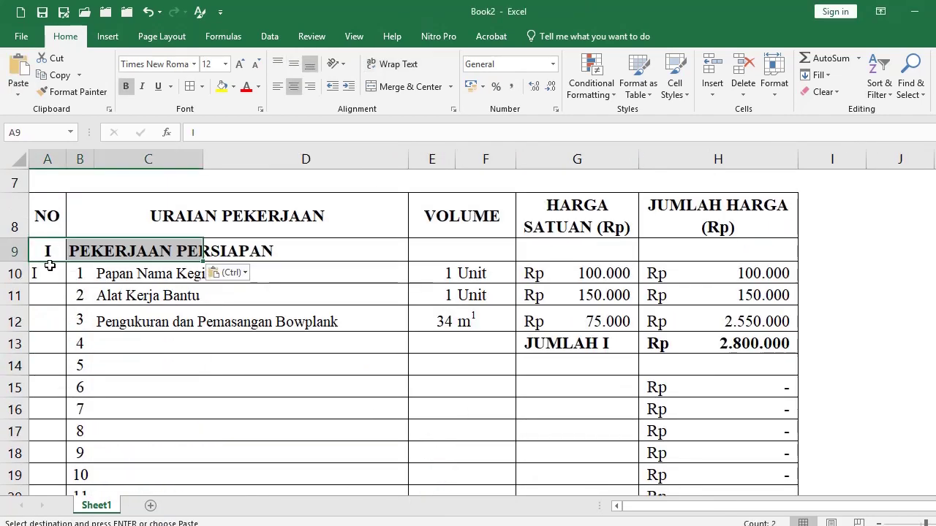
Clear the duplicate section number I in A10 and the item number 4 in B13
left_click(46, 270)
key("Escape")
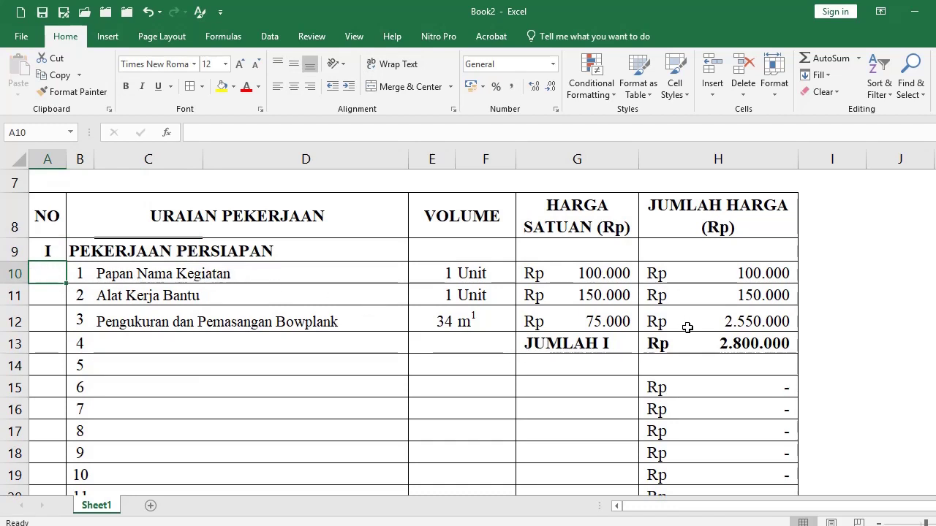
left_click(130, 348)
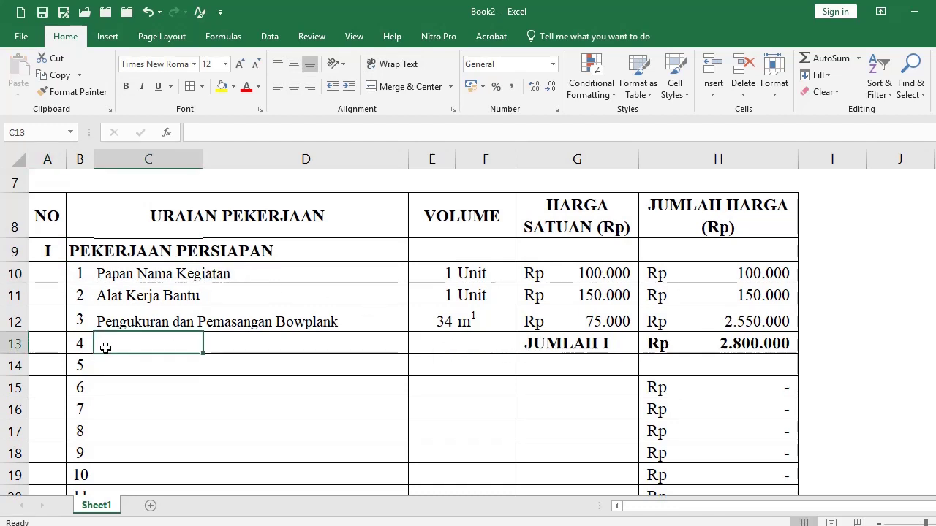
key("Left")
key("Down")
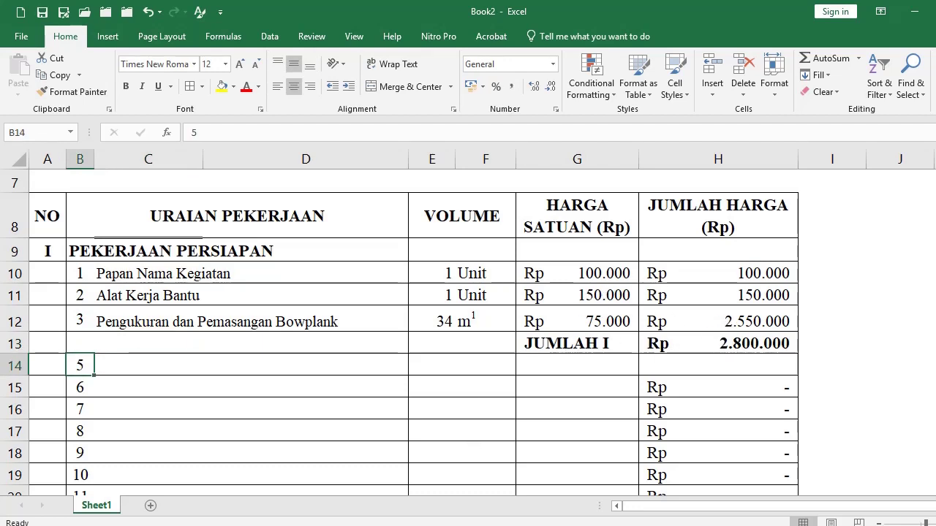
Examine how the work sections and their subtotals are laid out in RAB Pembangunan Gedung Posyandu.xlsx and return to Book2
left_click(512, 475)
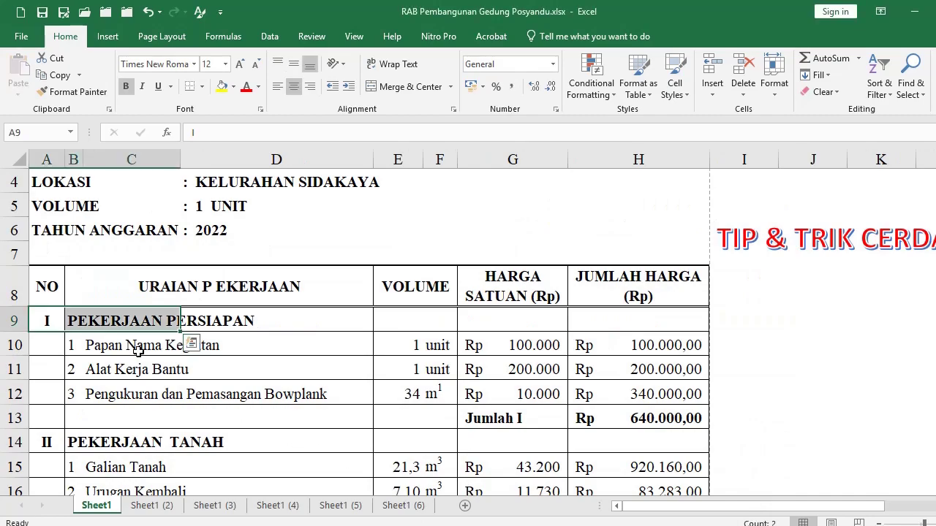
scroll(137, 352, "down", 5)
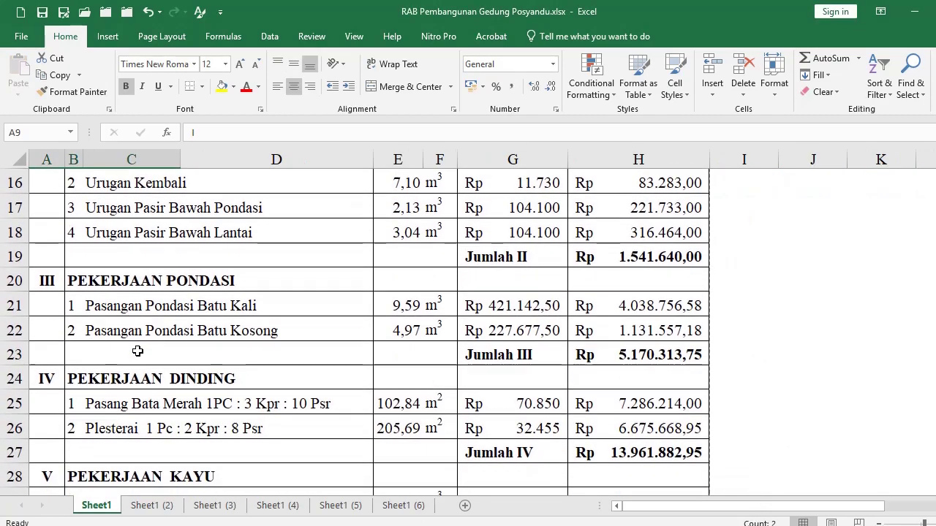
scroll(138, 351, "down", 2)
scroll(137, 352, "up", 6)
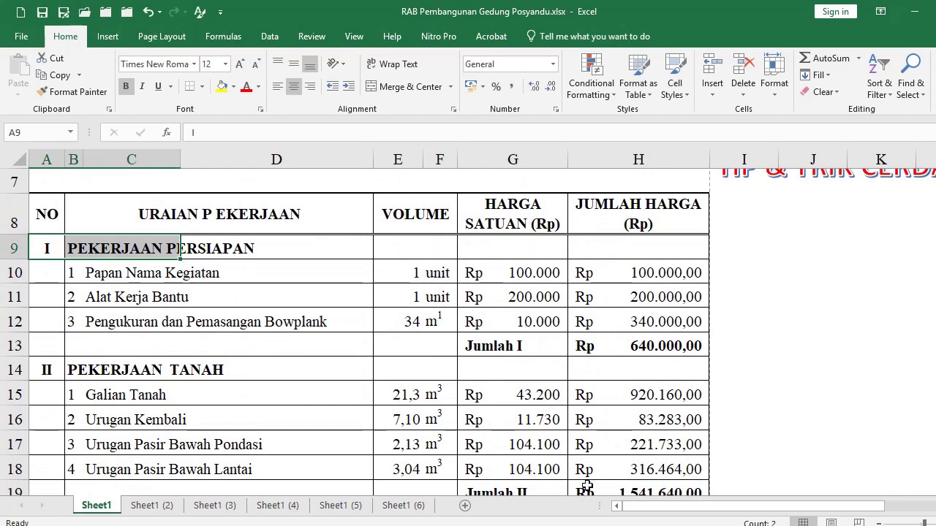
left_click(590, 525)
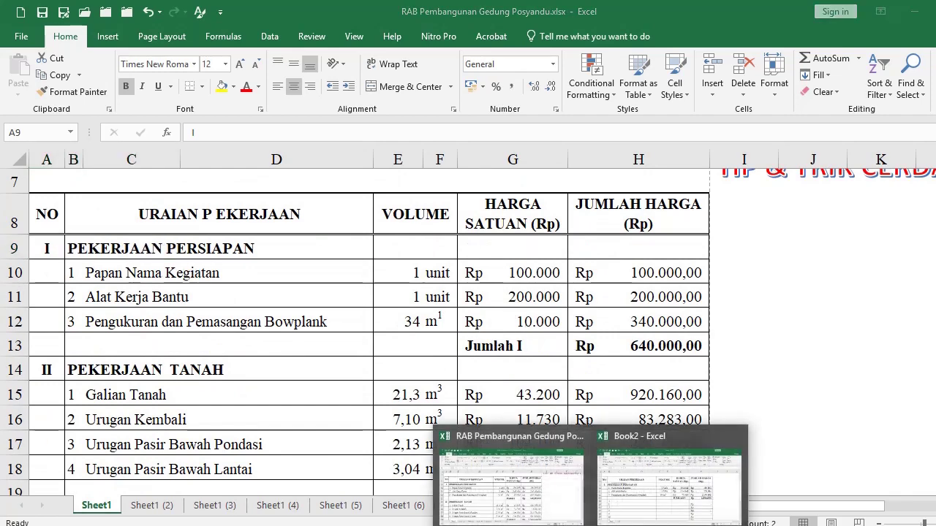
left_click(637, 485)
Copy the PEKERJAAN PERSIAPAN section A9:H14 to A15 and change the copied section's number to II
left_click_drag(51, 253, 653, 359)
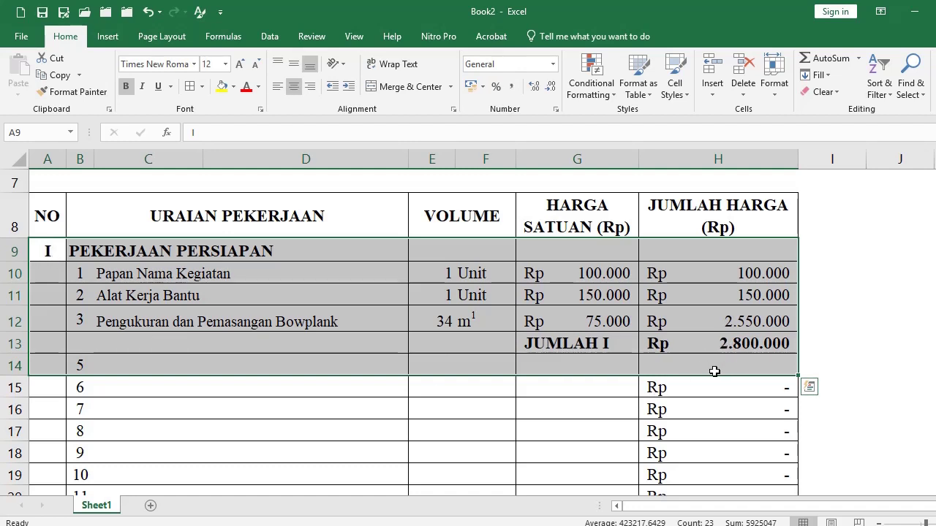
key("ctrl+c")
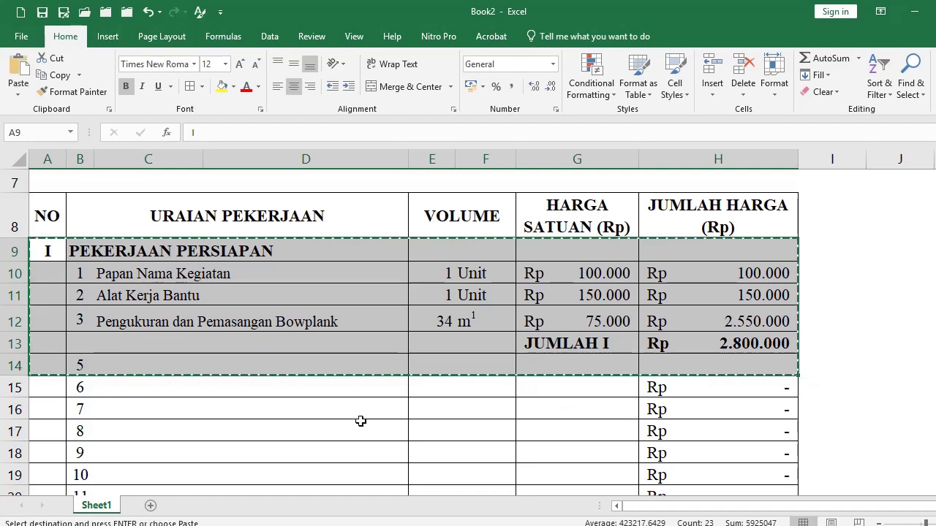
left_click(52, 389)
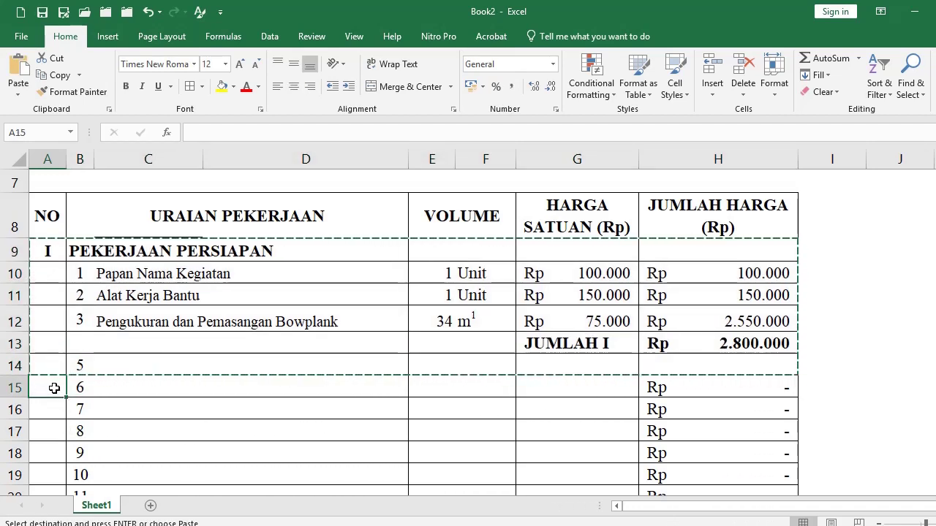
key("ctrl+v")
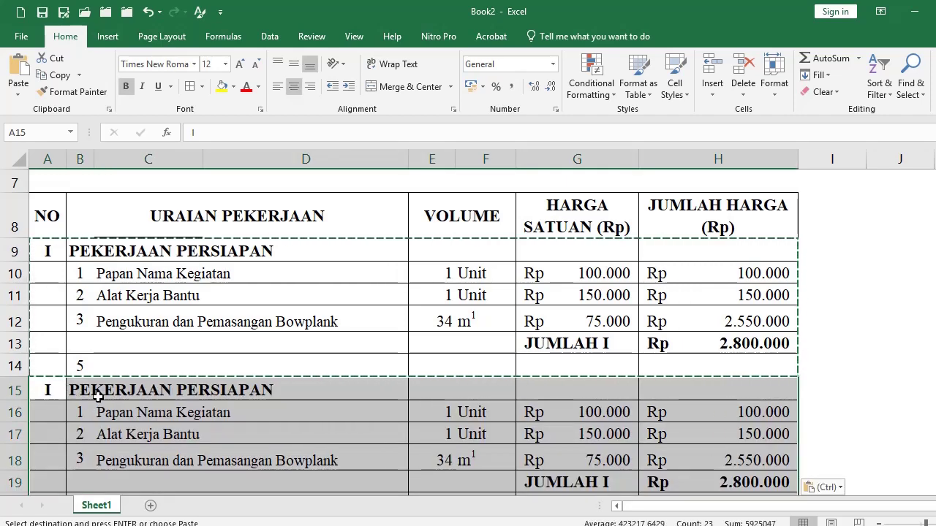
scroll(522, 390, "down", 1)
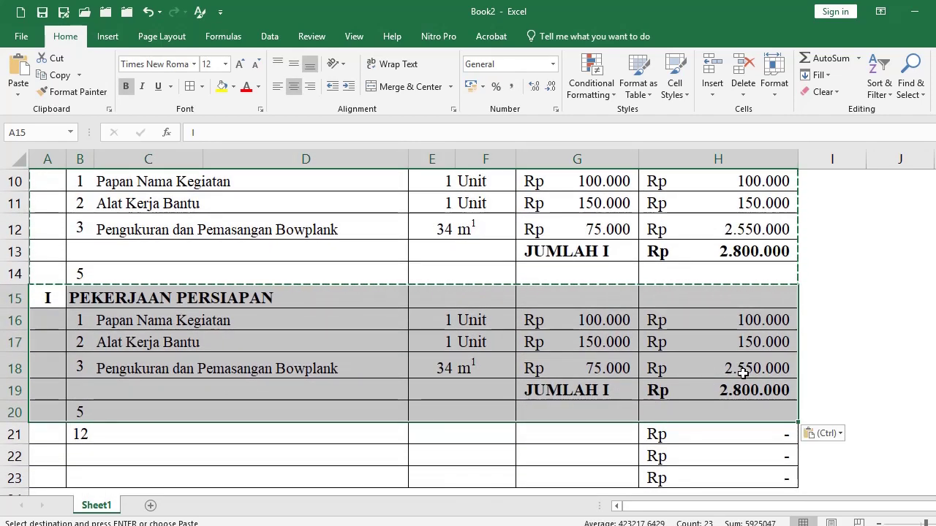
left_click(38, 297)
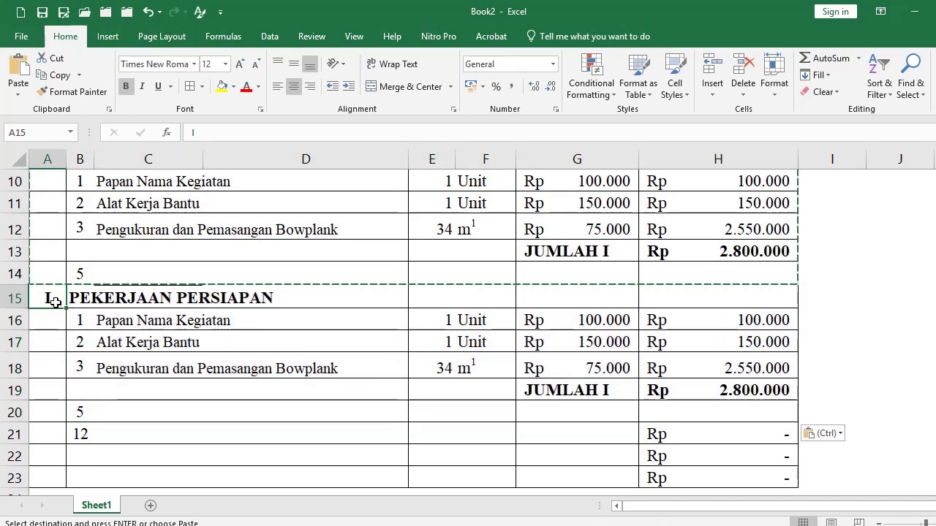
type("I")
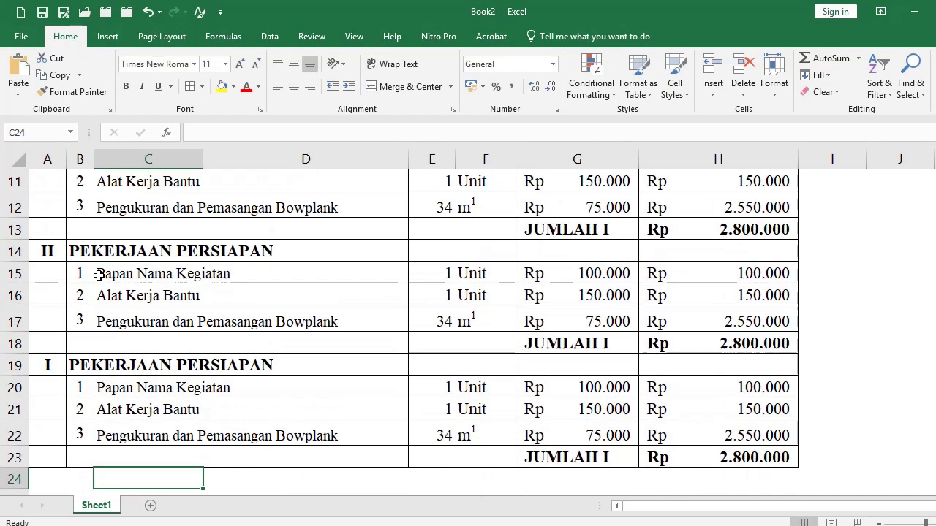
Insert five blank rows above the Pengukuran dan Pemasangan Bowplank item in row 17 of section II
left_click_drag(82, 318, 81, 413)
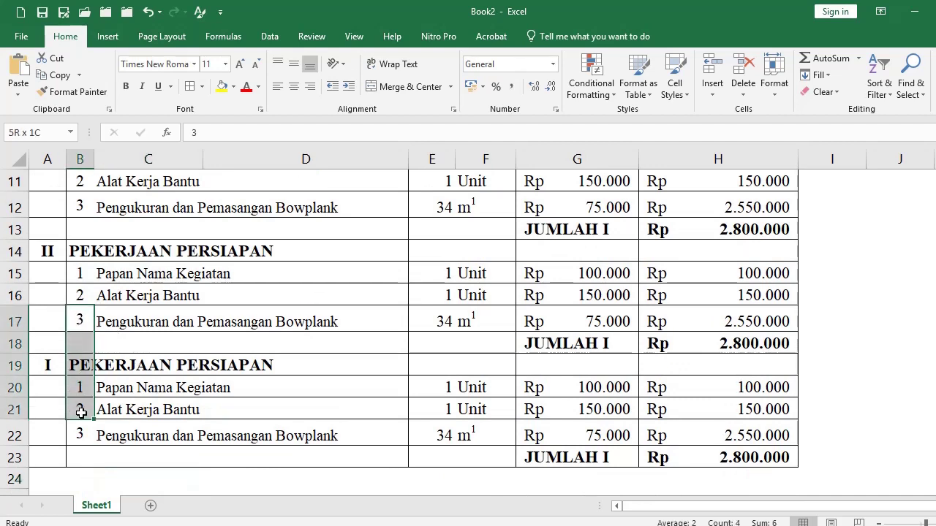
left_click(97, 327)
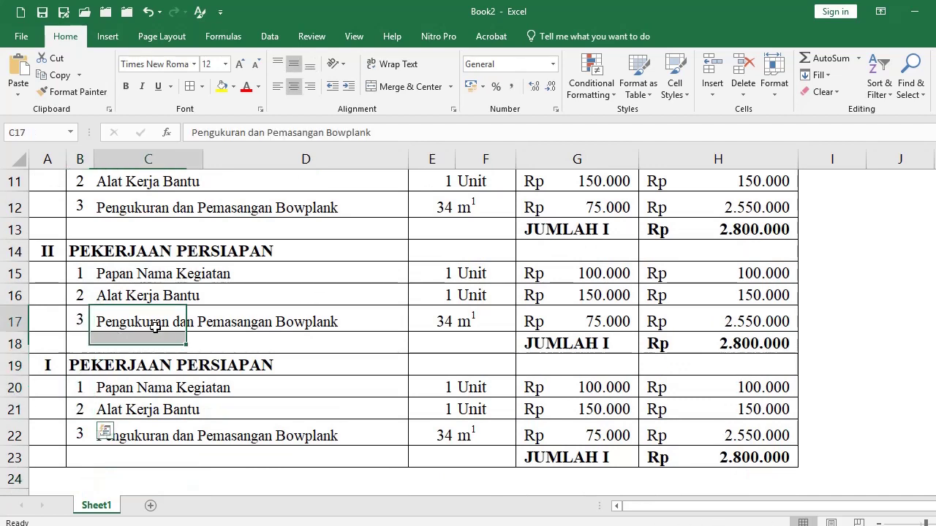
left_click(82, 319)
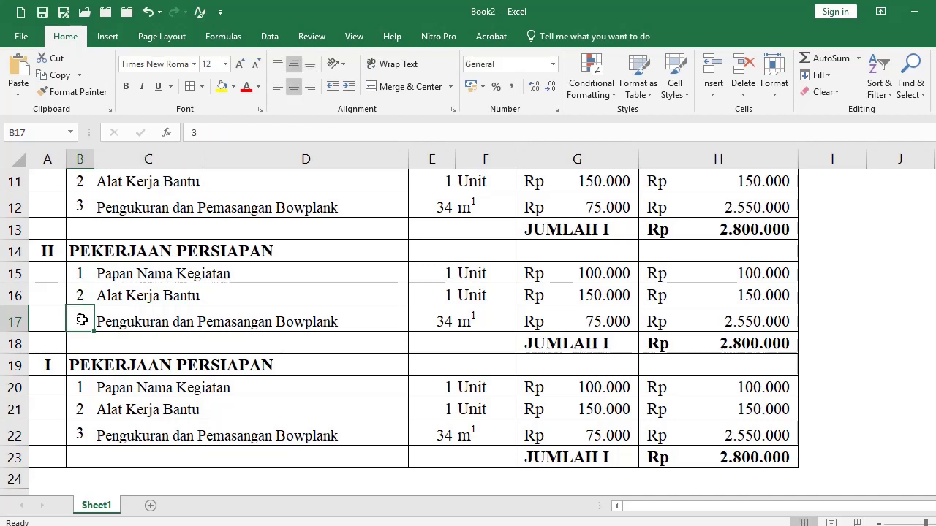
left_click(22, 321)
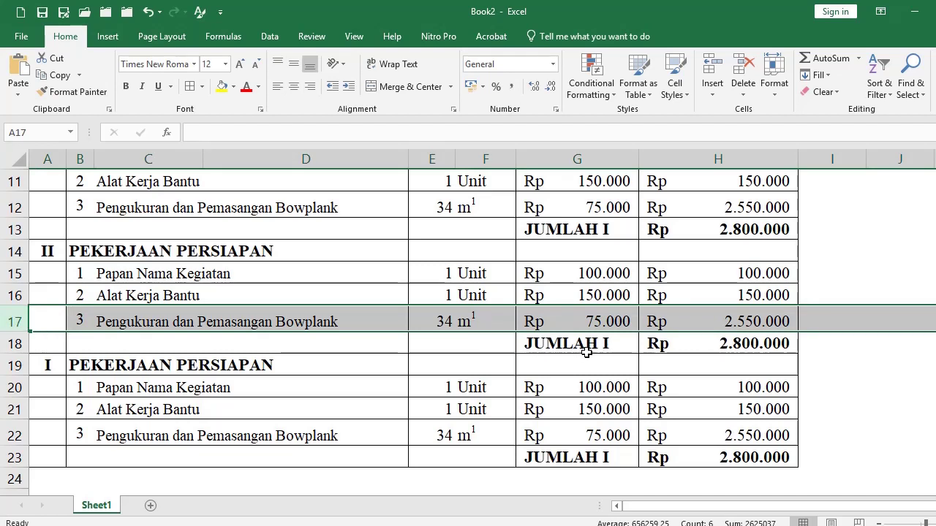
left_click(549, 346)
left_click(80, 321)
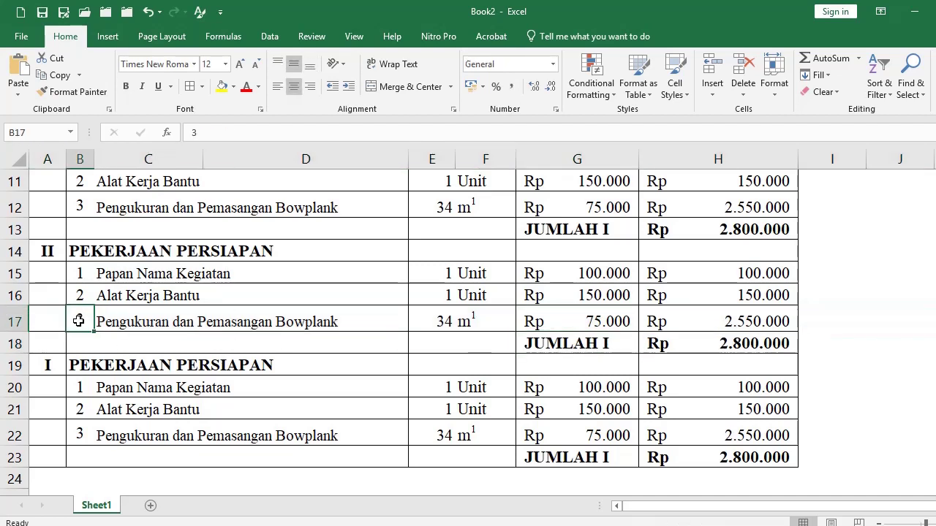
left_click_drag(79, 321, 79, 410)
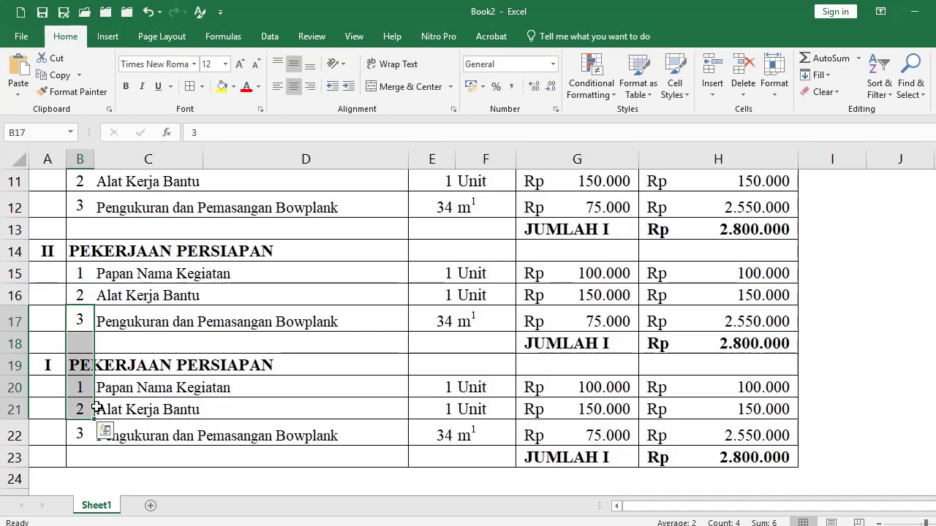
key("alt+i")
key("r")
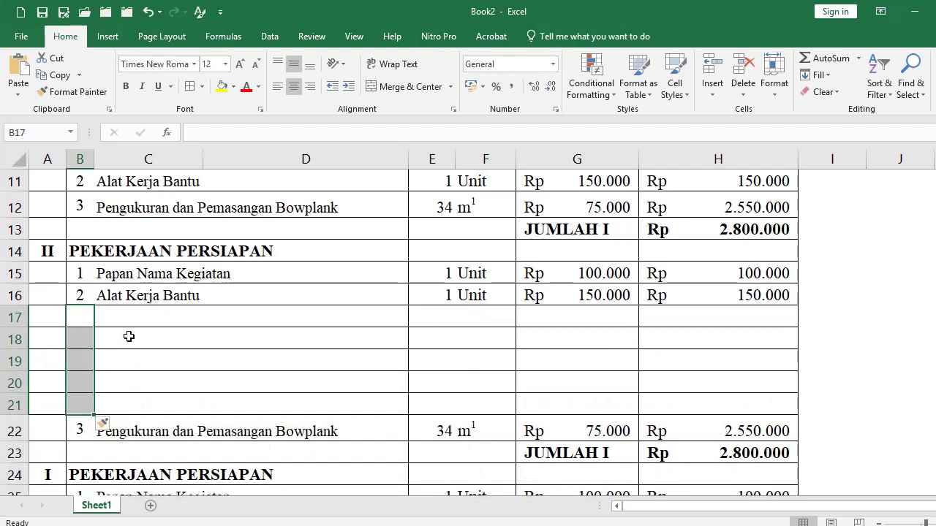
Extend the item numbering of section II from B15:B16 down through B22, continuing the series from 3 to 8
left_click(109, 338)
left_click(80, 297)
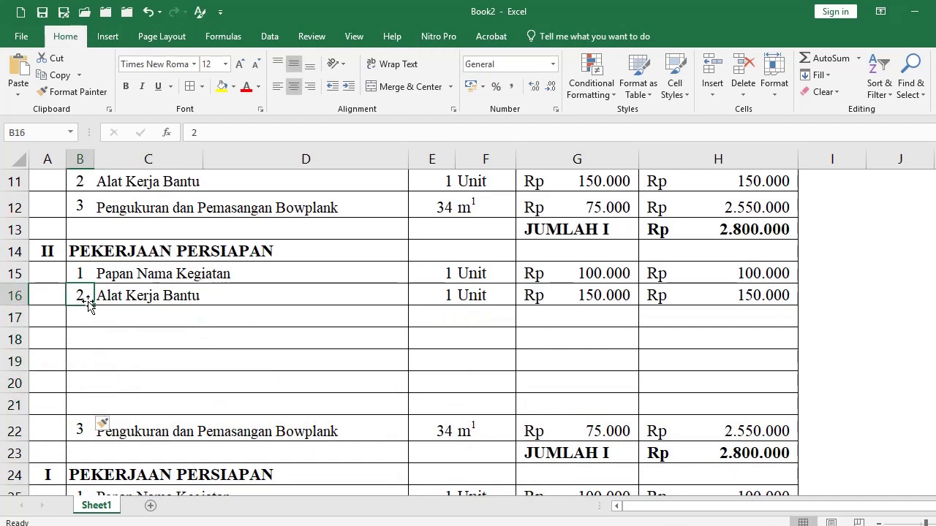
left_click_drag(83, 276, 77, 297)
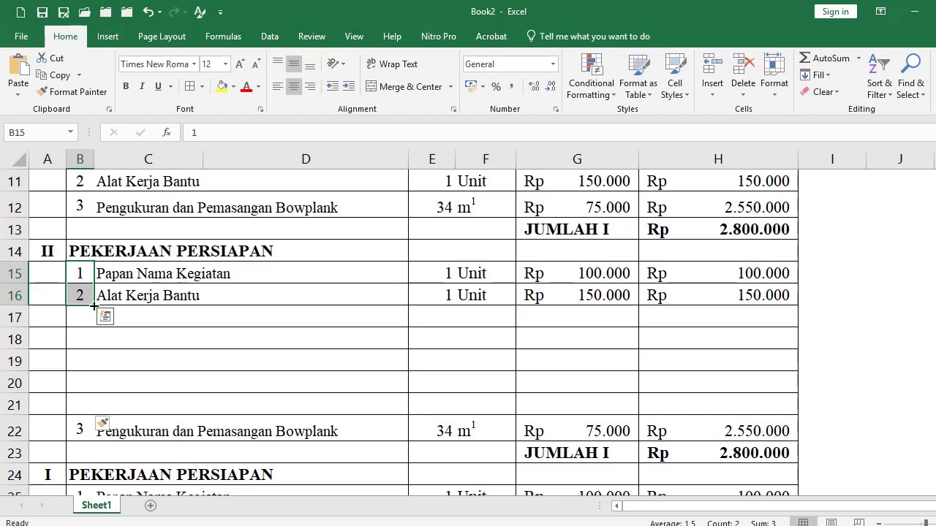
left_click_drag(94, 307, 96, 428)
left_click(169, 430)
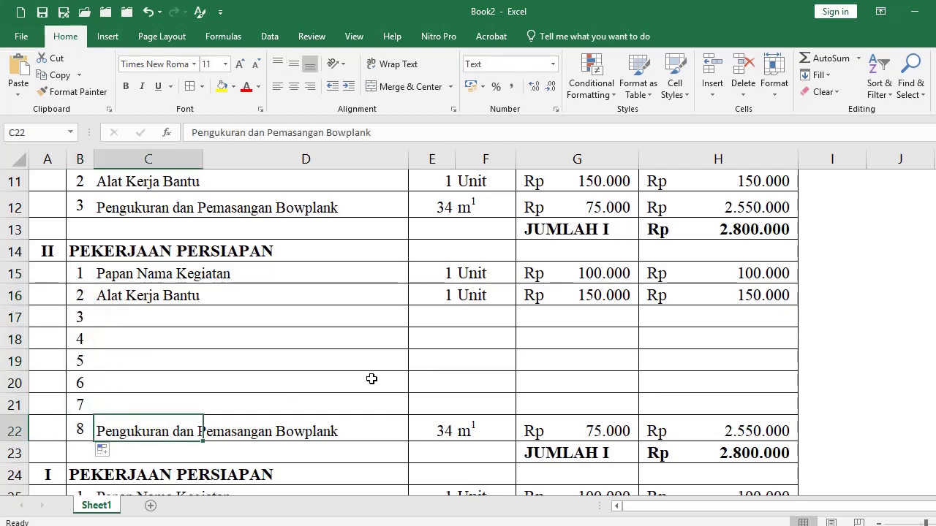
Enter the unit prices 25000 for item 3 in G17 and 250.000 for item 4 in G18 of section II
left_click(476, 298)
left_click(599, 297)
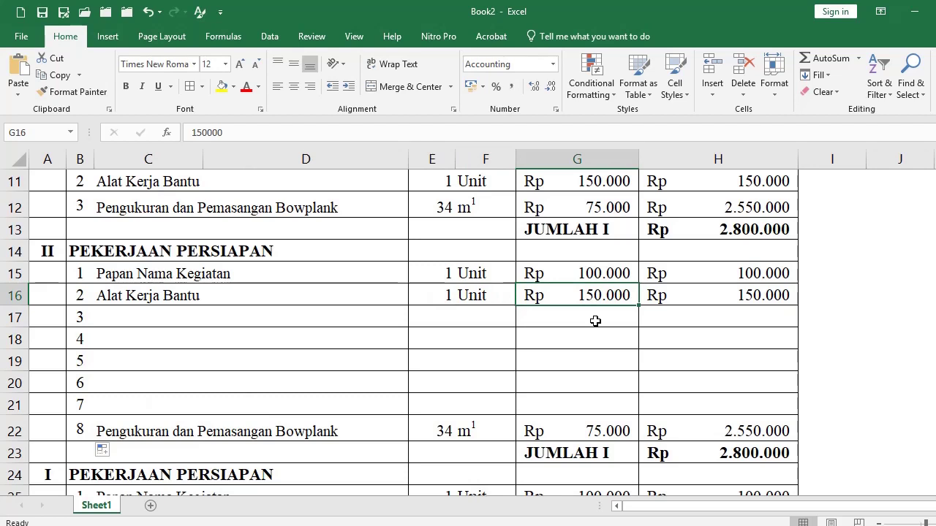
left_click(595, 321)
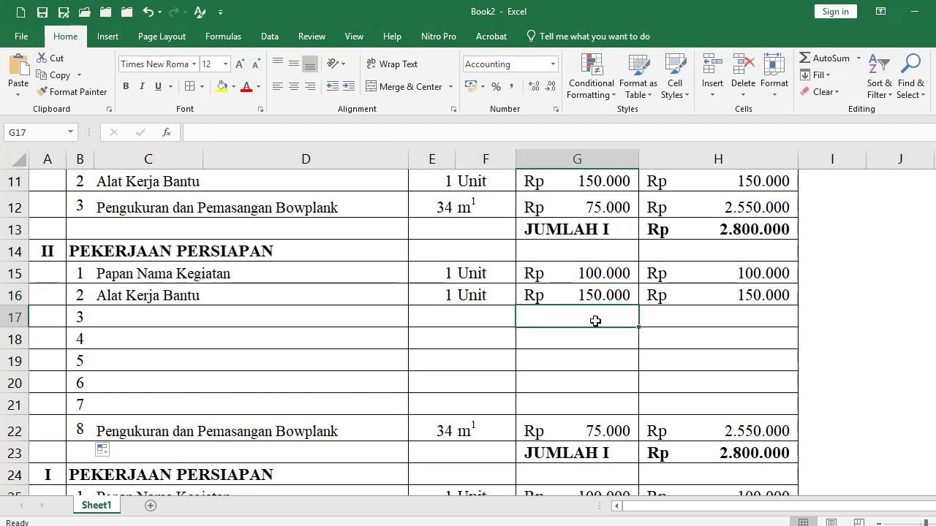
type("25000")
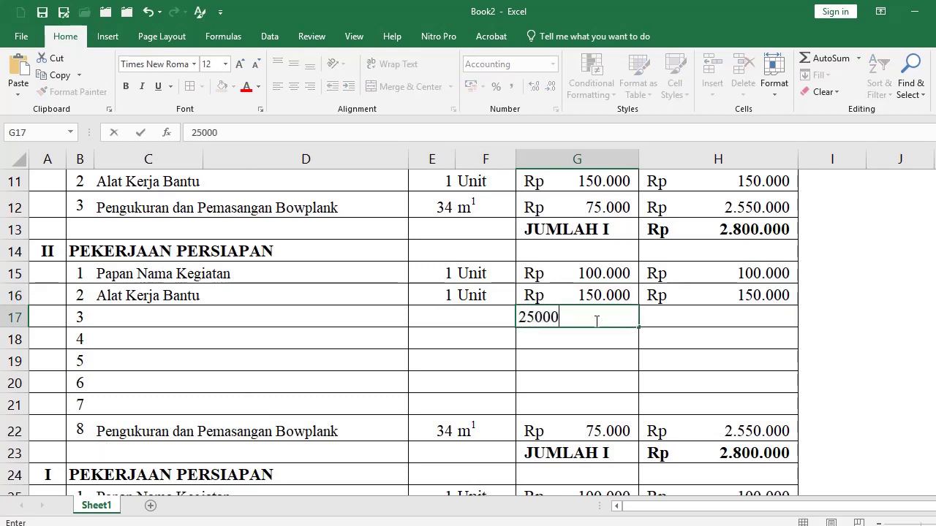
key("Return")
type("250.000")
key("Return")
scroll(596, 320, "down", 1)
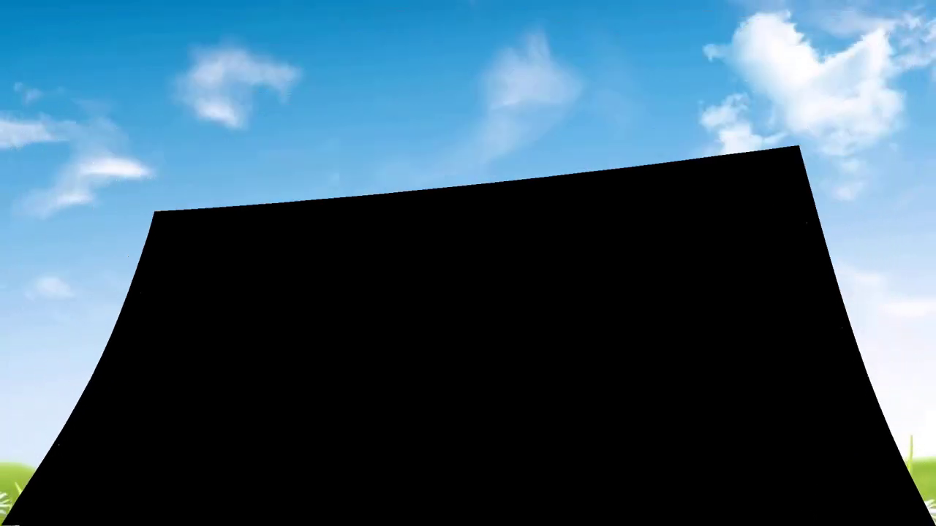